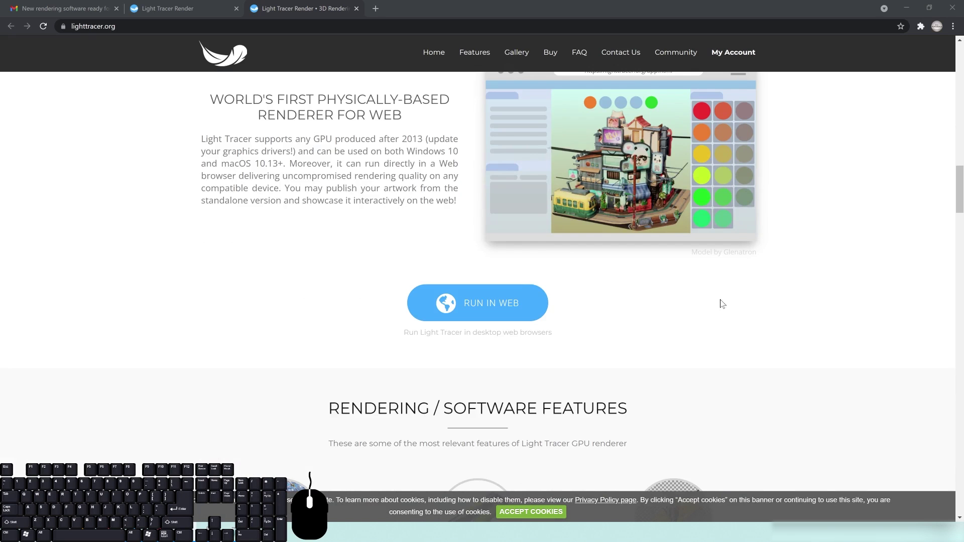
Step: Review the website's section on the physically-based web renderer and launch the web version of Light Tracer
scroll(658, 299, "down", 2)
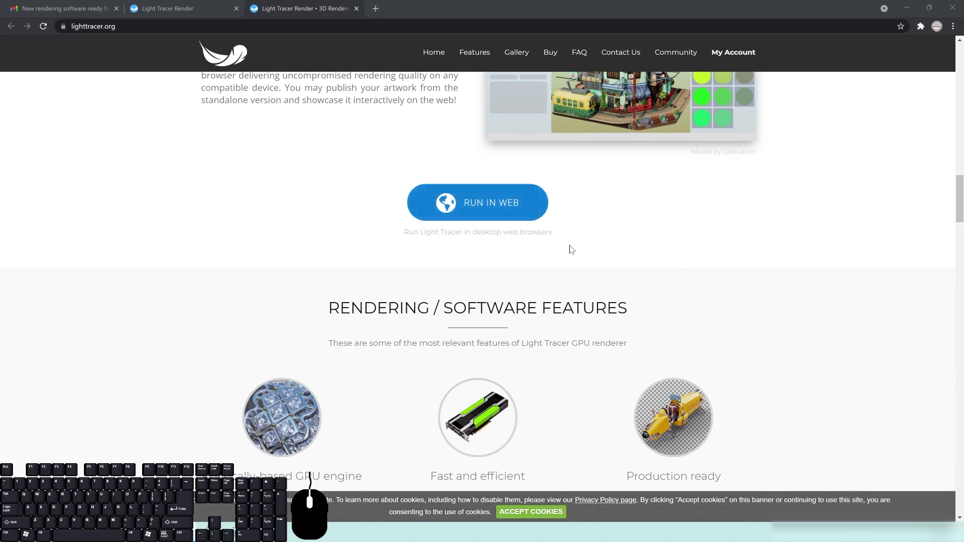
scroll(655, 338, "up", 6)
scroll(688, 338, "down", 3)
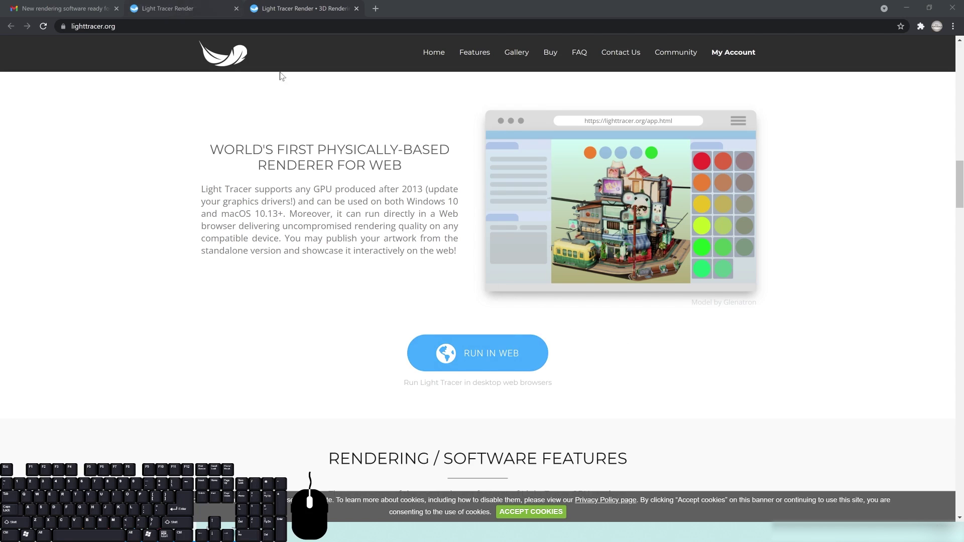
left_click(498, 352)
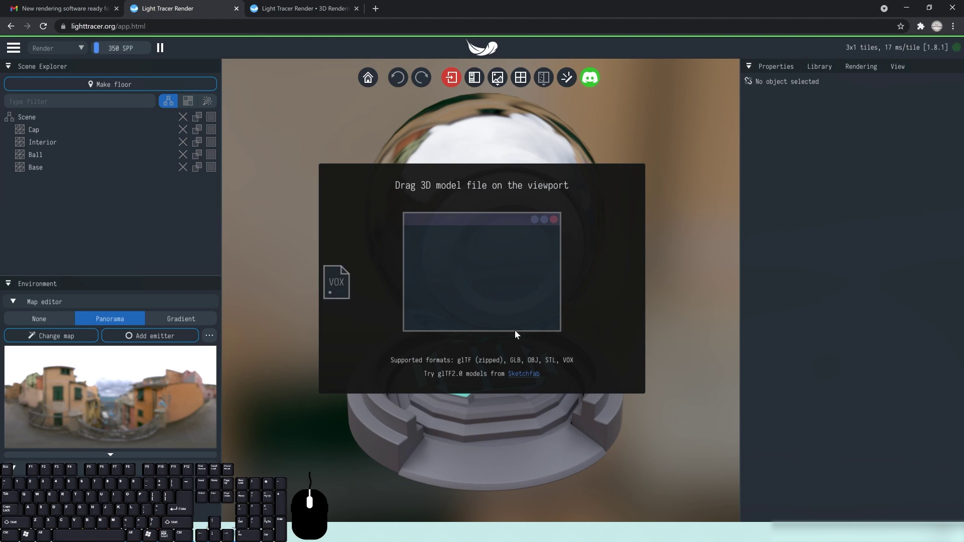
Step: Return to the Light Tracer website's home section and read through the rendering and software features
left_click(309, 14)
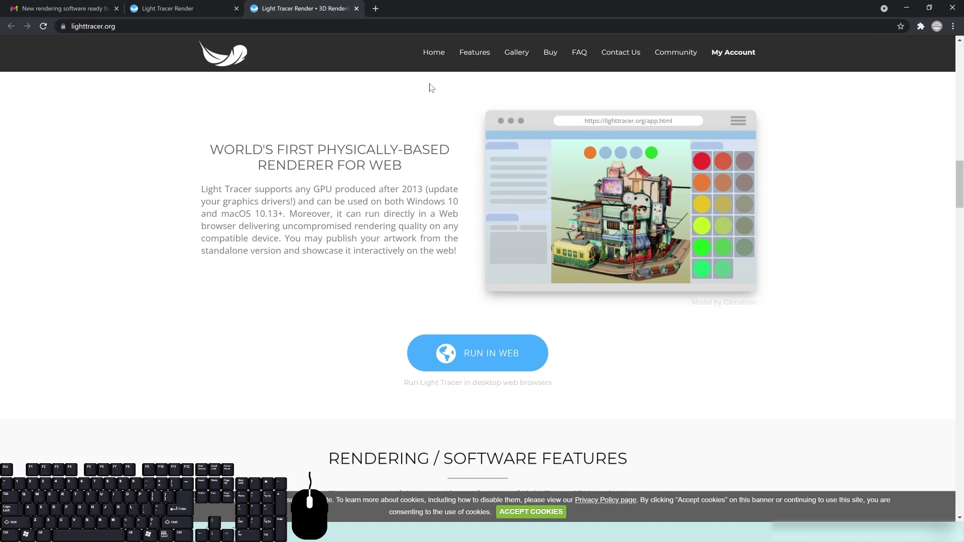
left_click(446, 58)
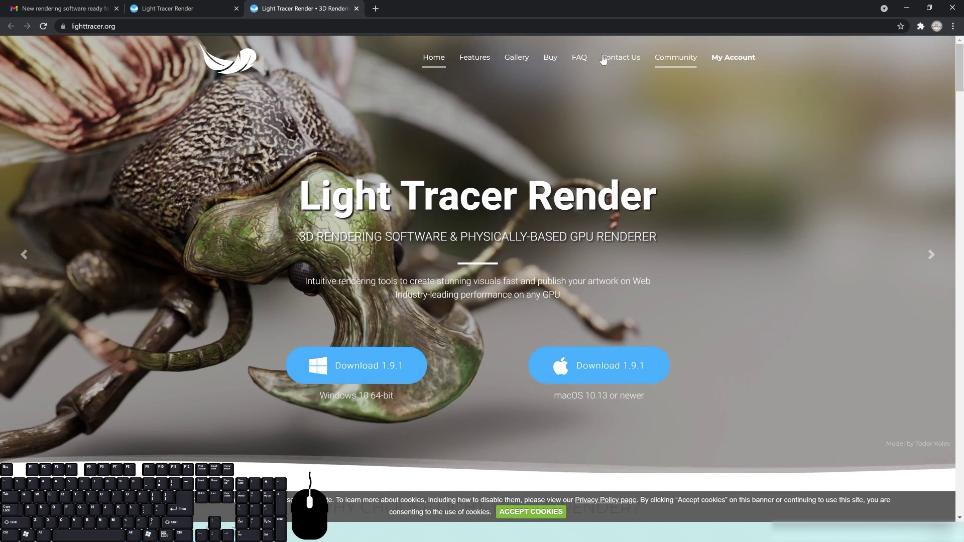
scroll(847, 351, "down", 20)
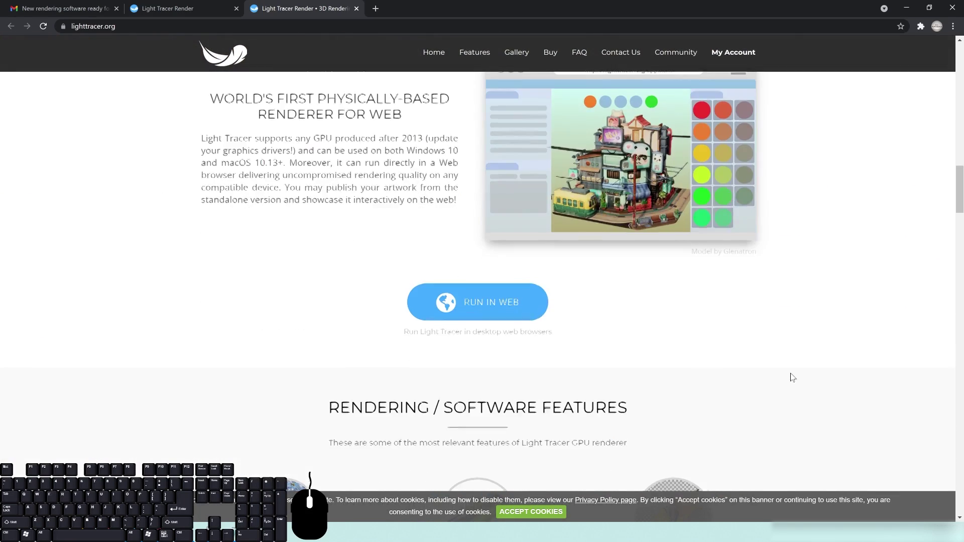
scroll(792, 377, "down", 5)
scroll(789, 374, "down", 1)
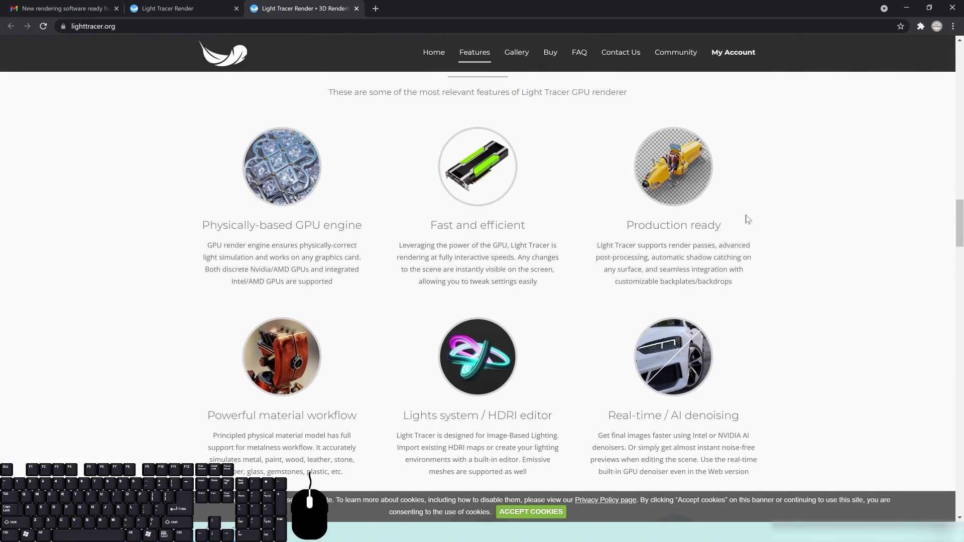
scroll(855, 326, "down", 4)
scroll(808, 258, "down", 3)
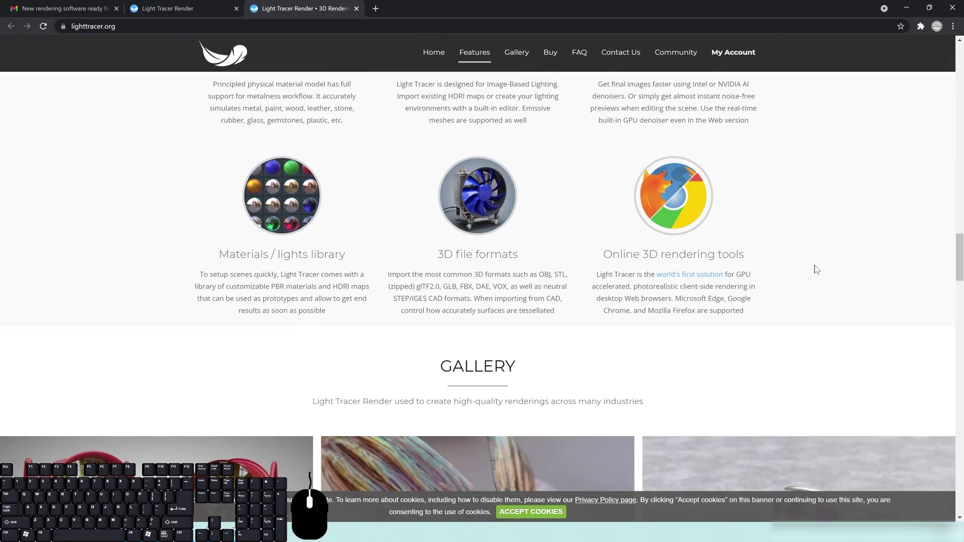
scroll(582, 270, "down", 4)
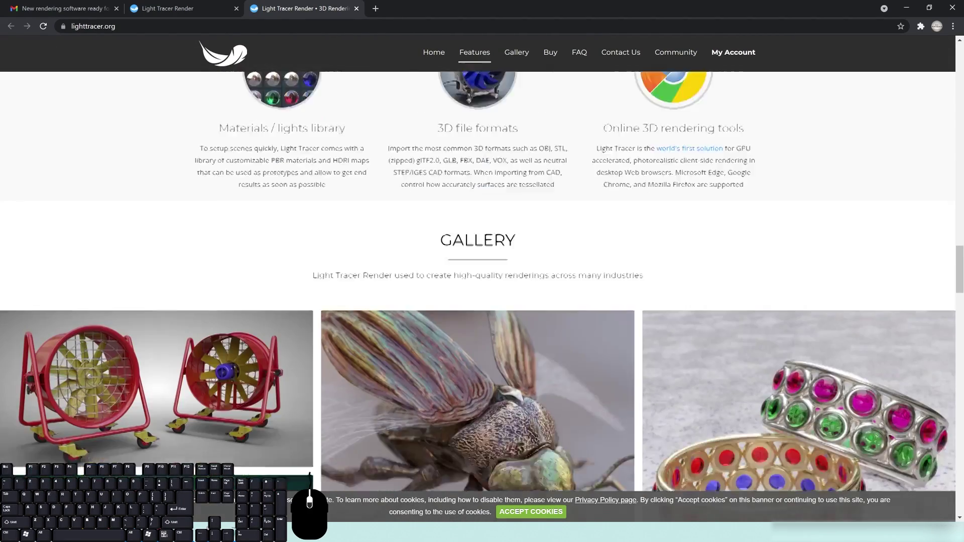
Step: Look through the gallery renders and continue to the Buy Standalone pricing plans
scroll(581, 270, "down", 12)
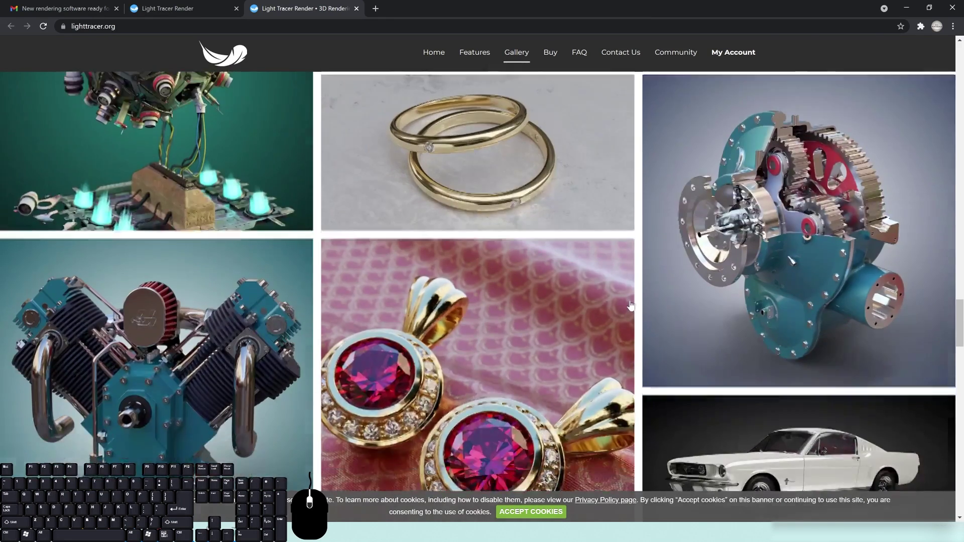
scroll(632, 308, "down", 4)
scroll(655, 295, "down", 4)
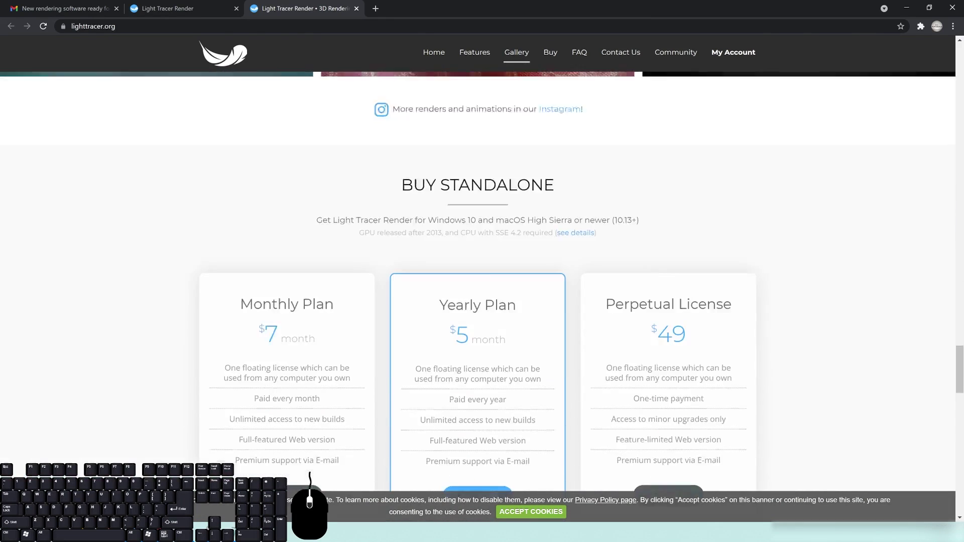
scroll(853, 275, "up", 1)
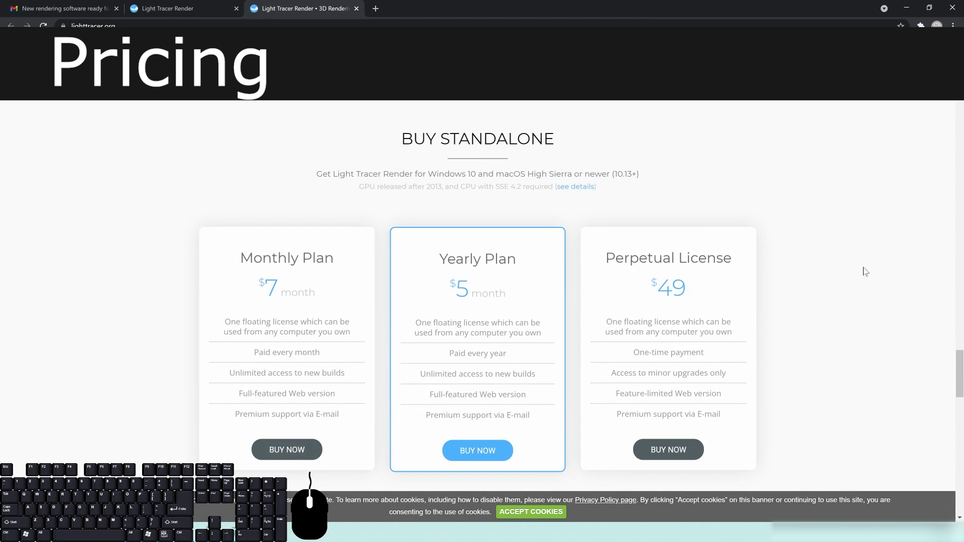
Step: Examine the Perpetual License plan, highlighting its title and price in the standalone pricing section
scroll(863, 272, "down", 2)
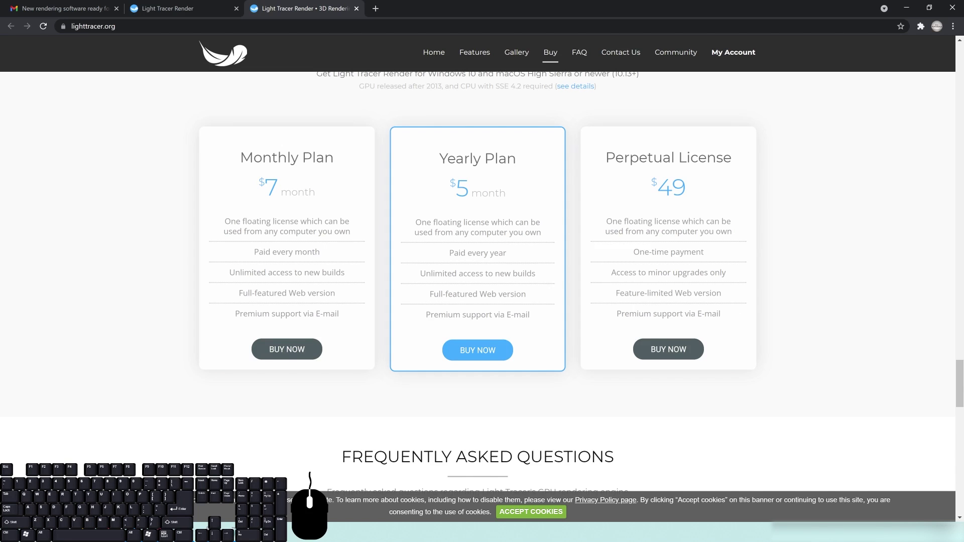
scroll(745, 315, "up", 1)
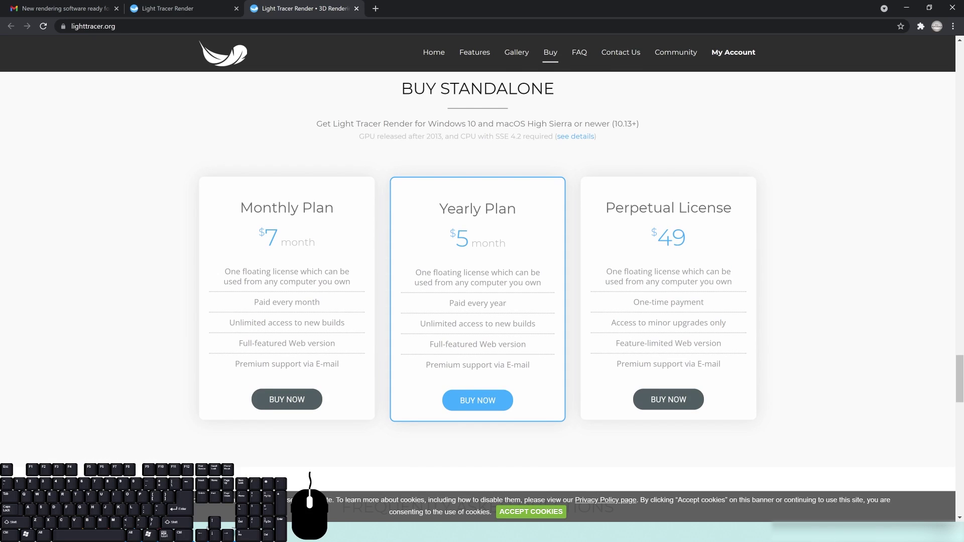
double_click(671, 237)
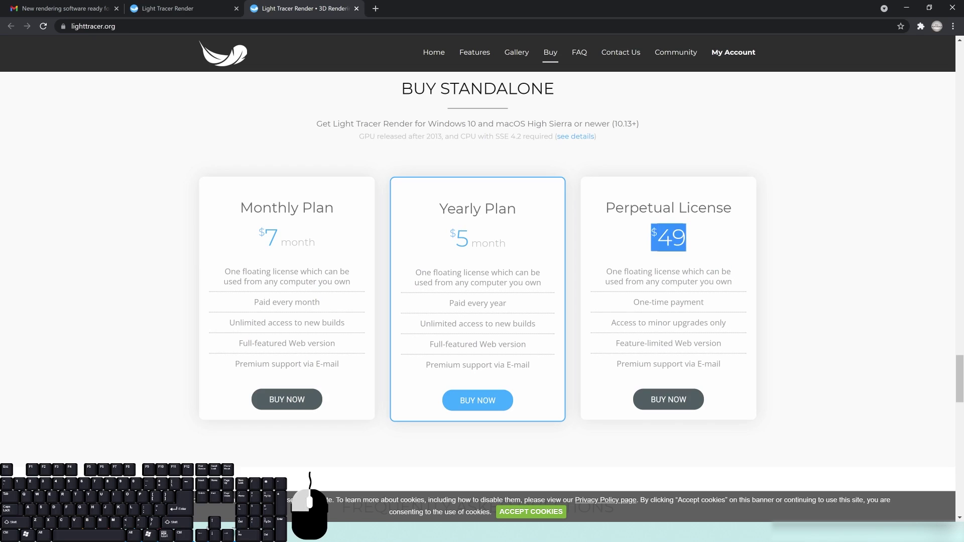
left_click(762, 281)
left_click_drag(712, 244, 648, 240)
left_click(743, 249)
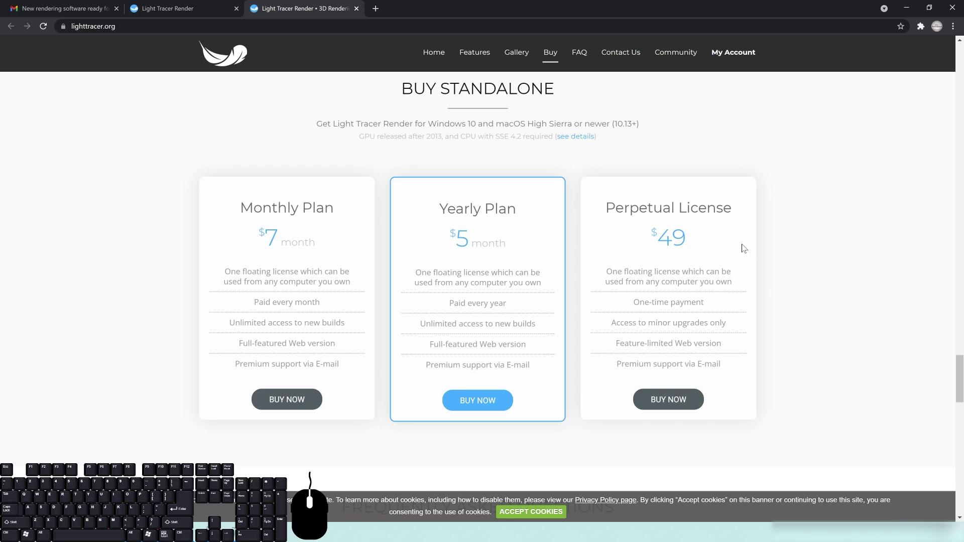
double_click(691, 241)
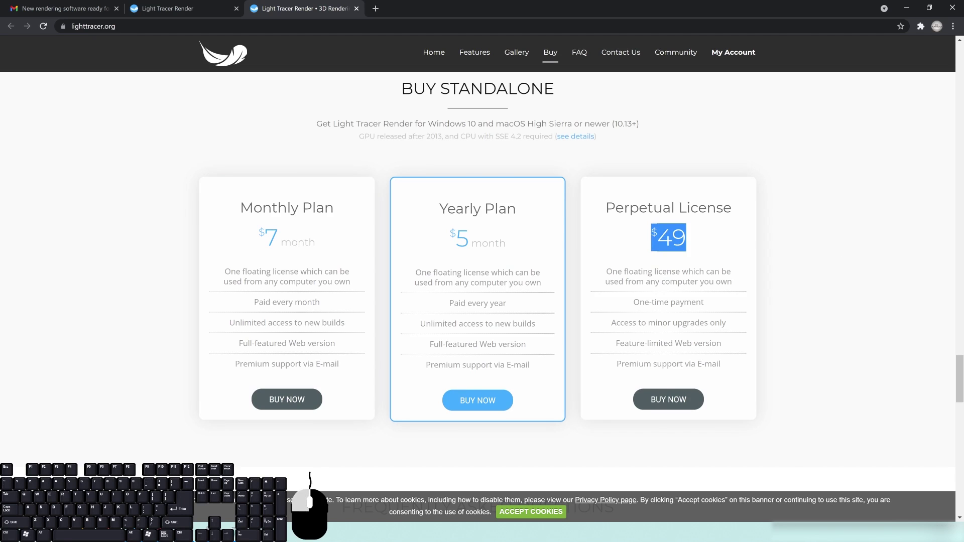
left_click(815, 238)
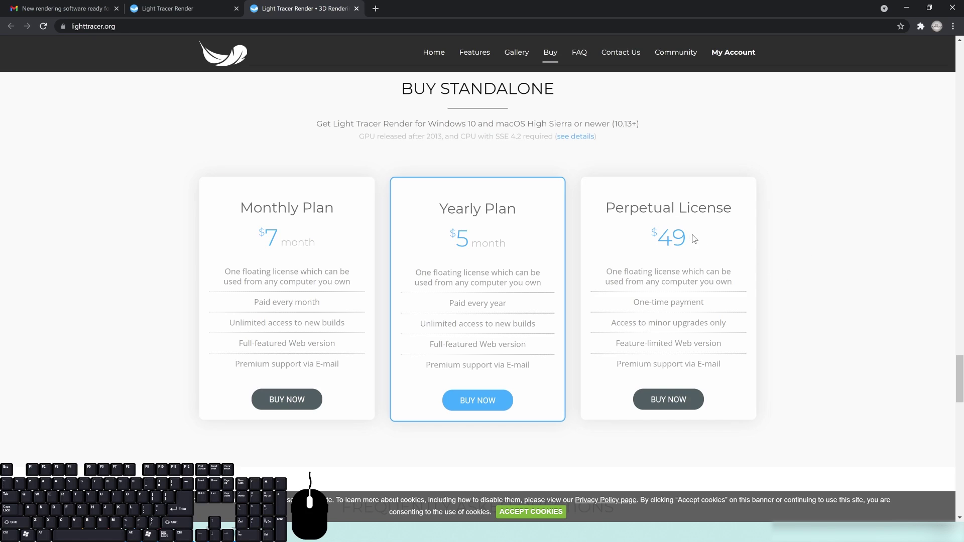
left_click_drag(695, 239, 648, 236)
left_click(838, 267)
left_click_drag(605, 208, 740, 213)
left_click(820, 243)
left_click_drag(649, 232, 703, 245)
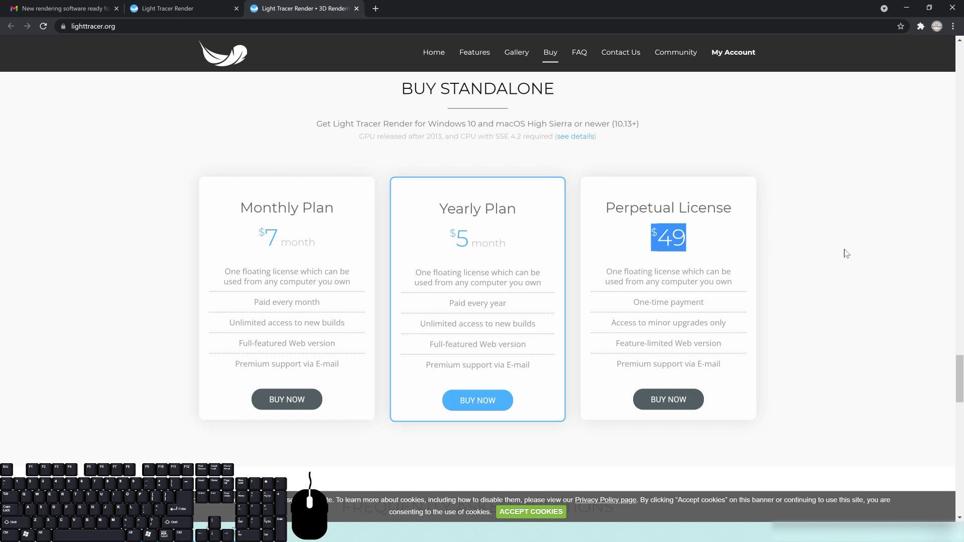
left_click(856, 241)
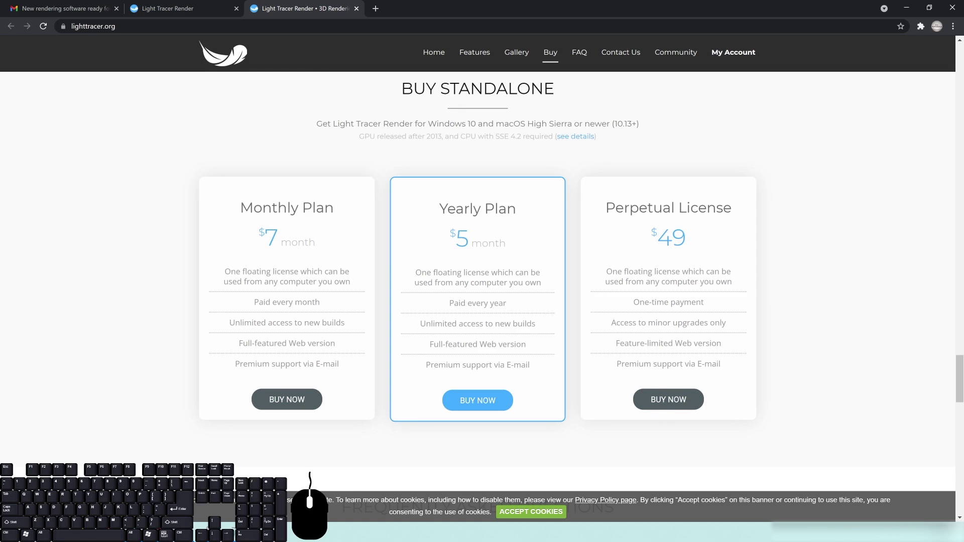
Step: Examine the Yearly Plan by highlighting its per-month price
scroll(847, 263, "down", 2)
scroll(847, 267, "up", 1)
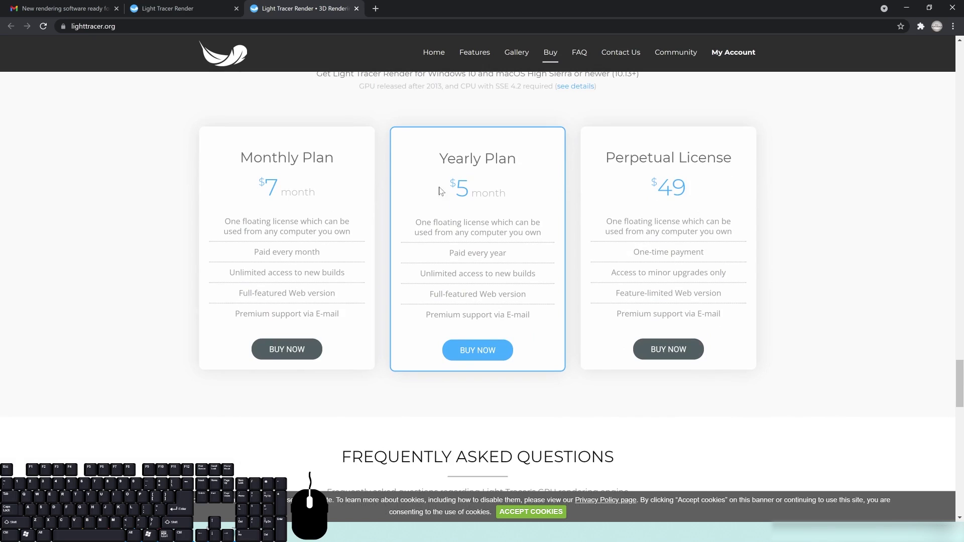
left_click_drag(521, 198, 431, 193)
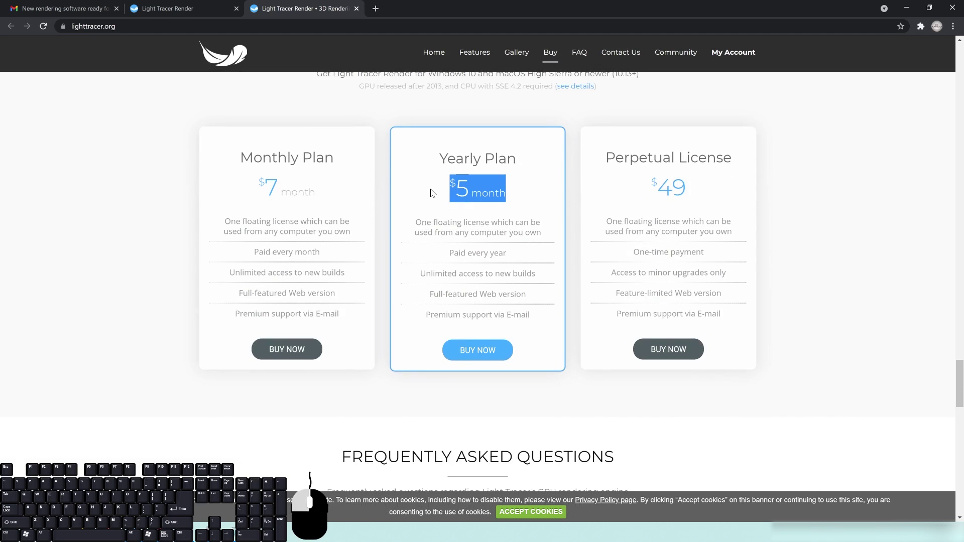
left_click(523, 196)
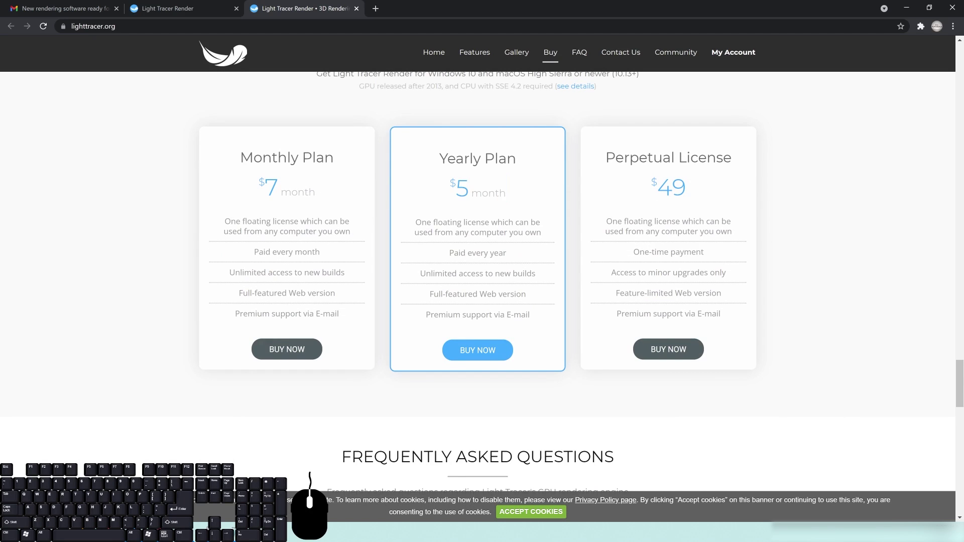
left_click_drag(527, 196, 528, 205)
left_click(862, 199)
scroll(555, 257, "up", 2)
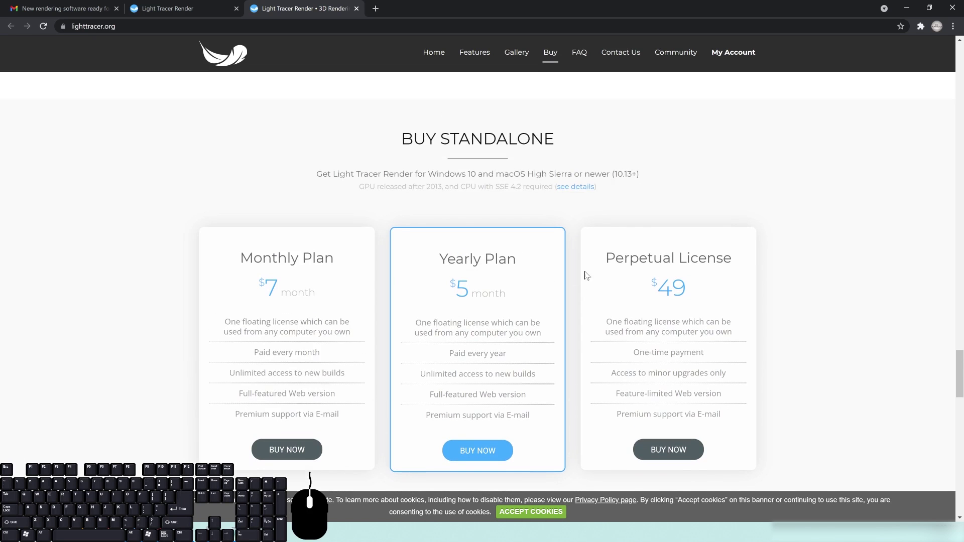
Step: Compare the Yearly Plan's price with the Perpetual License price, highlighting each one in turn
scroll(513, 196, "down", 1)
left_click_drag(516, 249, 400, 264)
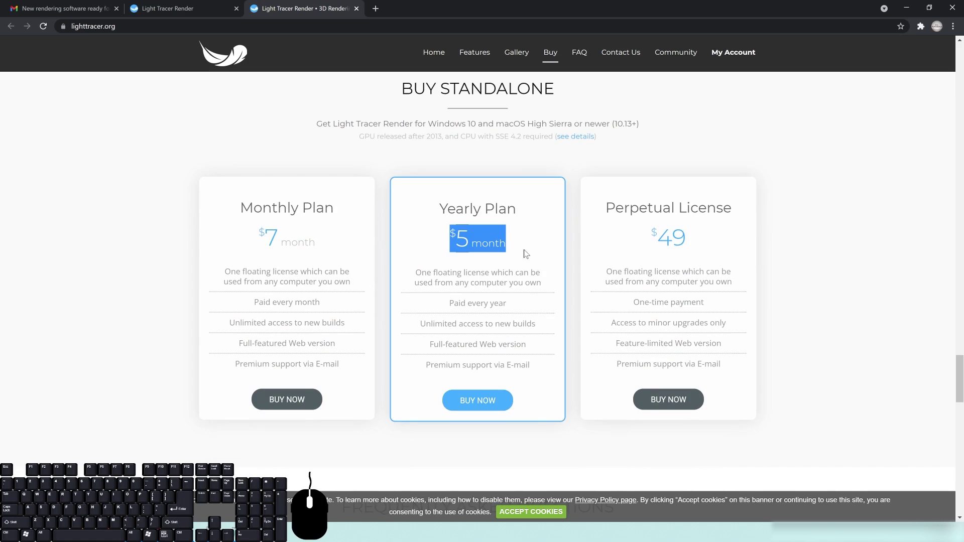
left_click_drag(718, 246, 632, 231)
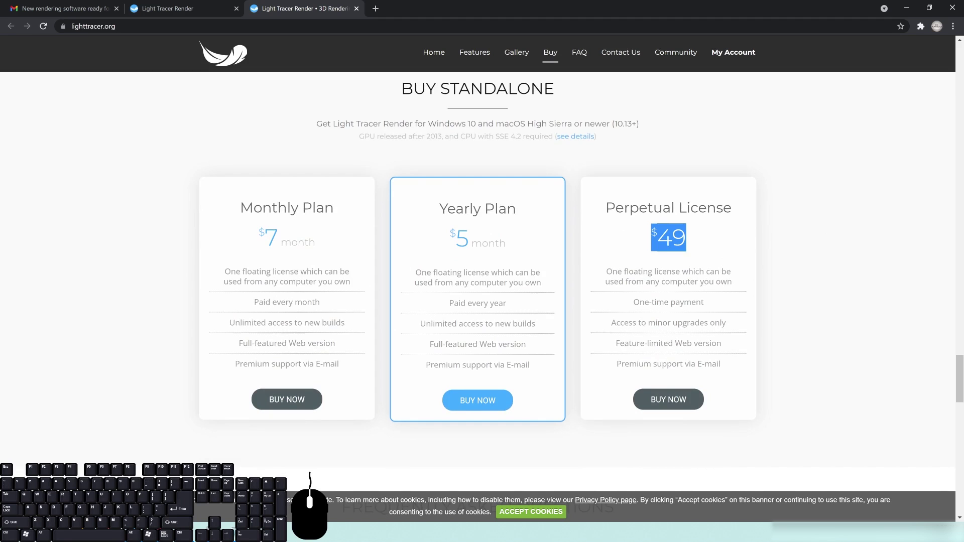
left_click(795, 255)
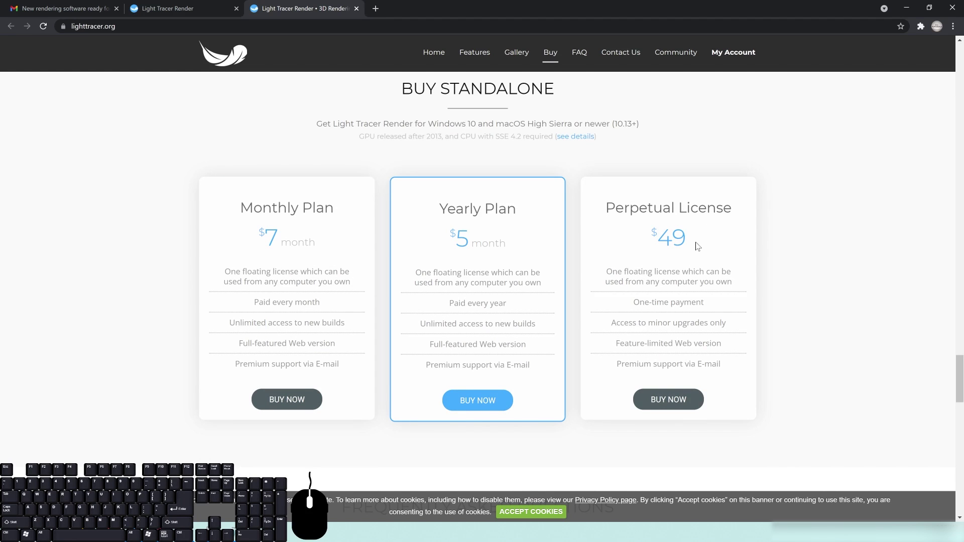
Step: Look over the frequently asked questions and the Our Team section of the website
scroll(783, 271, "down", 11)
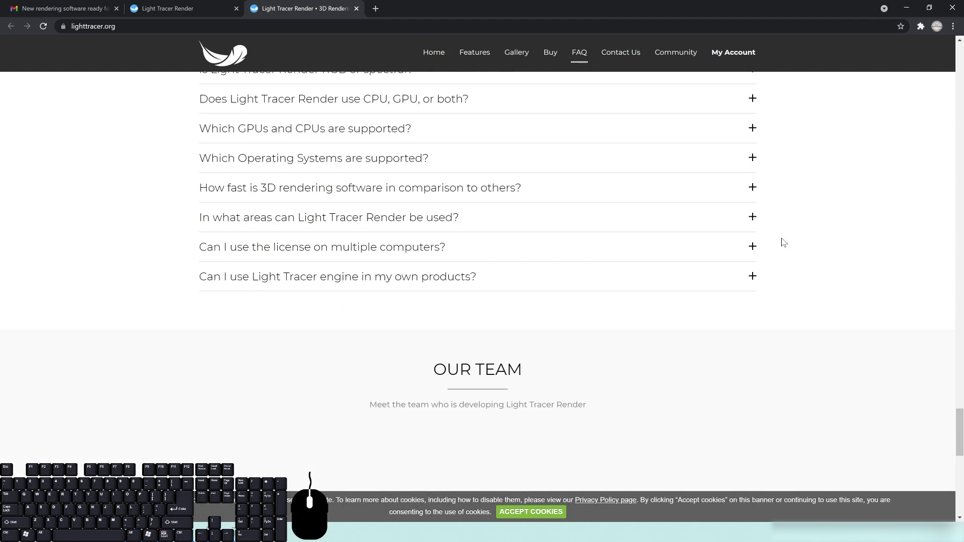
scroll(807, 338, "up", 7)
scroll(833, 351, "down", 10)
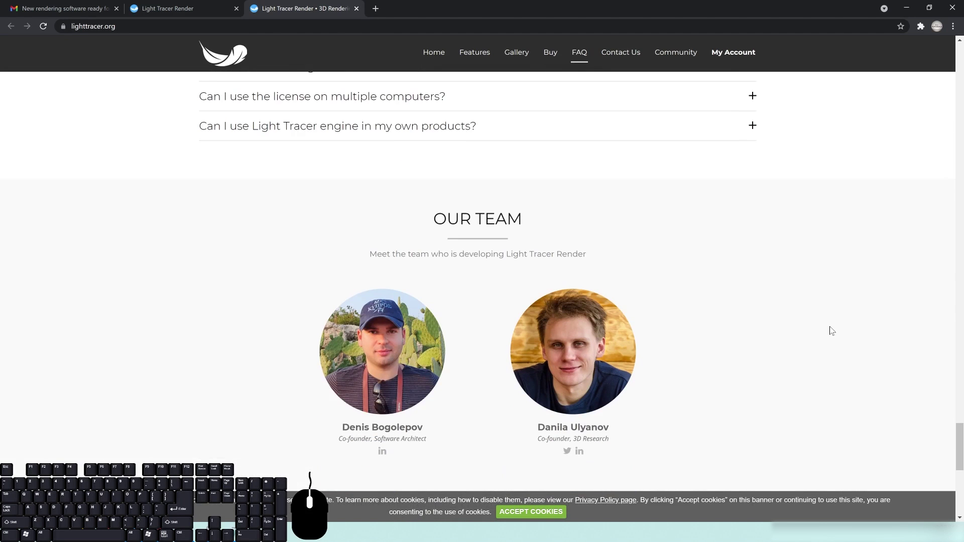
scroll(833, 332, "down", 3)
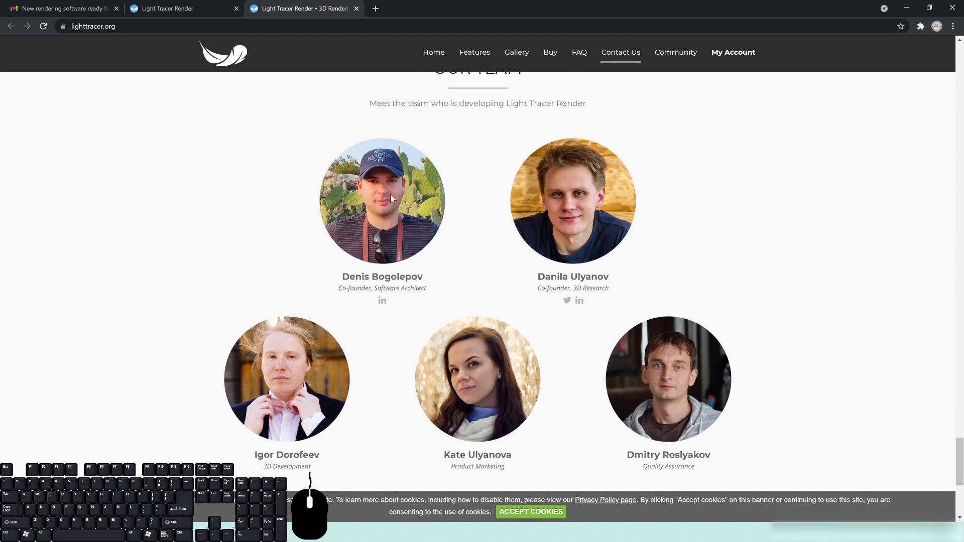
scroll(824, 381, "down", 2)
scroll(823, 336, "up", 1)
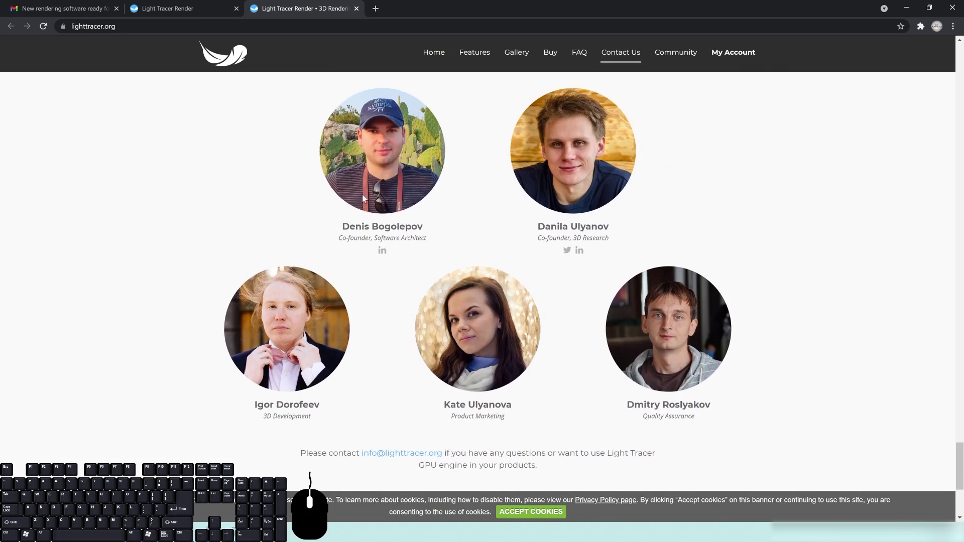
Step: Go back up the page to revisit the gallery renders and the software features
scroll(692, 275, "up", 20)
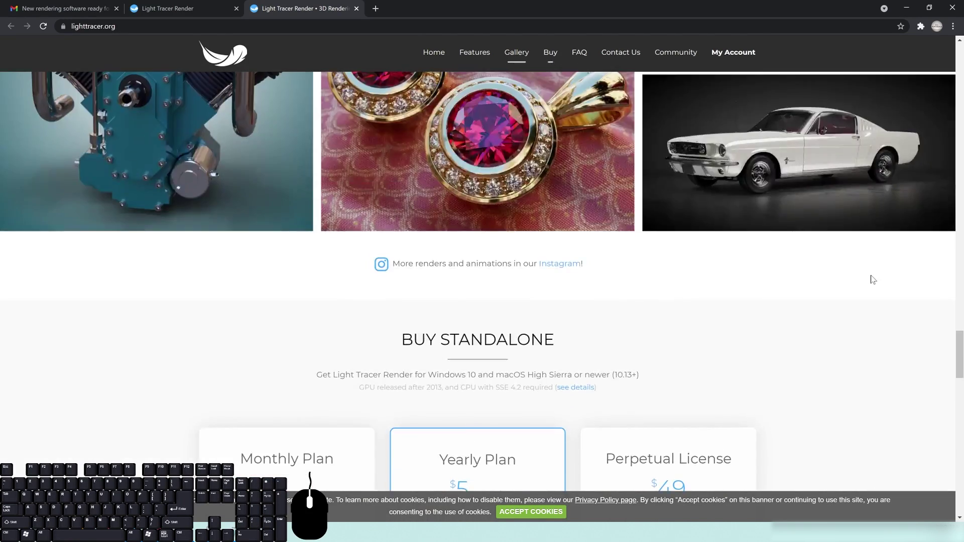
scroll(802, 279, "up", 4)
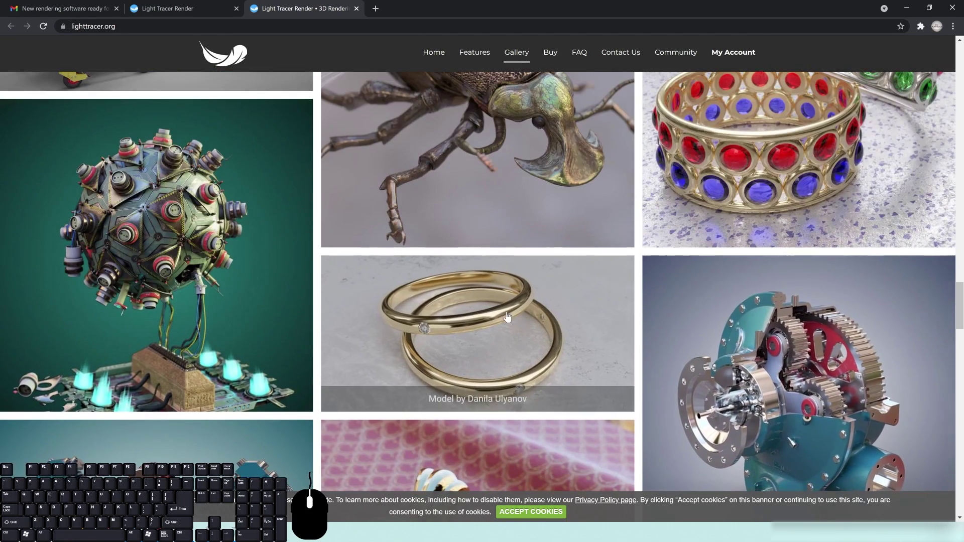
scroll(466, 145, "up", 3)
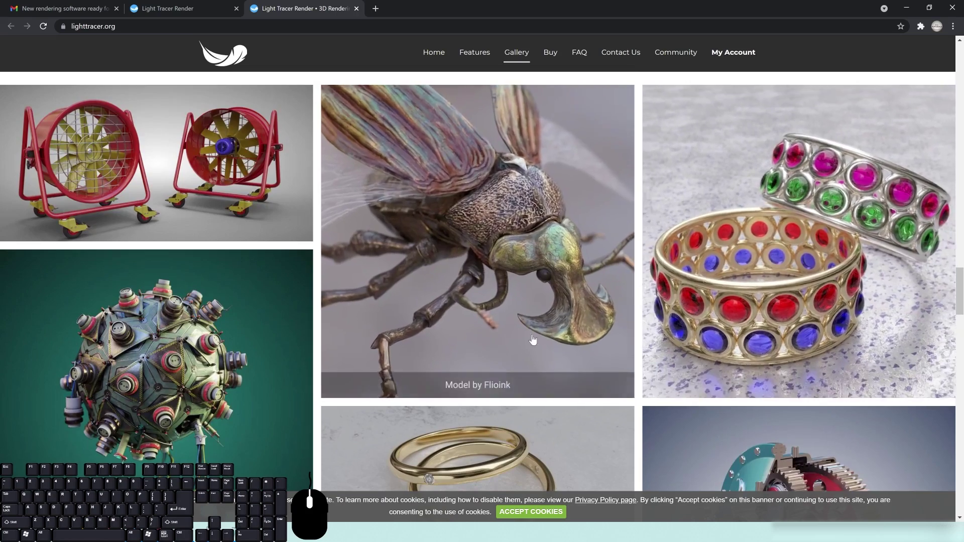
scroll(532, 360, "up", 3)
scroll(532, 361, "up", 10)
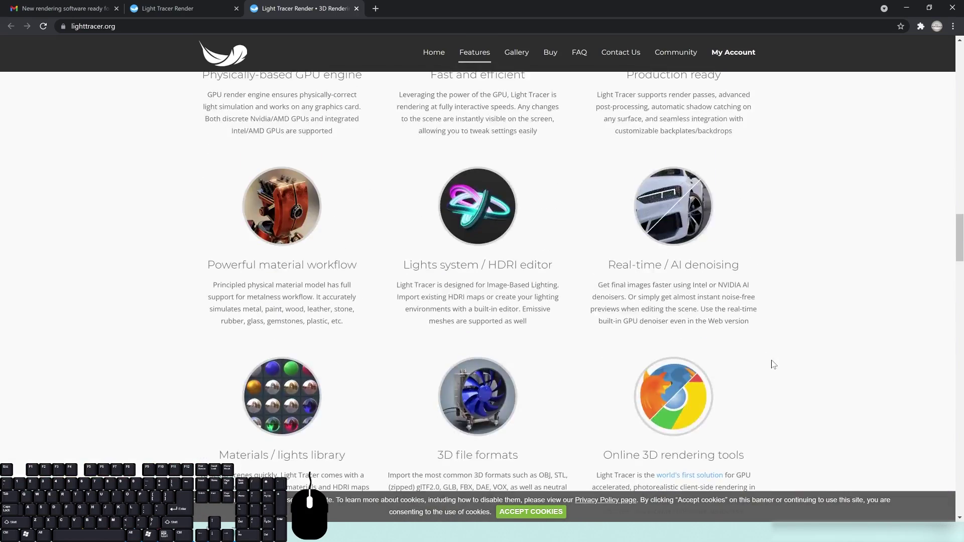
Step: Return to the top of the website's home page and switch to the web version of Light Tracer Render
scroll(775, 367, "up", 12)
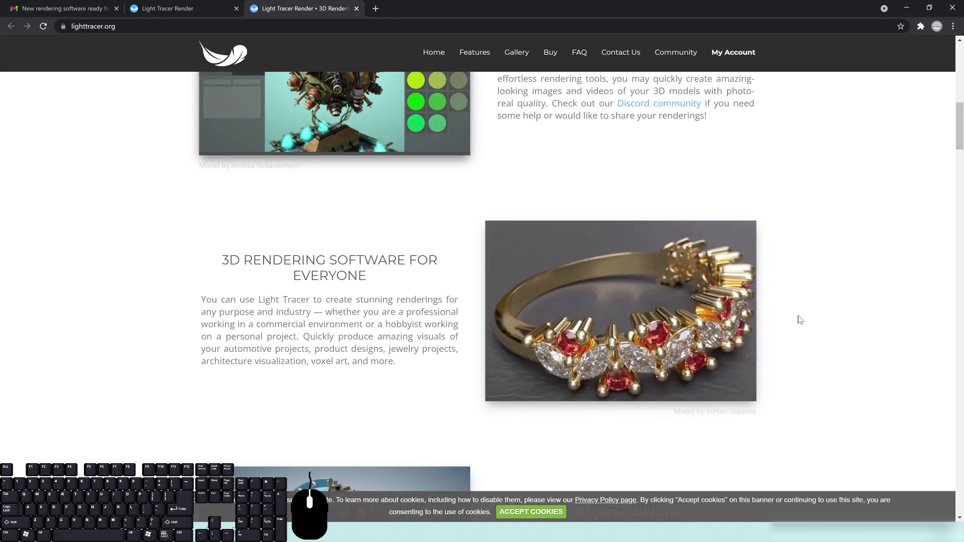
scroll(798, 318, "up", 4)
scroll(791, 312, "up", 6)
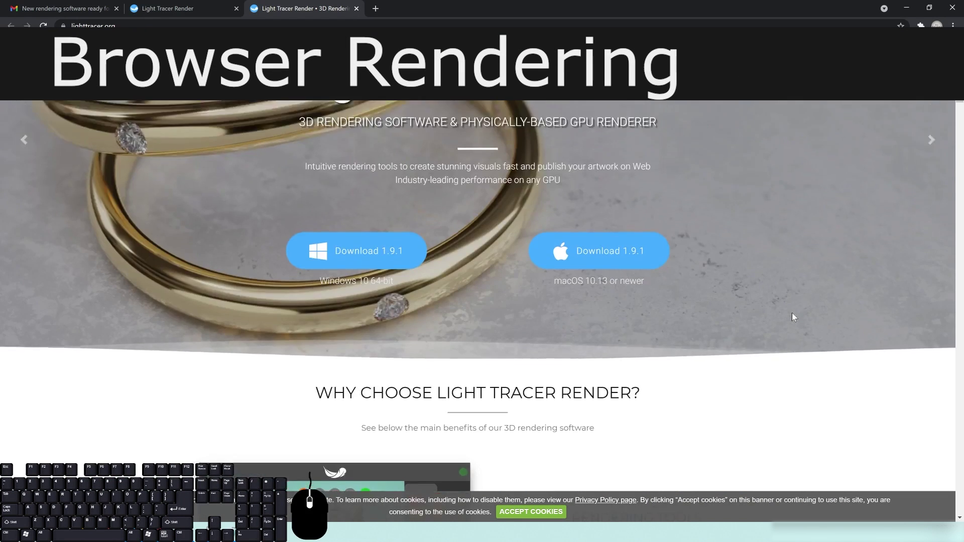
left_click(165, 8)
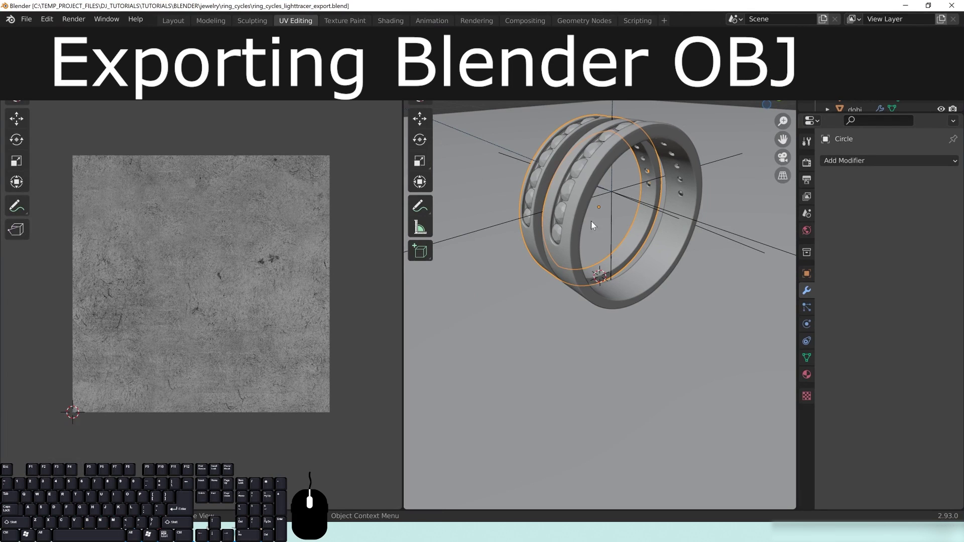
Step: Deselect everything in the Blender ring scene and inspect the two ring bands and their gems up close
middle_click_drag(570, 200, 613, 240)
key("alt+a")
scroll(612, 240, "up", 5)
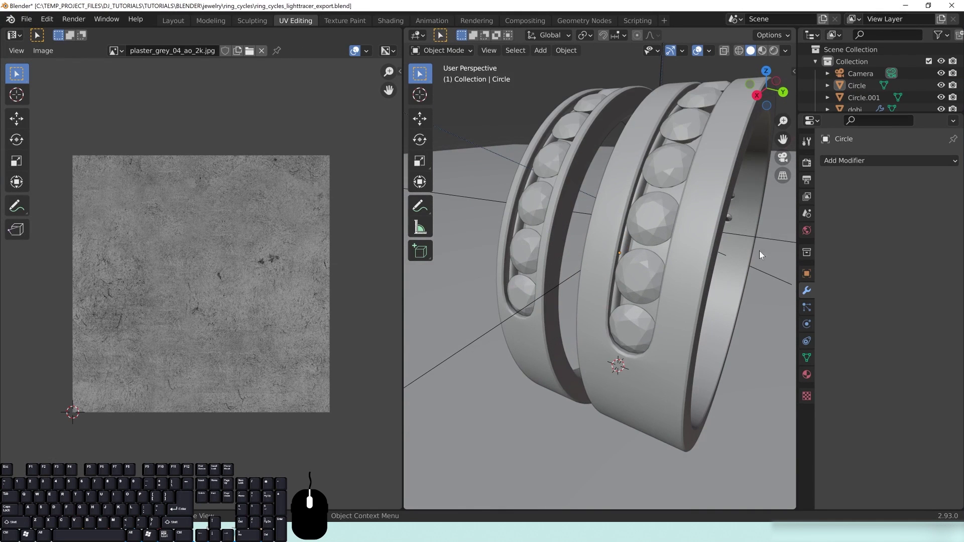
middle_click_drag(759, 251, 622, 245)
scroll(673, 316, "down", 5)
middle_click_drag(673, 316, 671, 210)
middle_click_drag(676, 276, 663, 272)
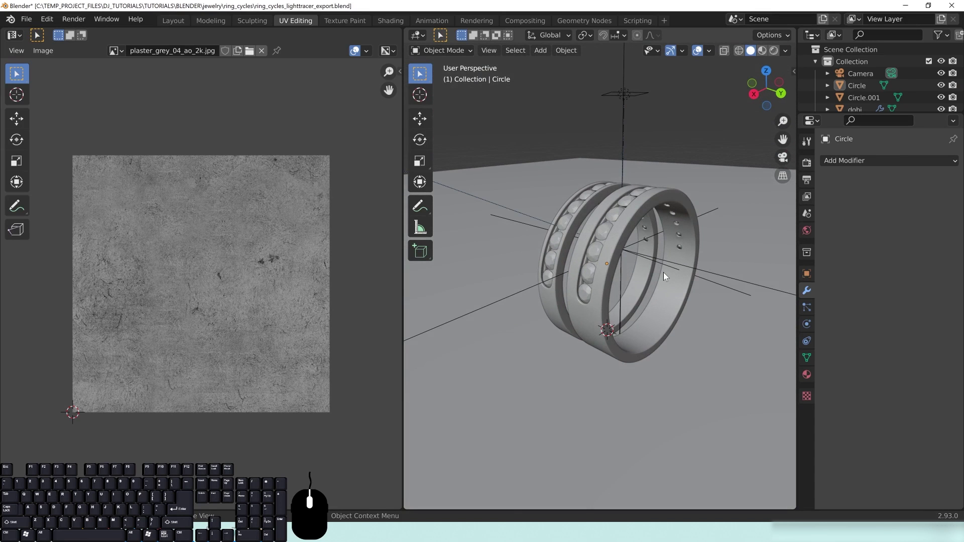
Step: Unwrap the entire mesh of the front ring band with Smart UV Project and return to Object Mode
middle_click_drag(664, 272, 615, 311)
left_click(647, 312)
key("Tab")
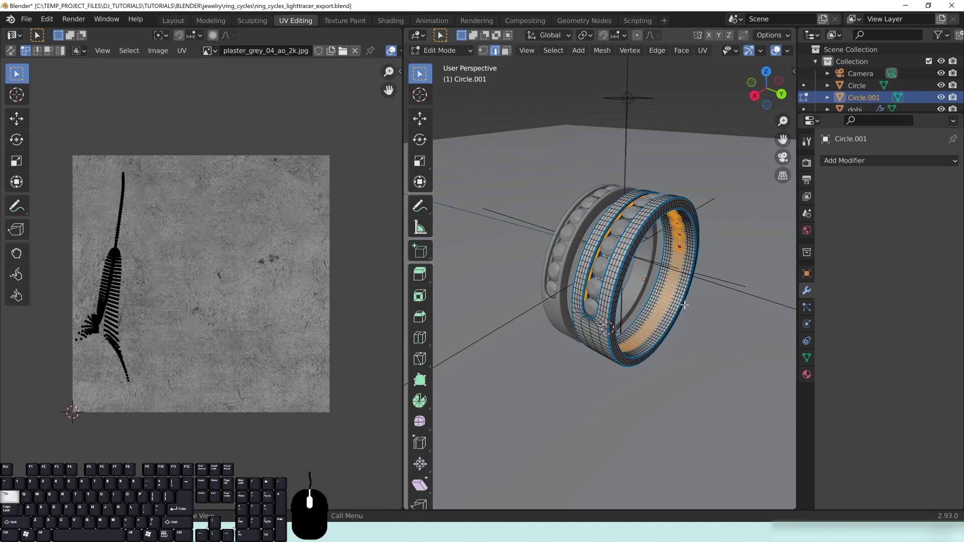
key("a")
key("u")
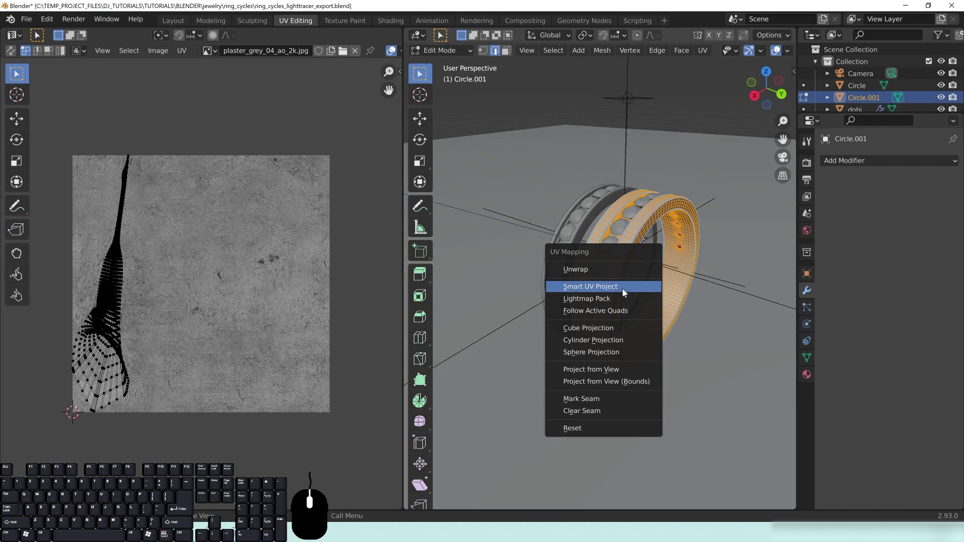
left_click(622, 286)
left_click(638, 385)
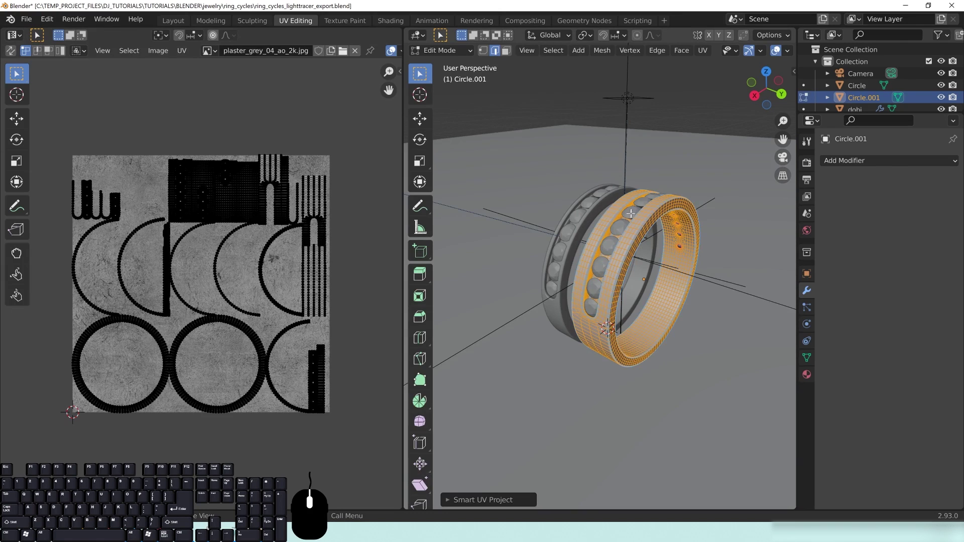
key("Tab")
middle_click_drag(628, 297, 645, 244)
middle_click_drag(653, 179, 569, 202)
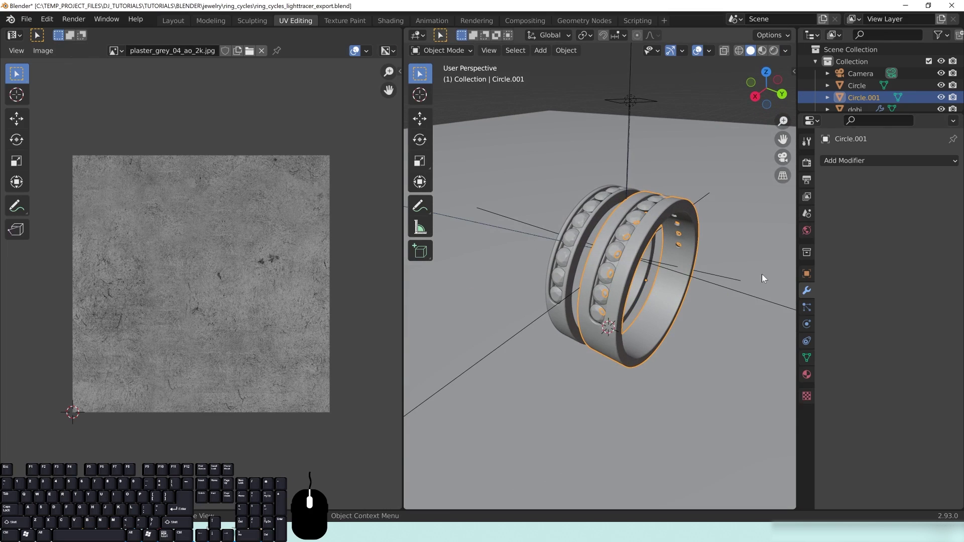
middle_click_drag(629, 290, 733, 39)
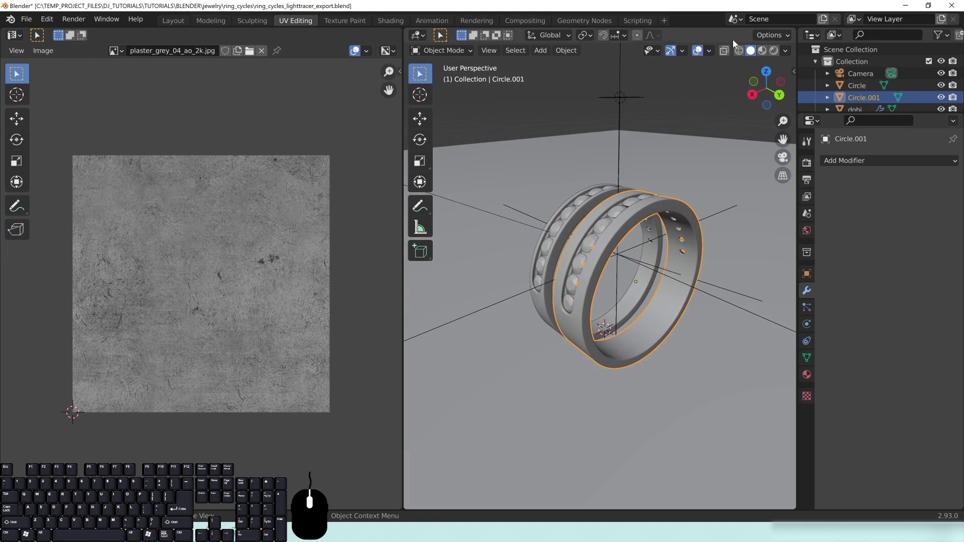
middle_click_drag(708, 197, 612, 9)
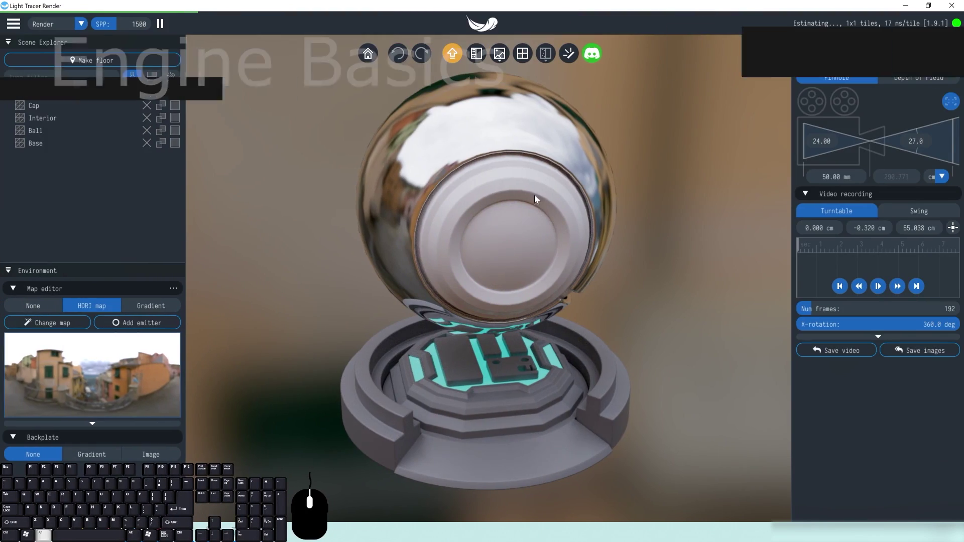
Step: Switch to Light Tracer Render and explore viewport navigation by zooming, panning and orbiting around the sample material ball
scroll(490, 206, "down", 8)
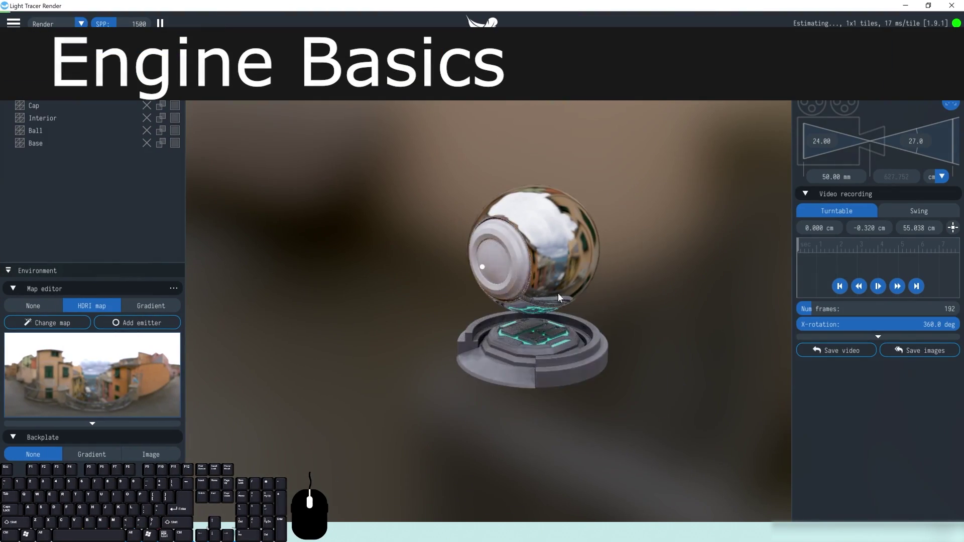
left_click_drag(499, 264, 520, 273, "alt")
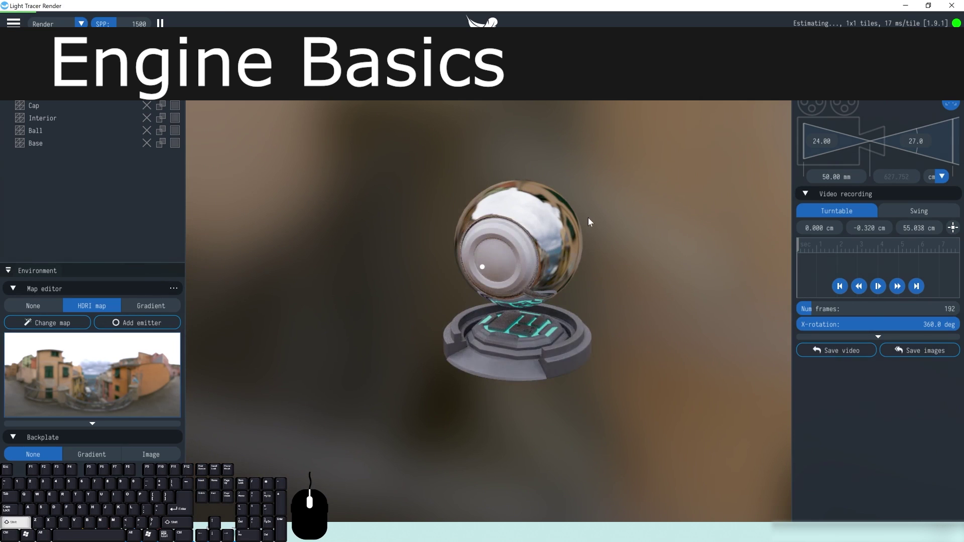
middle_click_drag(588, 218, 565, 221, "shift")
left_click_drag(519, 270, 510, 269, "alt")
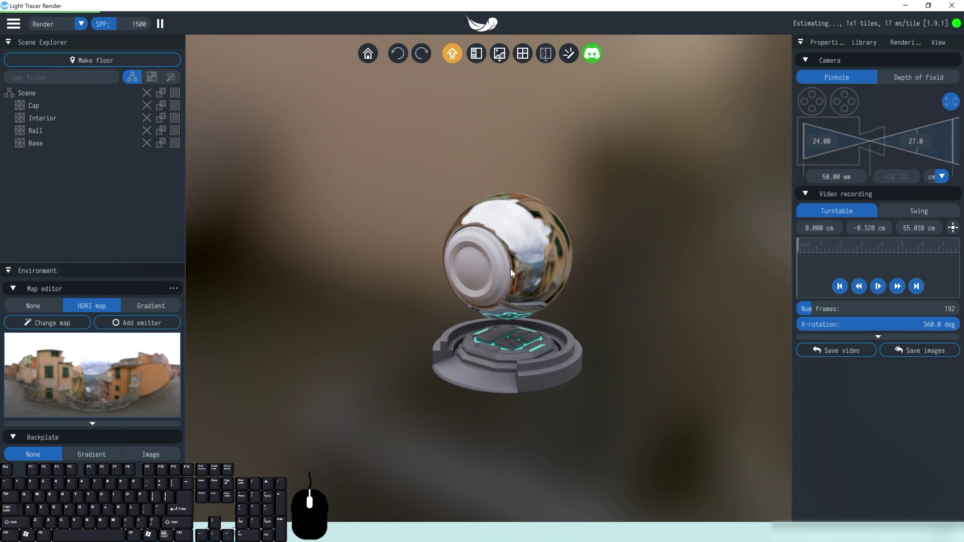
mouse_move(483, 269)
left_mouse_down("alt")
mouse_move(536, 275)
mouse_move(552, 317)
mouse_move(462, 280)
mouse_move(533, 266)
mouse_move(492, 265)
left_mouse_up("alt")
scroll(525, 285, "up", 5)
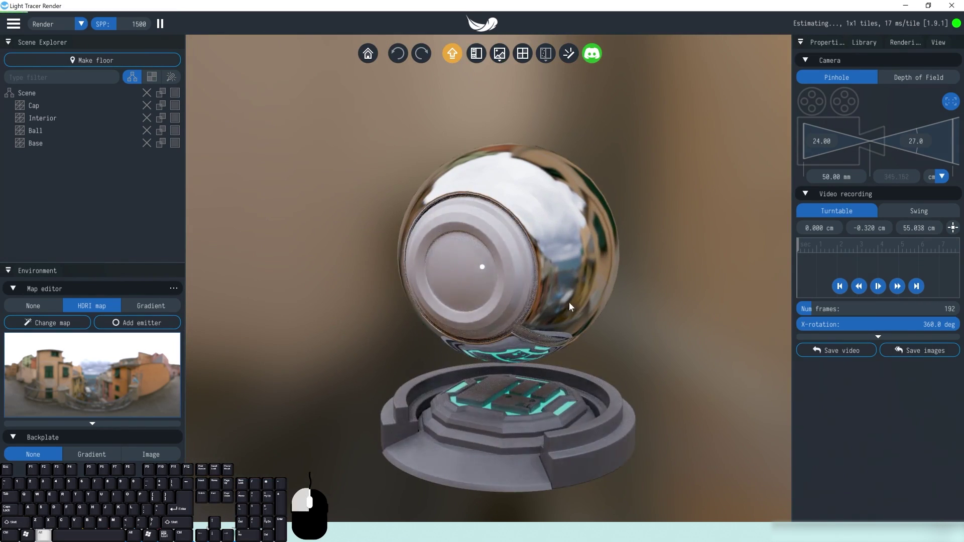
scroll(569, 302, "down", 4)
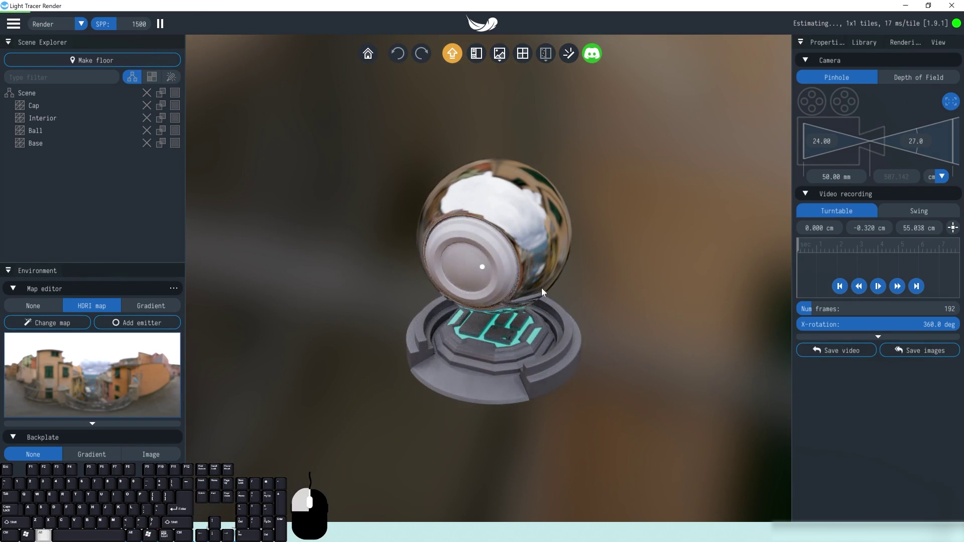
left_click_drag(541, 288, 529, 282, "alt")
left_click_drag(489, 349, 474, 384, "alt")
left_click_drag(612, 329, 552, 342, "alt")
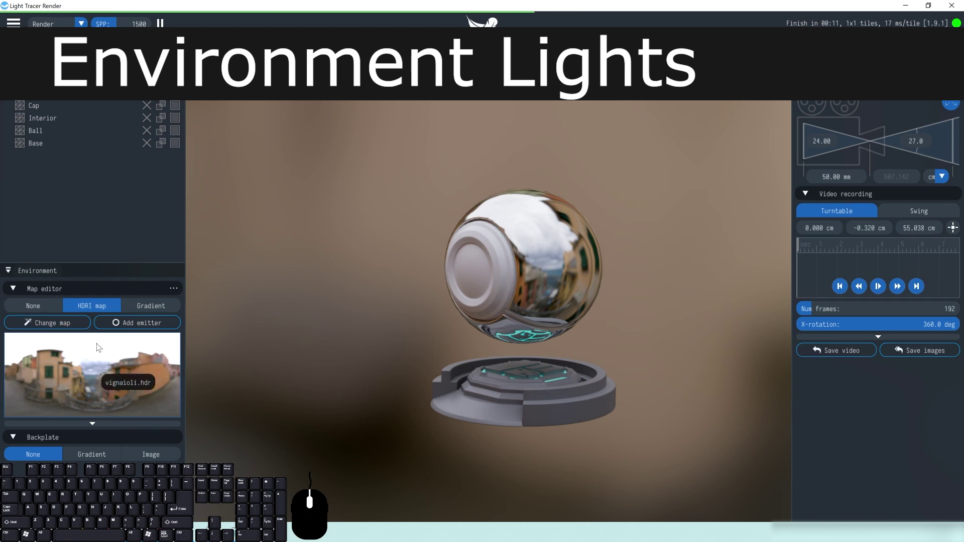
Step: Try the None, HDRI map and Gradient environment types in turn
left_click(60, 308)
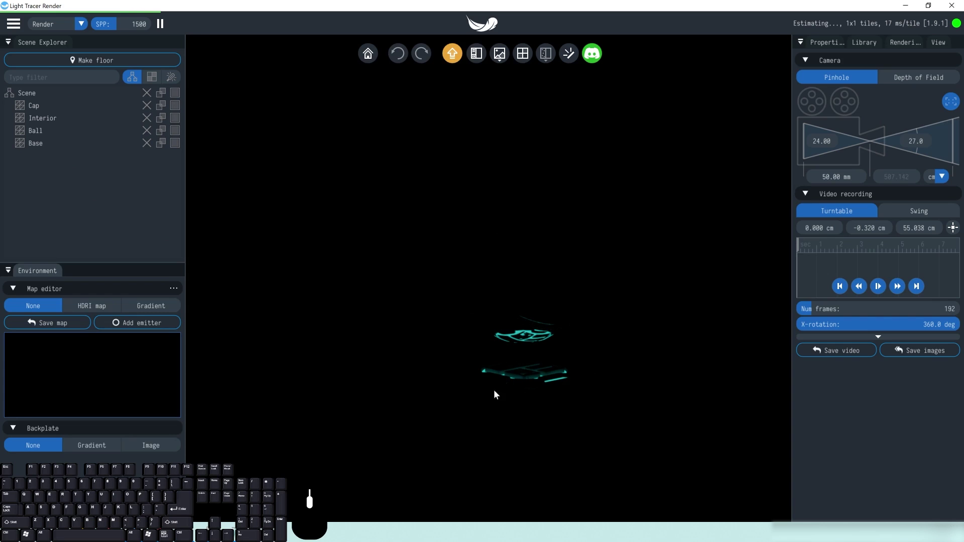
left_click(91, 307)
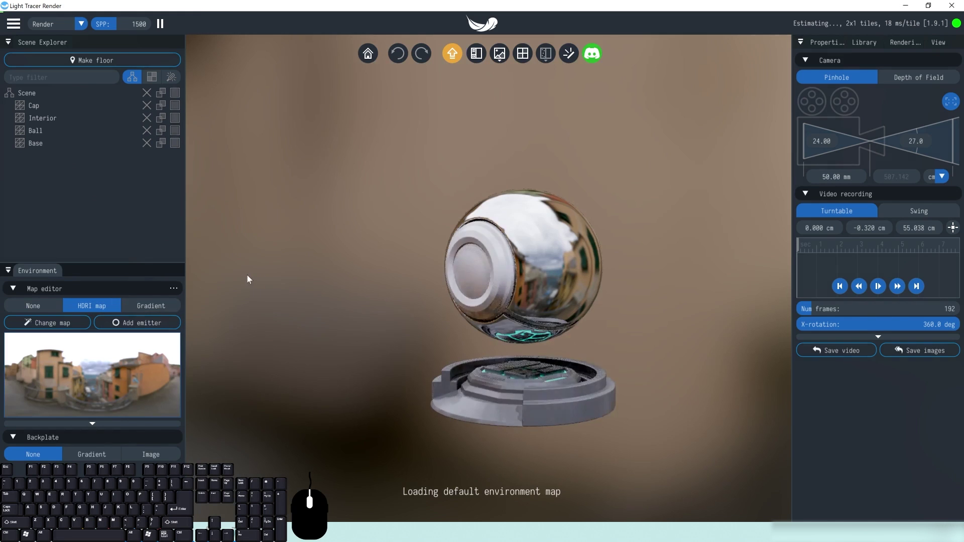
left_click(143, 309)
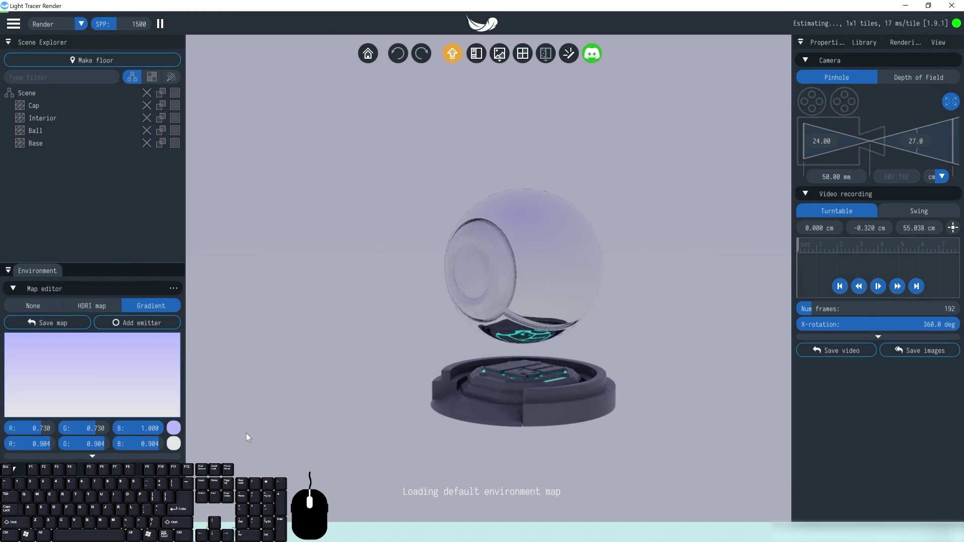
Step: Set the gradient environment's upper colour to R 0.545, G 0.227, B 0.307 and its lower colour to R 0.750, G 0.295, B 0.443
mouse_move(83, 427)
left_mouse_down()
mouse_move(60, 428)
mouse_move(72, 429)
left_mouse_up()
left_click_drag(142, 432, 127, 431)
left_click_drag(137, 444, 75, 455)
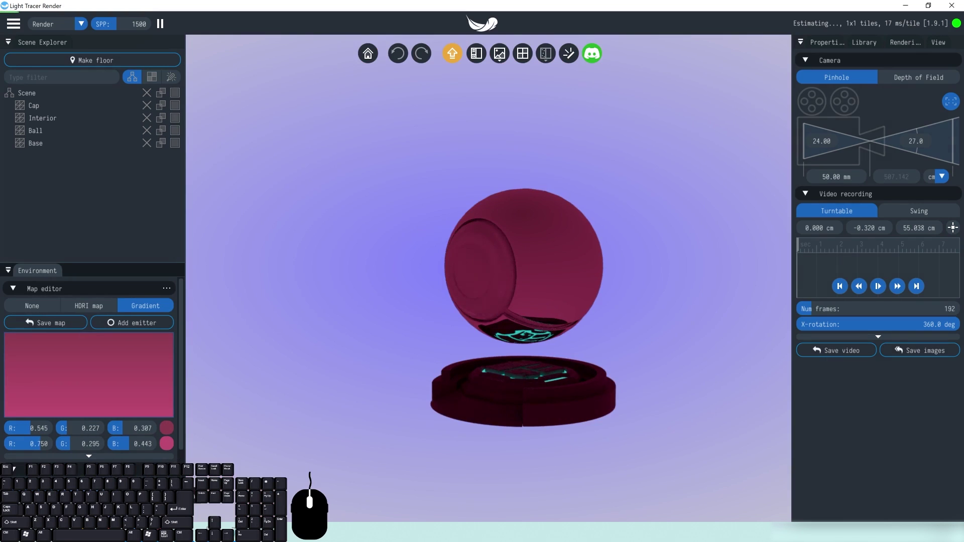
Step: Try the Image type for the scene backplate and return it to Gradient
scroll(35, 381, "down", 3)
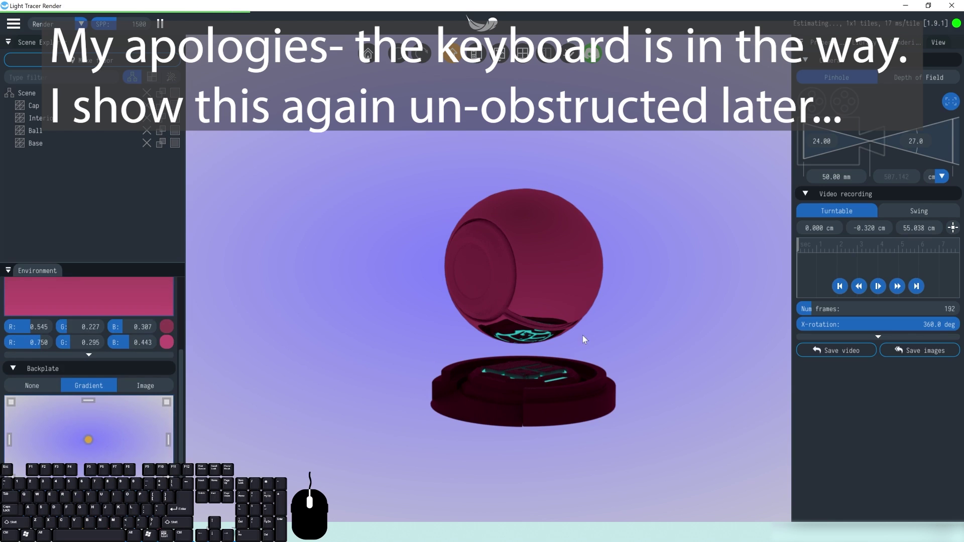
left_click(149, 390)
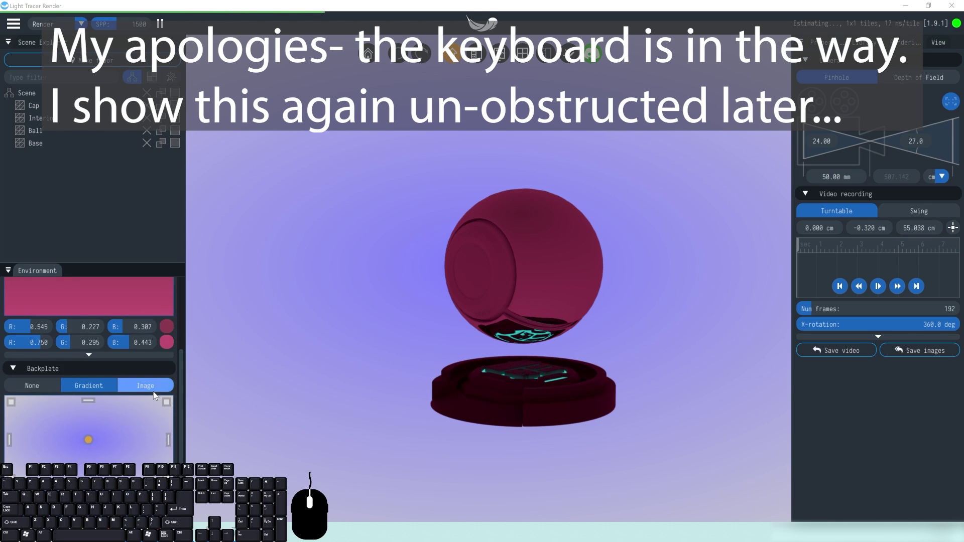
left_click(301, 226)
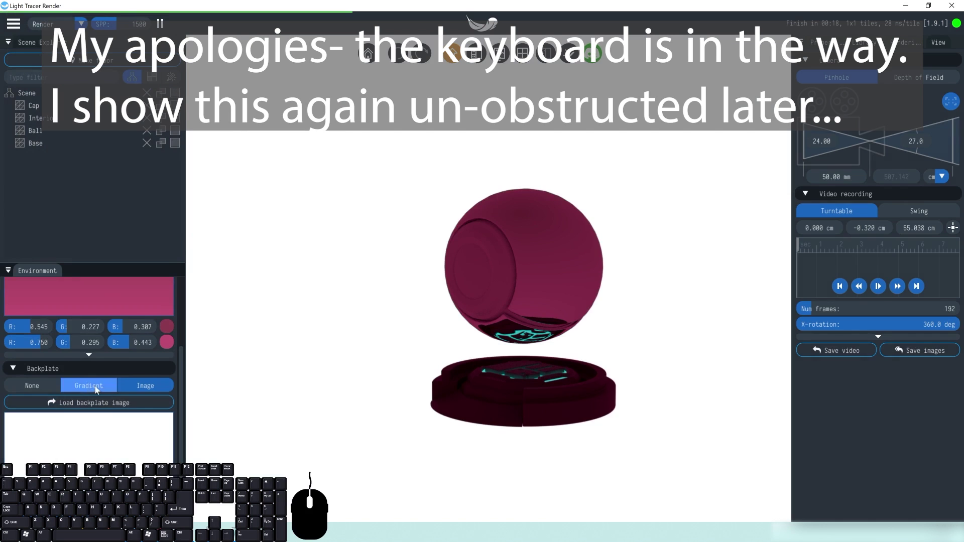
left_click(80, 387)
left_click(40, 387)
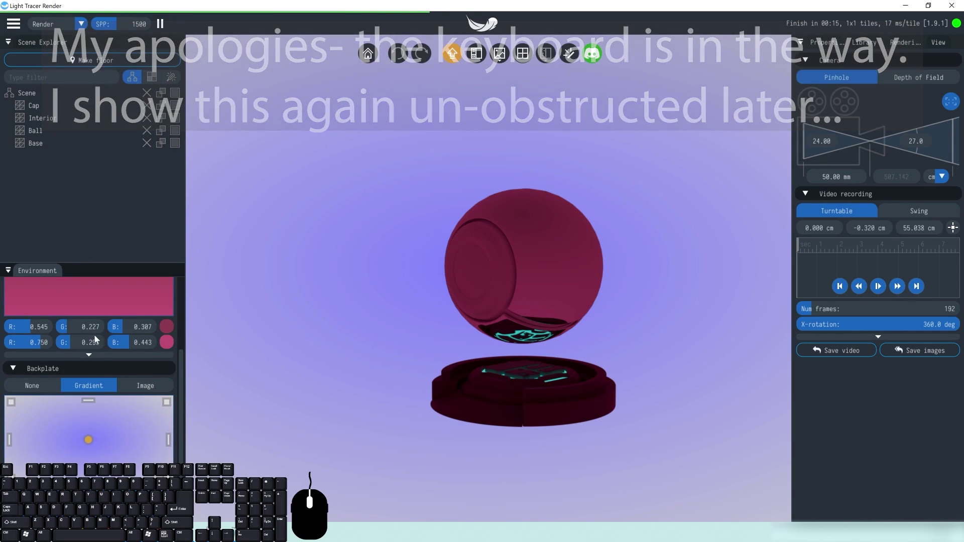
Step: Set the environment type back to HDRI map and check its reflections on the ball against the gradient backplate
scroll(151, 399, "up", 2)
scroll(147, 401, "up", 1)
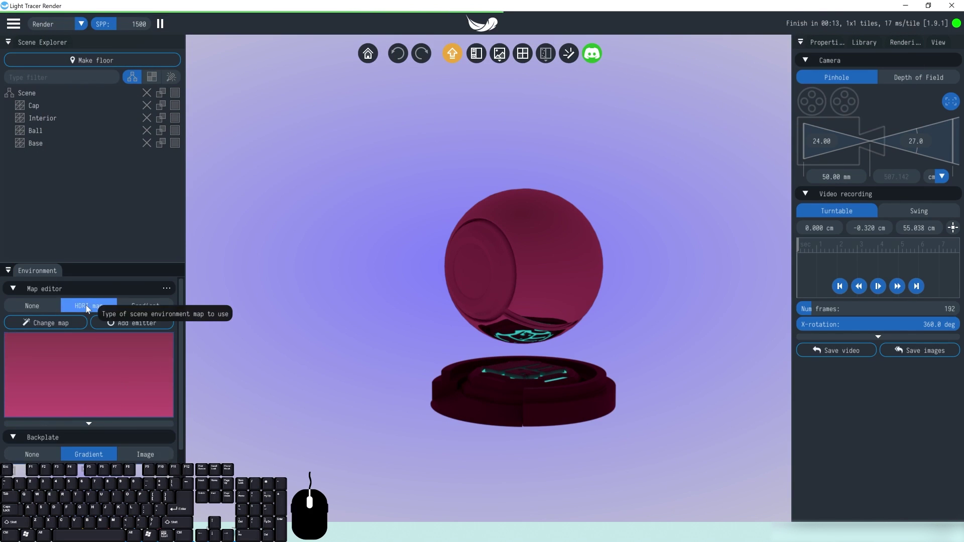
left_click(89, 306)
mouse_move(517, 248)
left_mouse_down("alt")
mouse_move(501, 261)
mouse_move(507, 251)
left_mouse_up("alt")
scroll(135, 447, "down", 2)
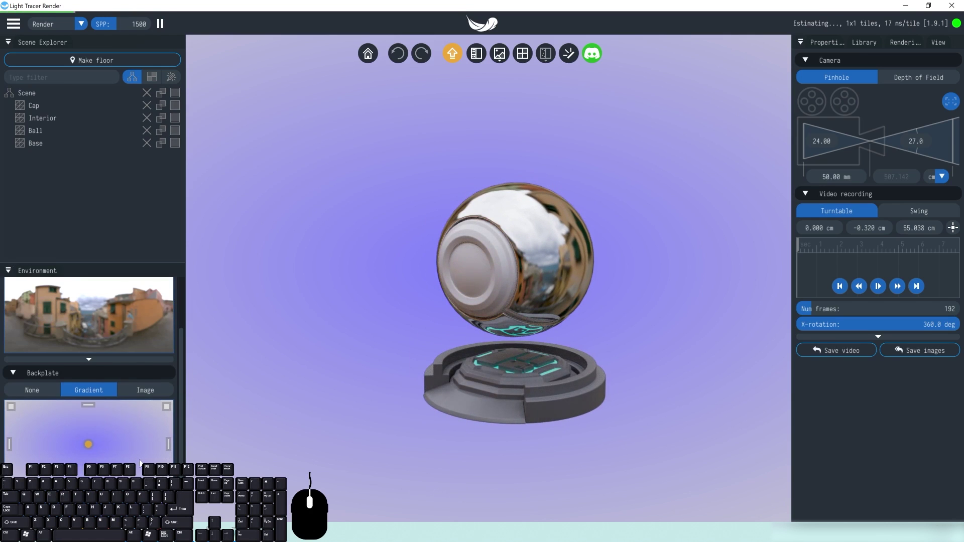
left_click_drag(497, 199, 537, 359, "alt")
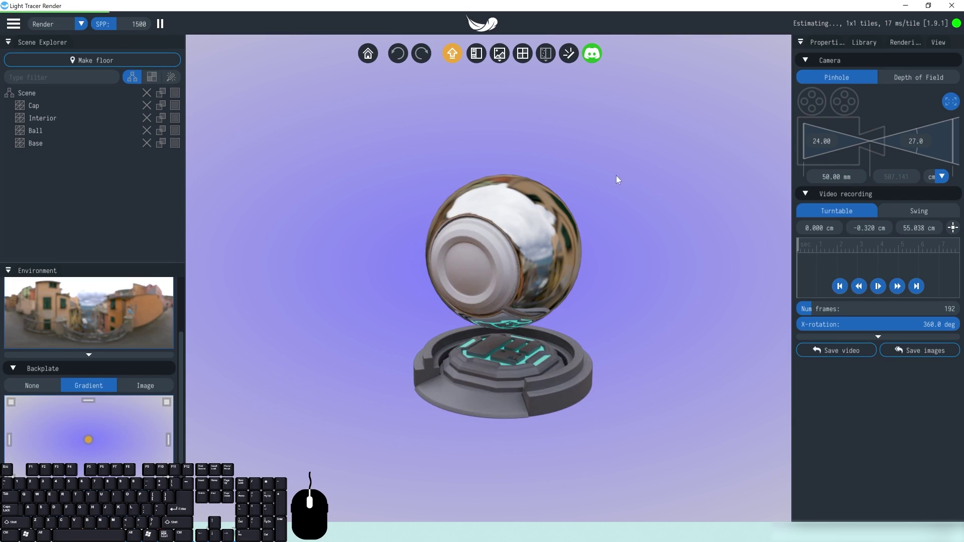
Step: Change the environment map to lakeside.hdr and set the backplate type to None
left_click_drag(181, 376, 180, 284)
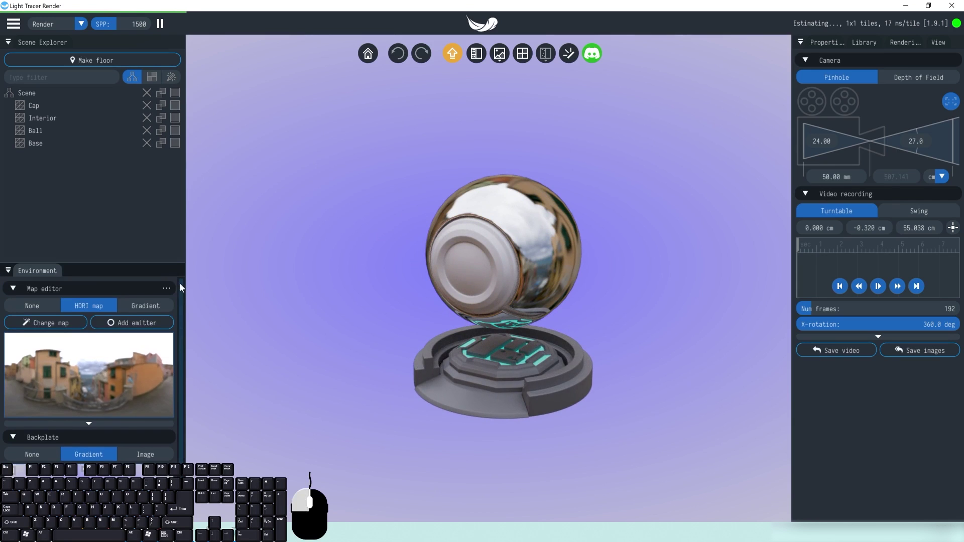
left_click(31, 326)
left_click(334, 373)
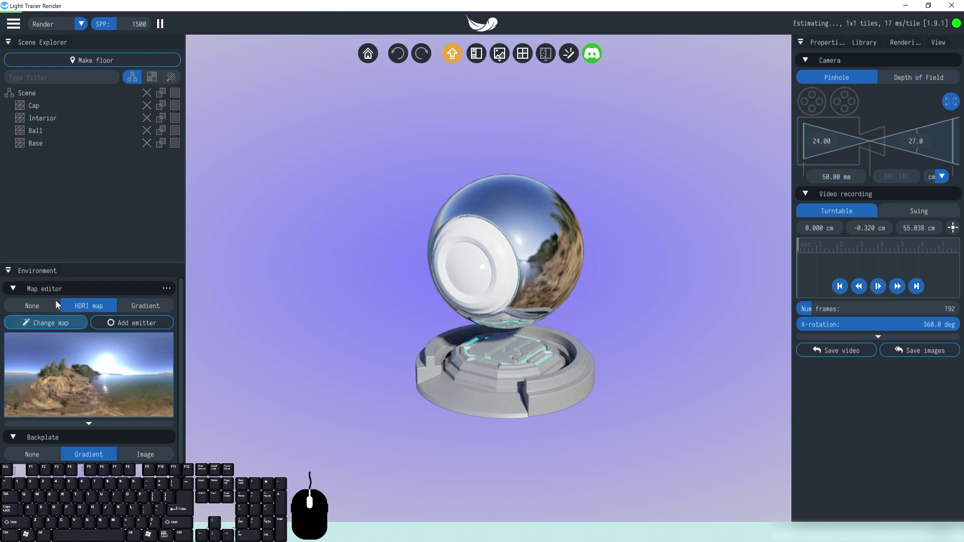
left_click(30, 456)
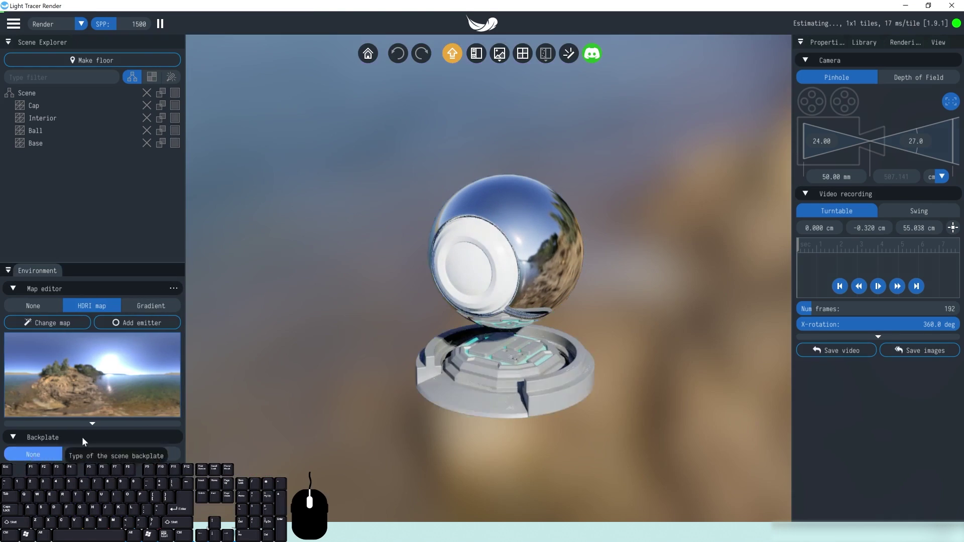
left_click_drag(657, 300, 522, 257)
Step: Reselect lakeside.hdr from the map library and set its intensity to 0.967 and horizontal rotation to 246.8 degrees
left_click(45, 323)
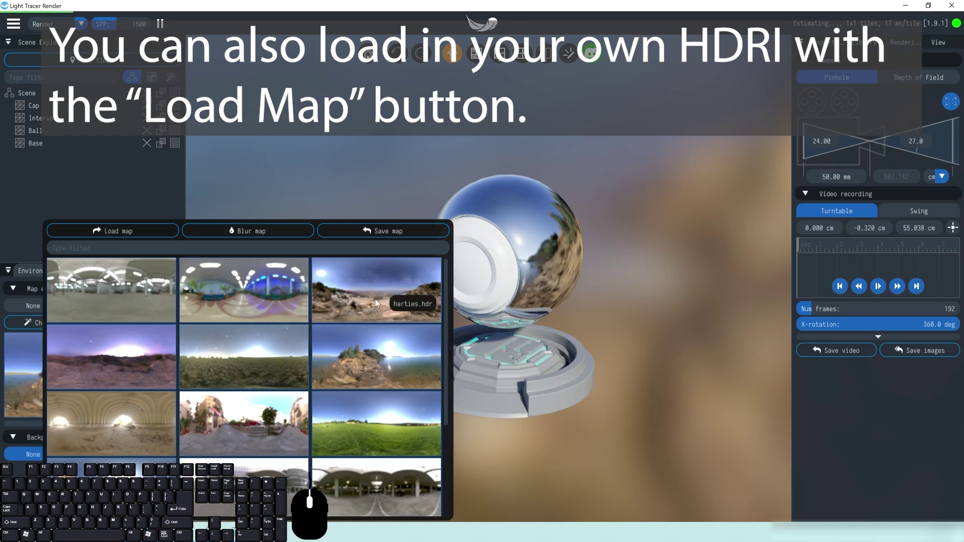
left_click(374, 364)
left_click(90, 424)
left_click_drag(70, 432, 236, 323)
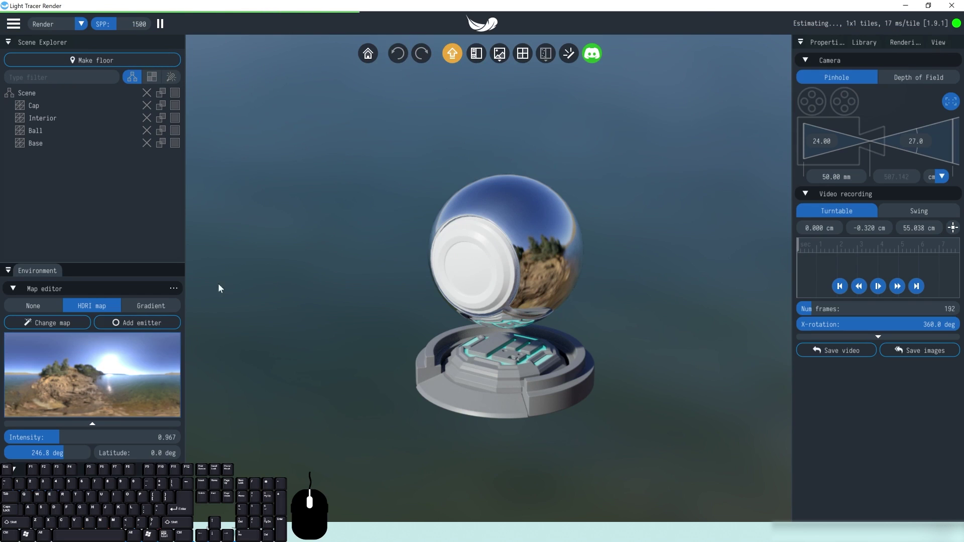
Step: Add a round emitter to the environment map and move its reflection to the ball's upper-right side
left_click(132, 324)
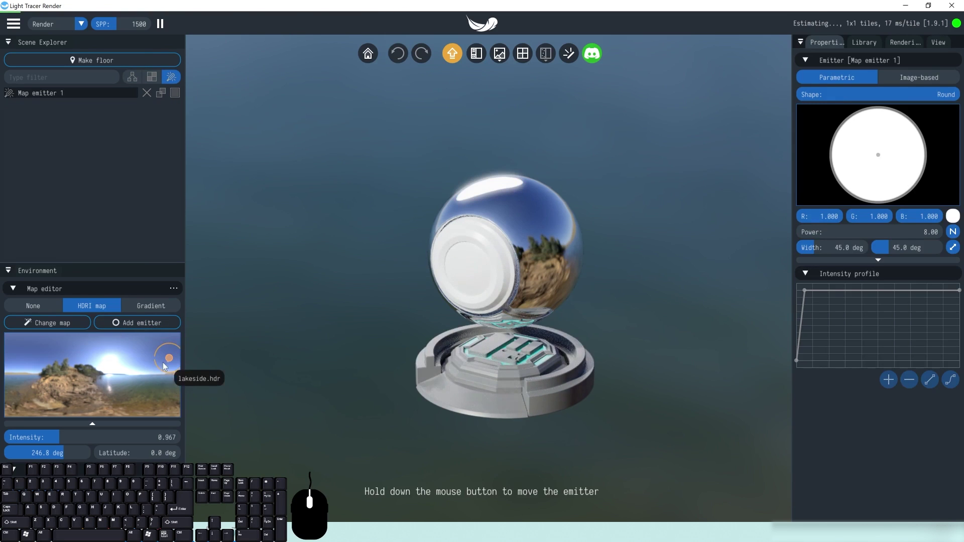
left_click_drag(146, 372, 117, 366)
left_click_drag(562, 236, 551, 206)
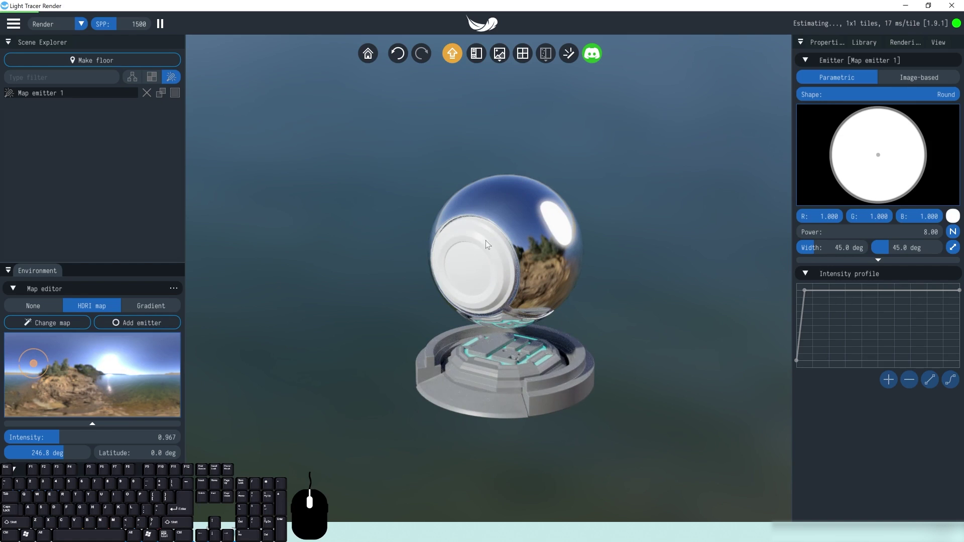
Step: Move the map emitter so its reflection sits near the top of the chrome ball
left_click_drag(32, 371, 109, 358)
left_click_drag(491, 209, 539, 207)
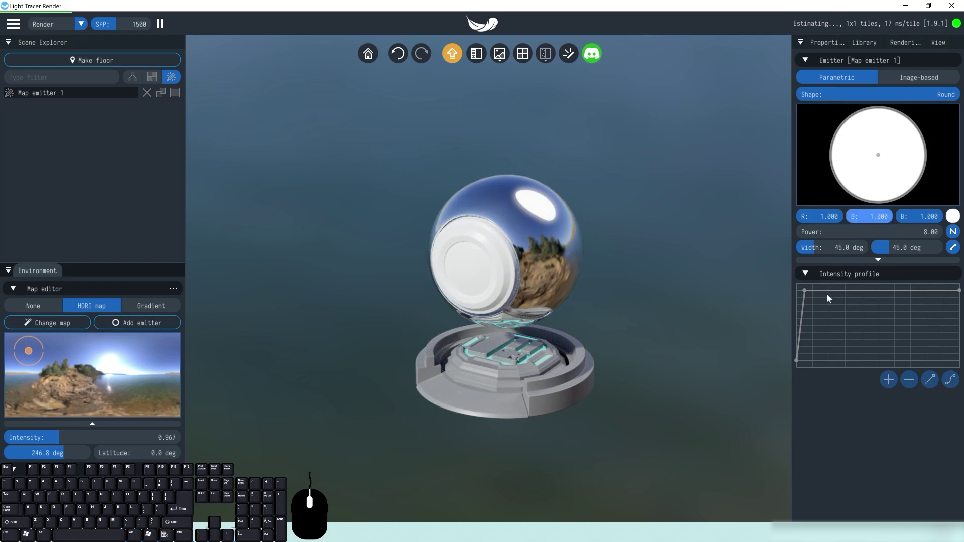
Step: Reshape the emitter's intensity profile into a zigzag with two added points, producing concentric bright and dark rings
left_click_drag(805, 295, 814, 301)
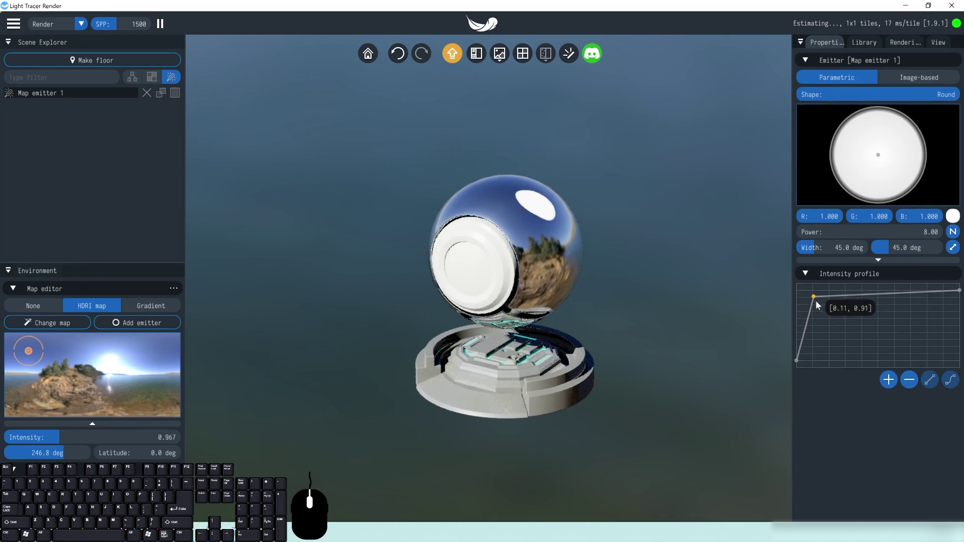
left_click_drag(873, 297, 858, 345)
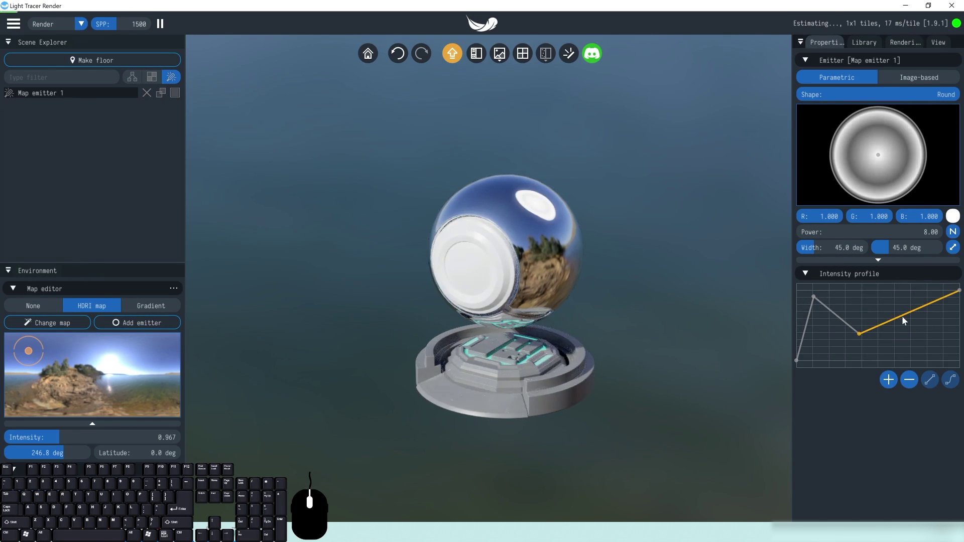
left_click_drag(902, 315, 893, 312)
left_click_drag(959, 291, 955, 350)
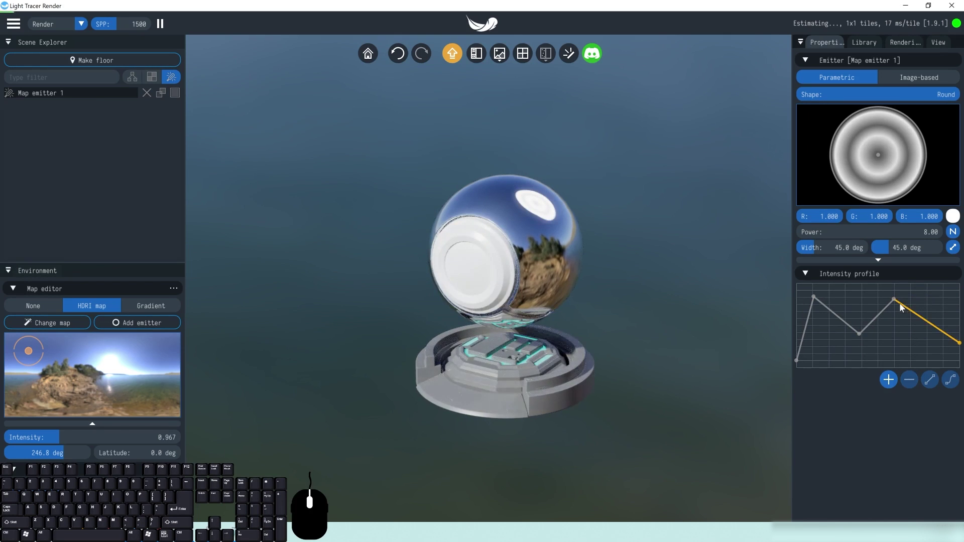
left_click_drag(895, 300, 926, 298)
left_click_drag(858, 333, 888, 341)
mouse_move(817, 298)
left_mouse_down()
mouse_move(806, 296)
mouse_move(817, 305)
left_mouse_up()
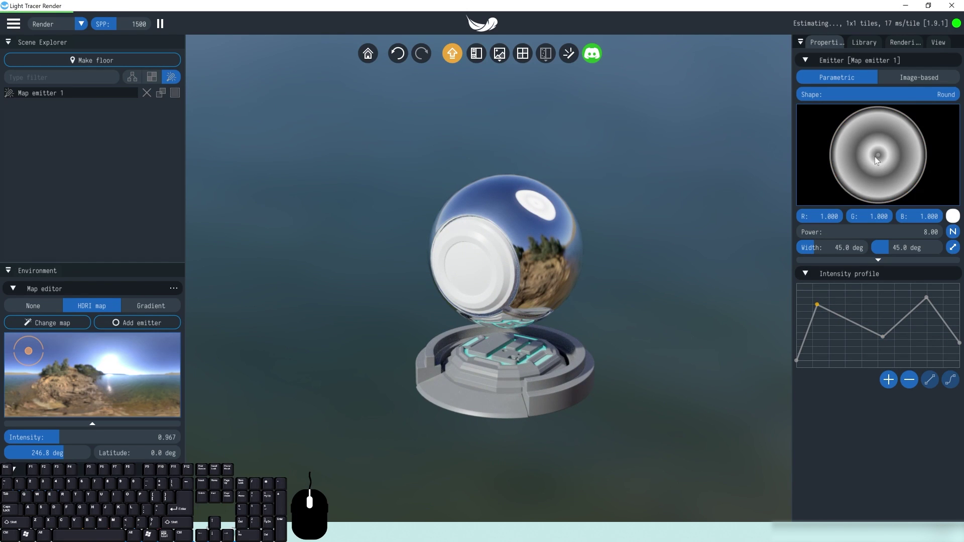
left_click_drag(817, 304, 829, 302)
Step: Try emitter widths of 121.7 and 89.8 degrees, and set both linked widths to 112.0 degrees
left_click_drag(831, 232, 891, 249)
mouse_move(912, 245)
left_mouse_down()
mouse_move(890, 248)
mouse_move(910, 248)
left_mouse_up()
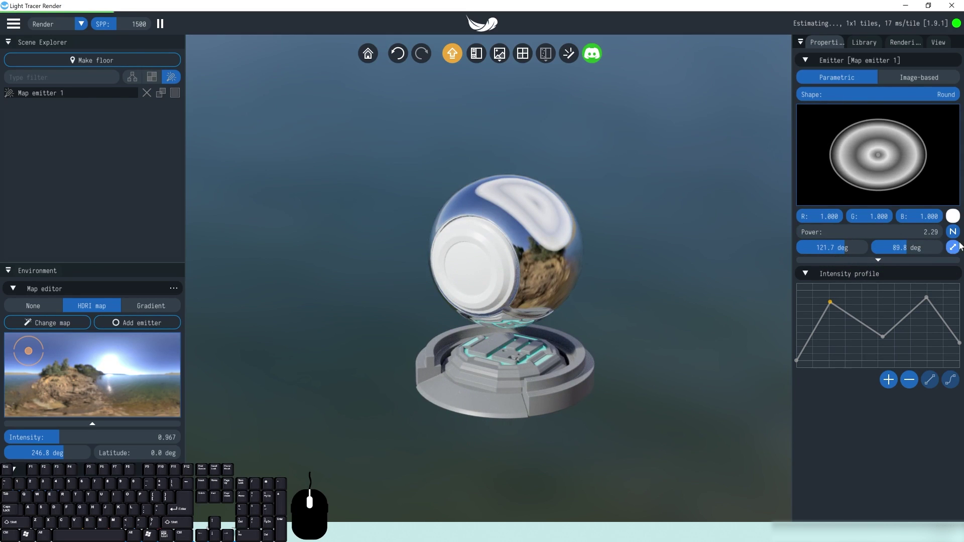
left_click(841, 248)
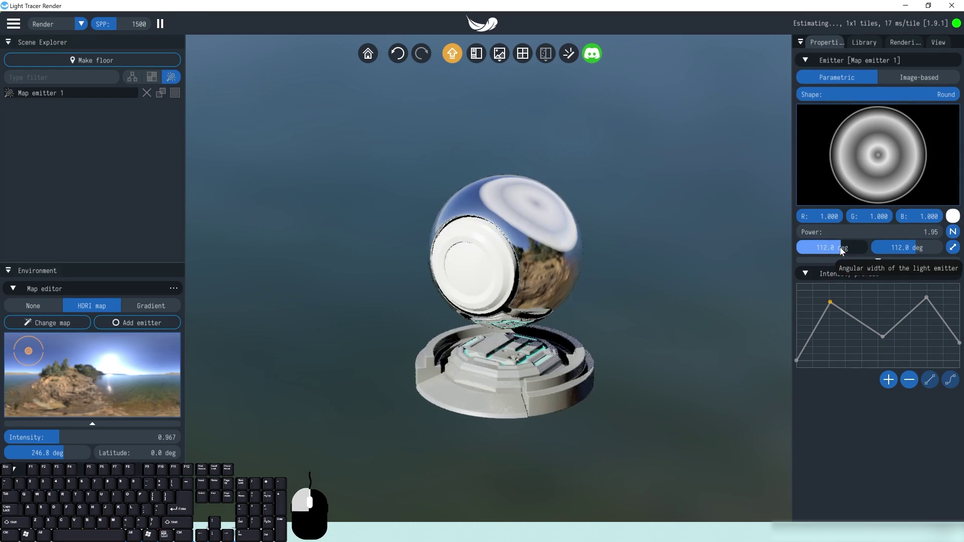
Step: Try the image-based emitter type, return to Parametric, and soften the round emitter's intensity falloff toward its edge
left_click(901, 76)
left_click(282, 217)
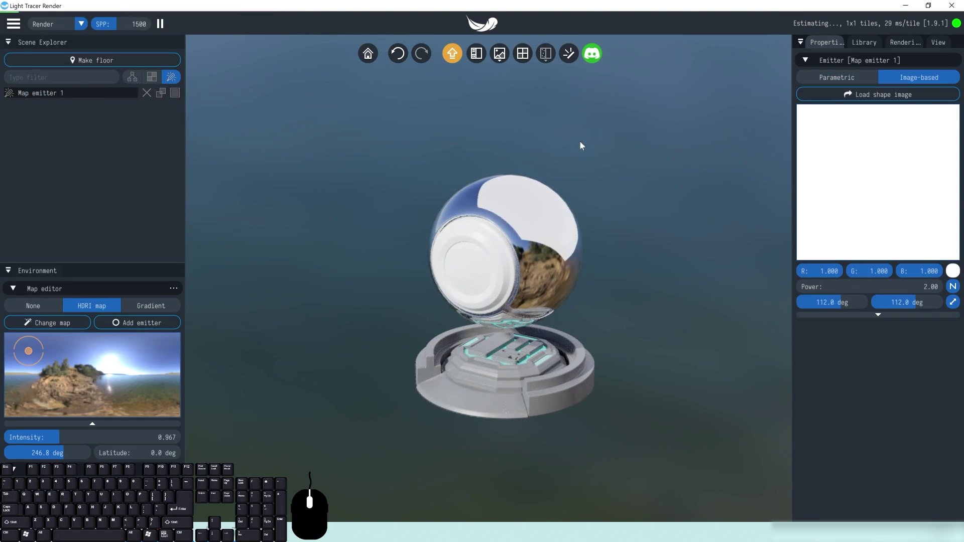
left_click(826, 75)
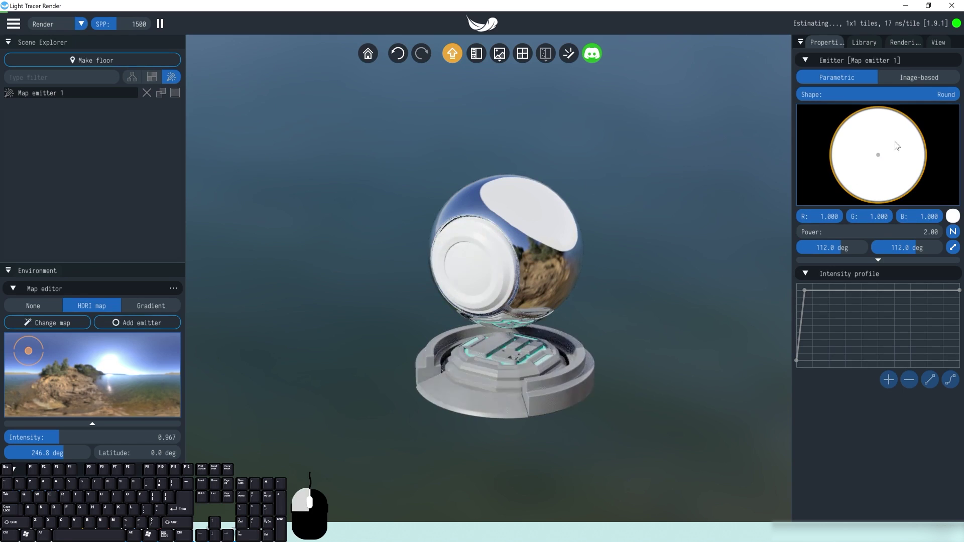
left_click_drag(805, 291, 848, 339)
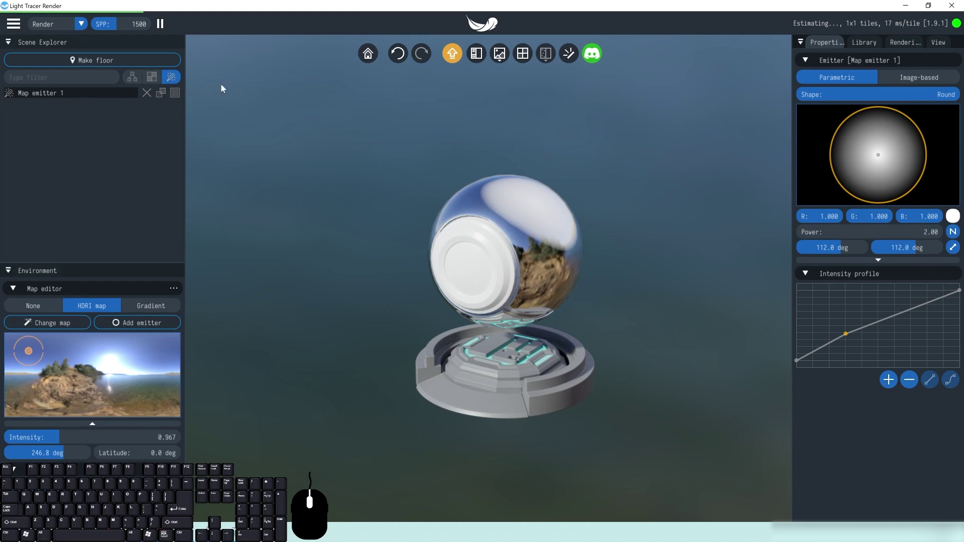
Step: Review the scene's materials and objects lists, and delete Map emitter 1 from the environment lights
left_click(146, 93)
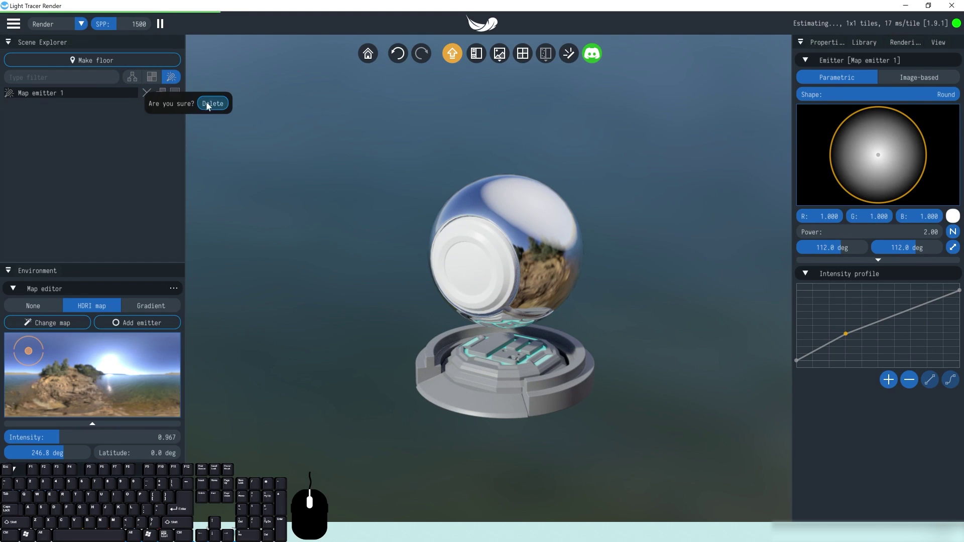
left_click(148, 123)
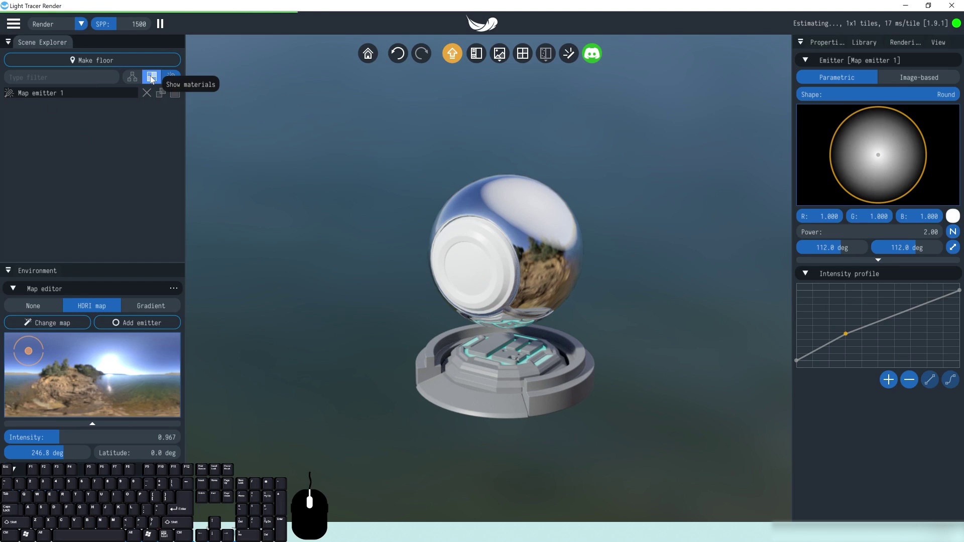
left_click(151, 77)
left_click(173, 77)
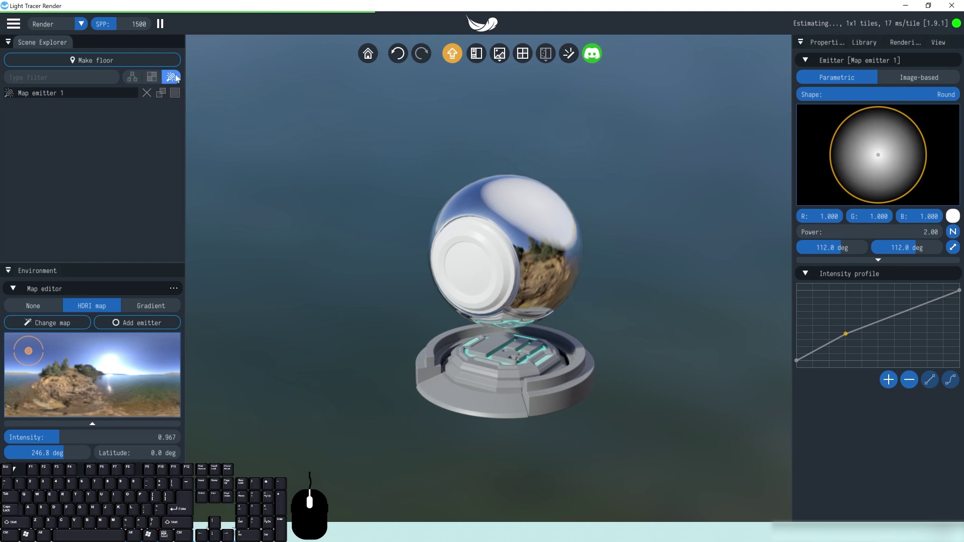
left_click(130, 81)
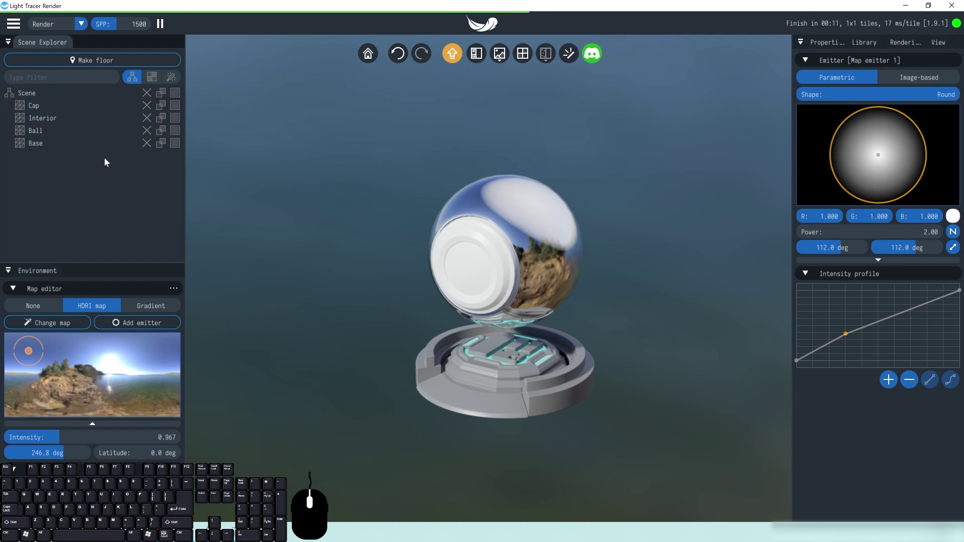
left_click(171, 77)
left_click(146, 93)
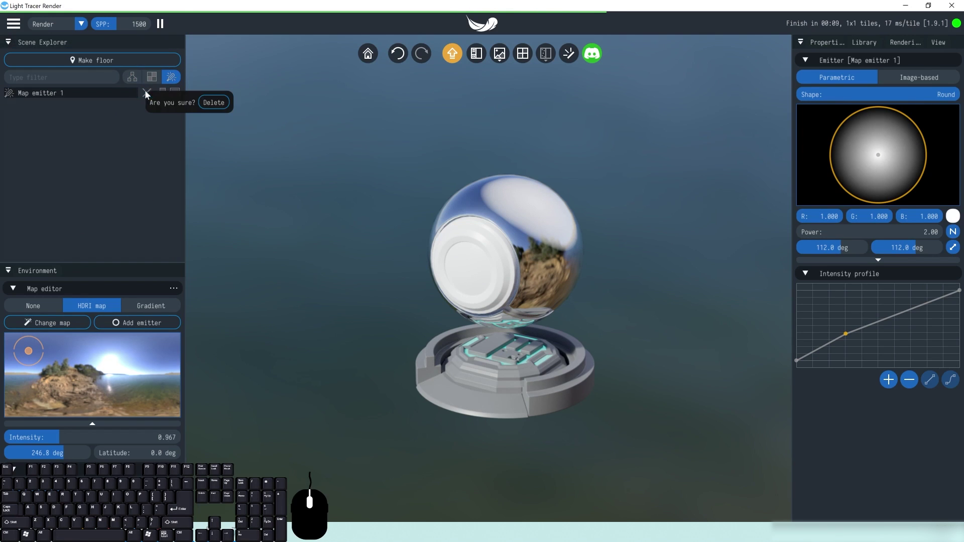
left_click(215, 103)
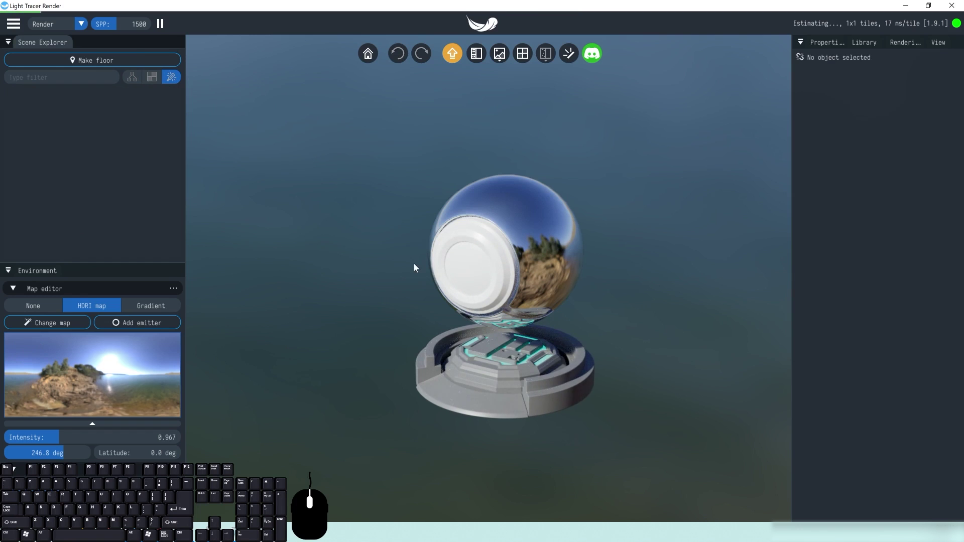
Step: Select the Ball object and set the environment map intensity to 1.387
left_click(571, 296)
mouse_move(546, 229)
left_mouse_down("alt")
mouse_move(435, 225)
mouse_move(550, 224)
left_mouse_up("alt")
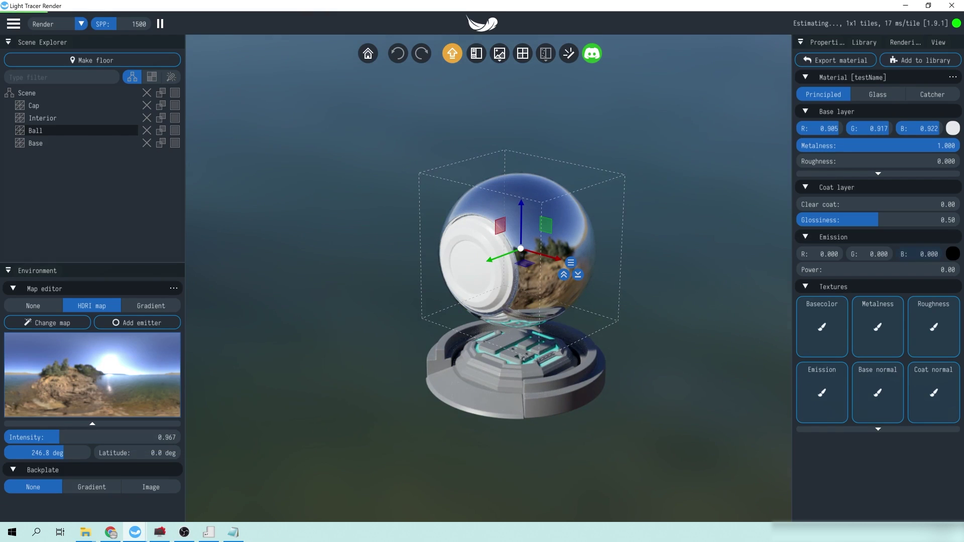
left_click(64, 437)
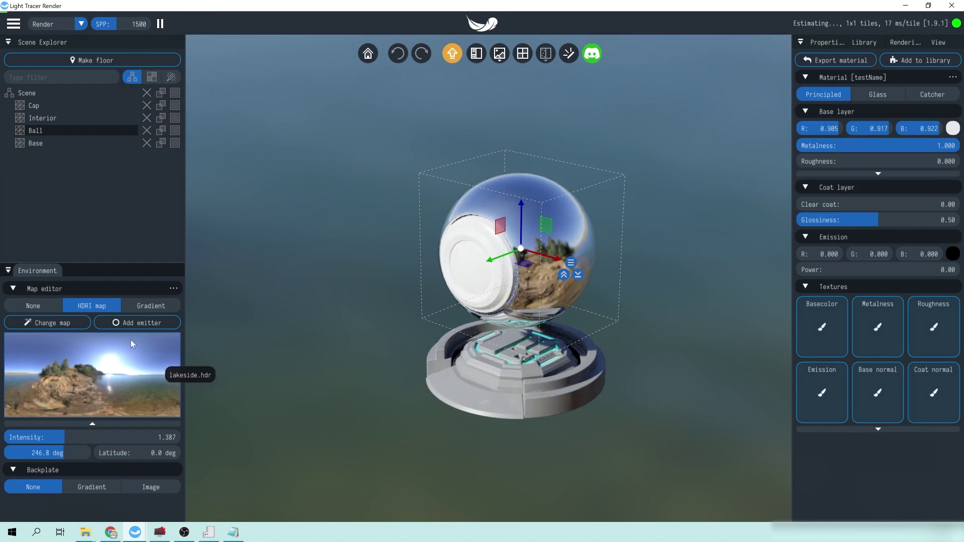
Step: Try the Gradient and Image backplate types, and set the backplate back to None
left_click(89, 489)
left_click(46, 489)
left_click(161, 488)
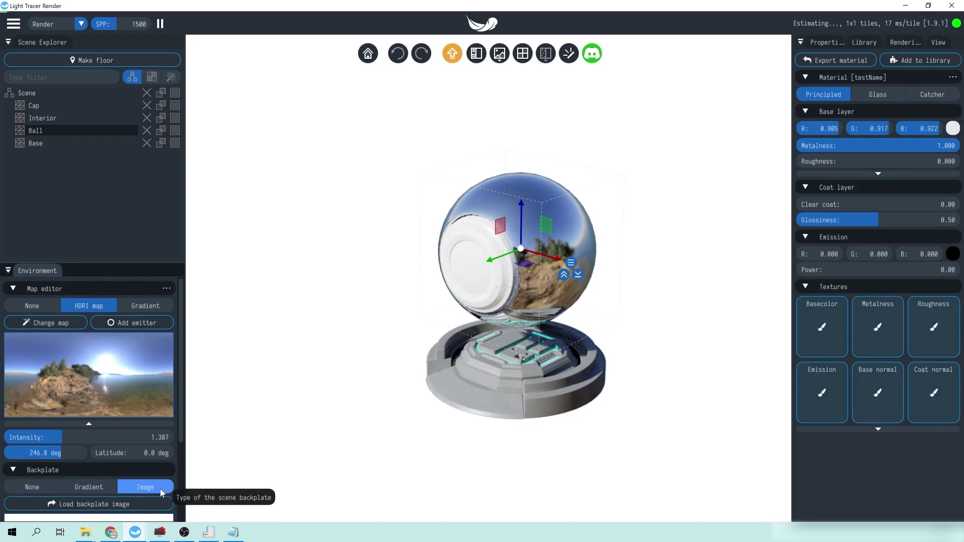
left_click(98, 486)
left_click(33, 487)
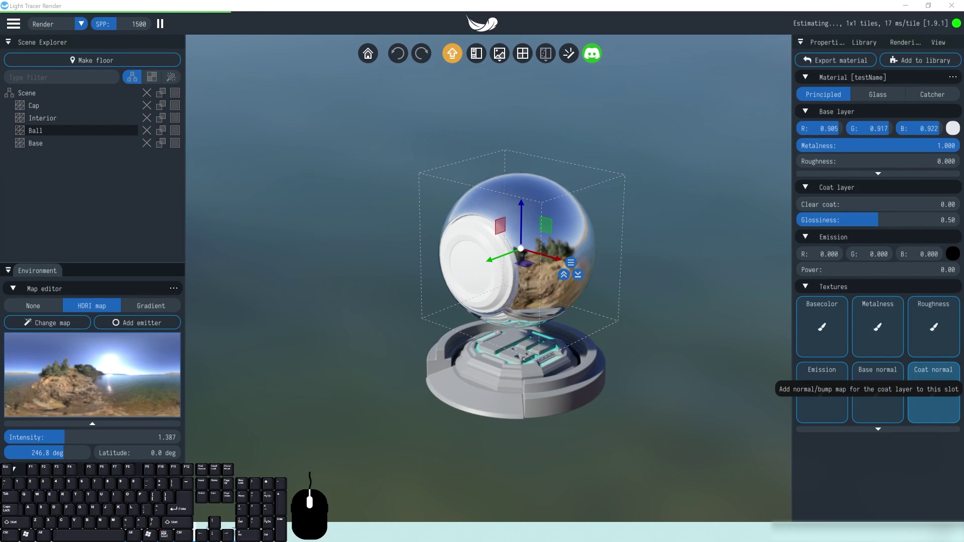
Step: Move the ball away from its cap and base using the transform gizmo's center and axis handles
left_click_drag(554, 234, 478, 329, "alt")
middle_click_drag(494, 329, 614, 224)
scroll(633, 213, "up", 1)
left_click_drag(601, 217, 492, 258, "alt")
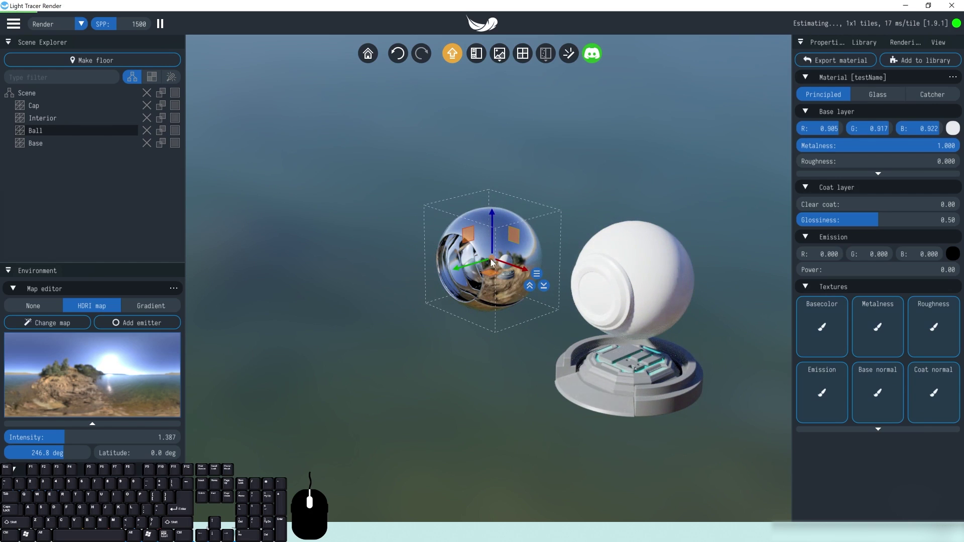
left_click_drag(526, 241, 443, 189, "alt")
left_click_drag(491, 222, 720, 322)
left_click_drag(662, 300, 587, 329)
left_click_drag(598, 274, 599, 246)
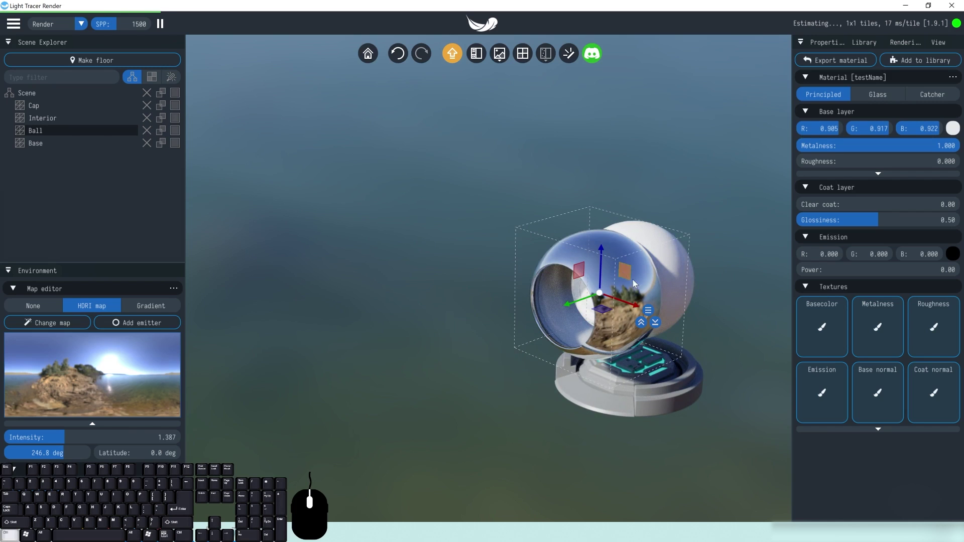
Step: Undo all the ball's gizmo moves
key("ctrl+z")
key("ctrl+z")
key("ctrl+z")
key("ctrl+z")
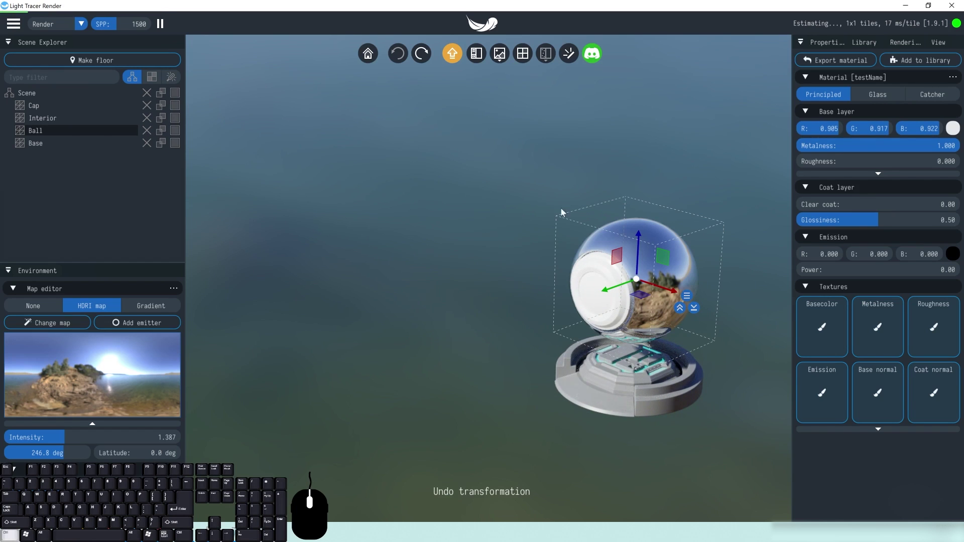
Step: Open the ball's transform widget and rotate it to X 85.60, Y -3.30 and Z 1.30 degrees
left_click(687, 296)
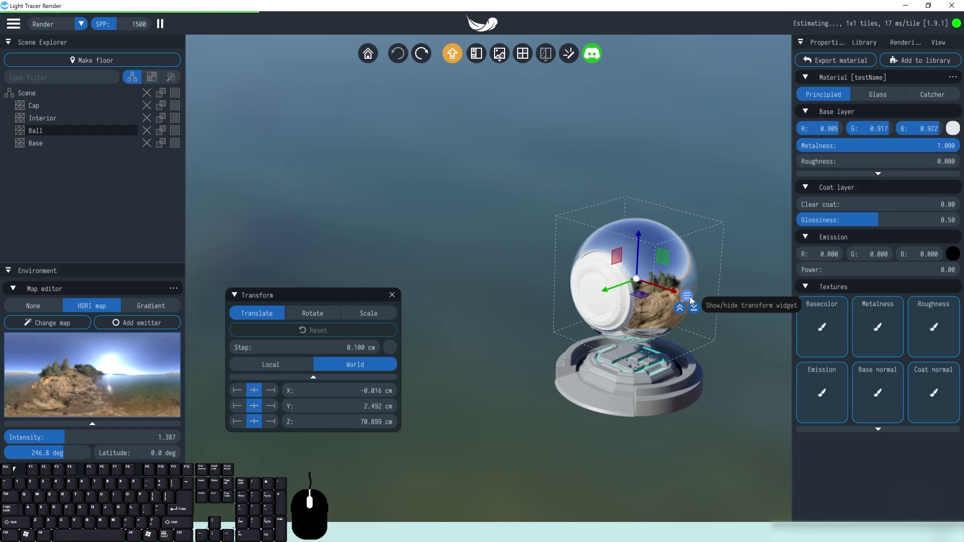
left_click(323, 315)
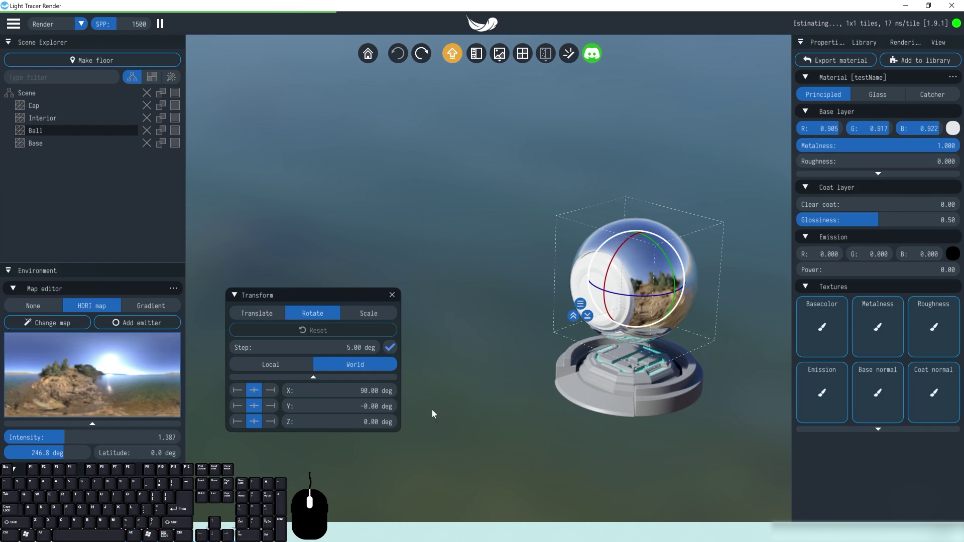
left_click_drag(335, 409, 339, 428)
left_click_drag(342, 389, 343, 391)
right_click(342, 390)
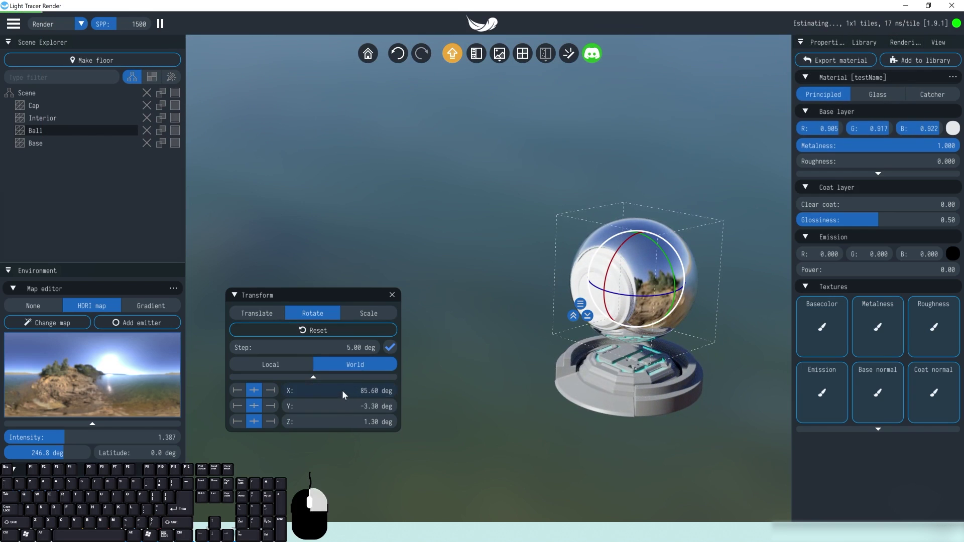
Step: Scale the ball unevenly to X 1.235, Y 1.370 and Z 1.190
left_click(369, 313)
left_click_drag(336, 359, 361, 358)
left_click_drag(343, 374, 359, 388)
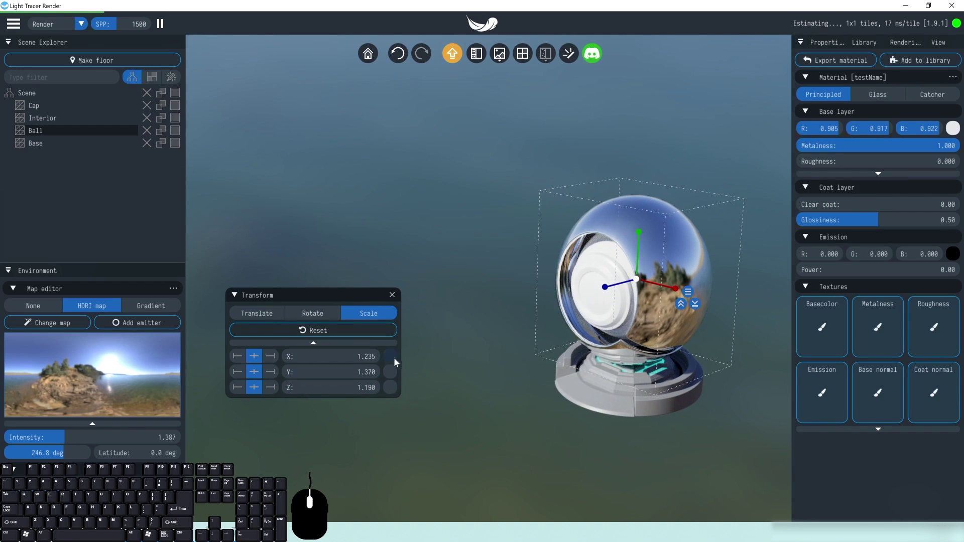
Step: Move the ball off its base in Translate mode, and reset its transformations before closing the transform widget
left_click(313, 313)
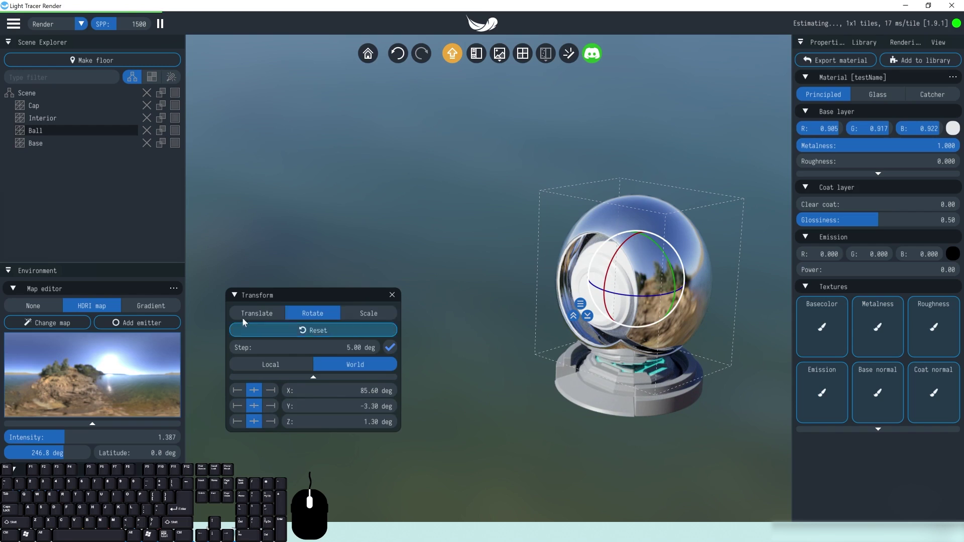
left_click(369, 313)
left_click(313, 313)
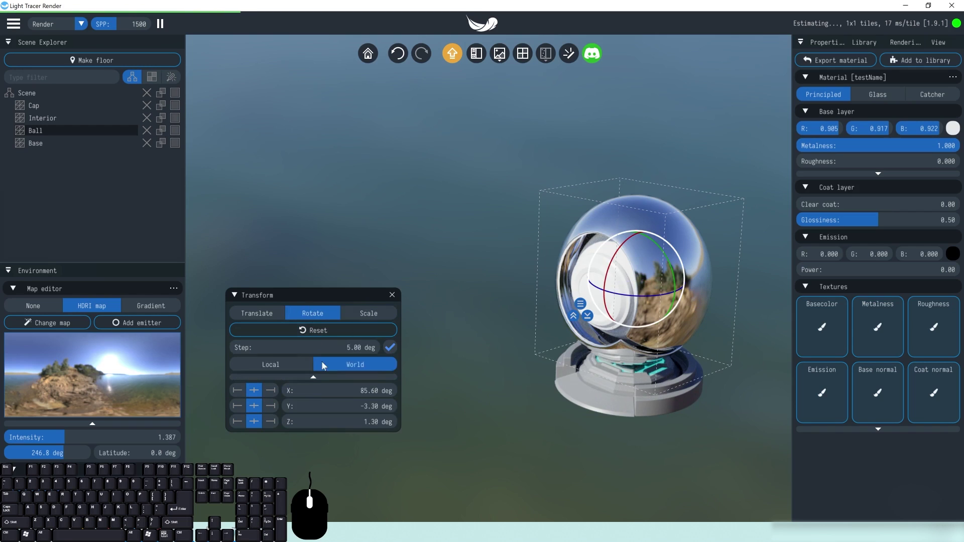
left_click(254, 315)
left_click_drag(639, 245, 481, 239)
left_click(313, 330)
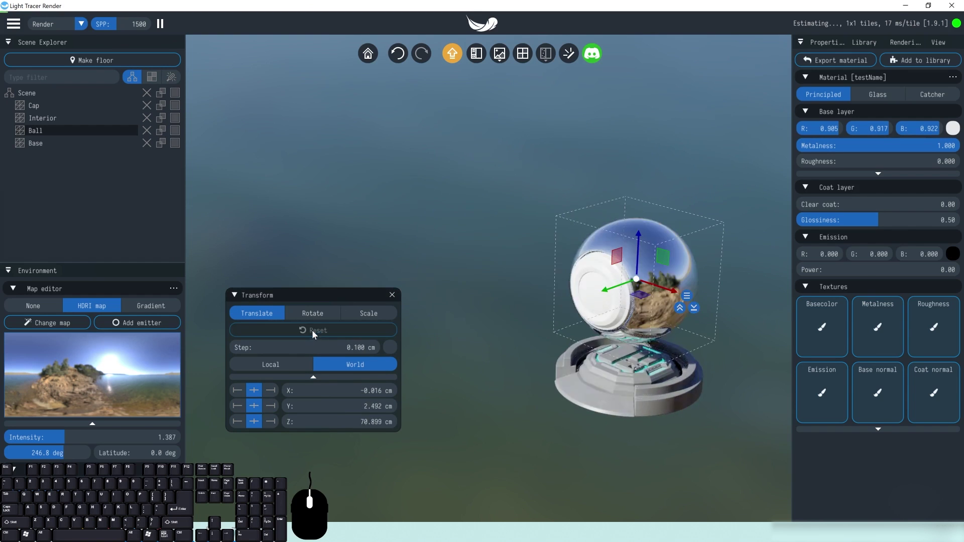
left_click(392, 295)
Step: Select the ball and apply the Matte-26 (Firebrick) plastic from the material library
left_click(602, 334)
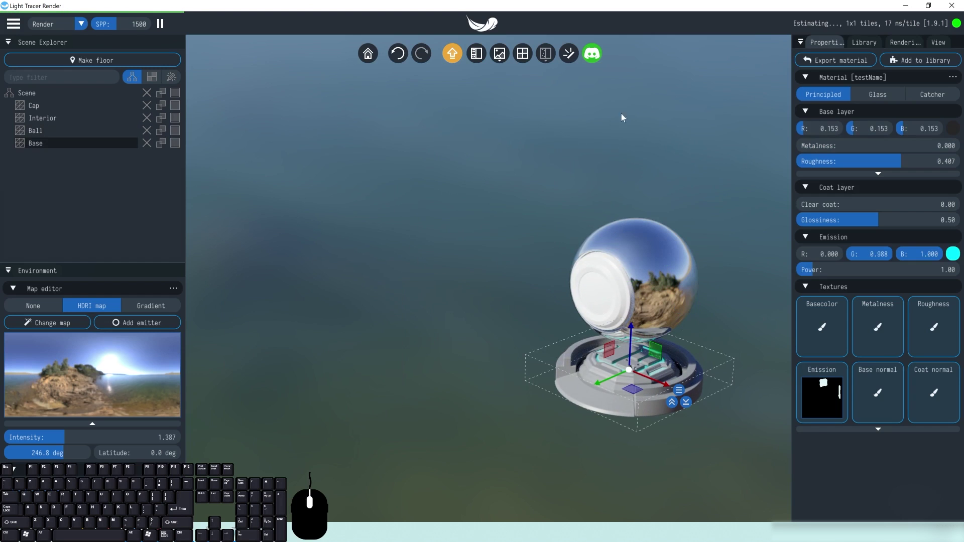
left_click_drag(660, 277, 567, 239)
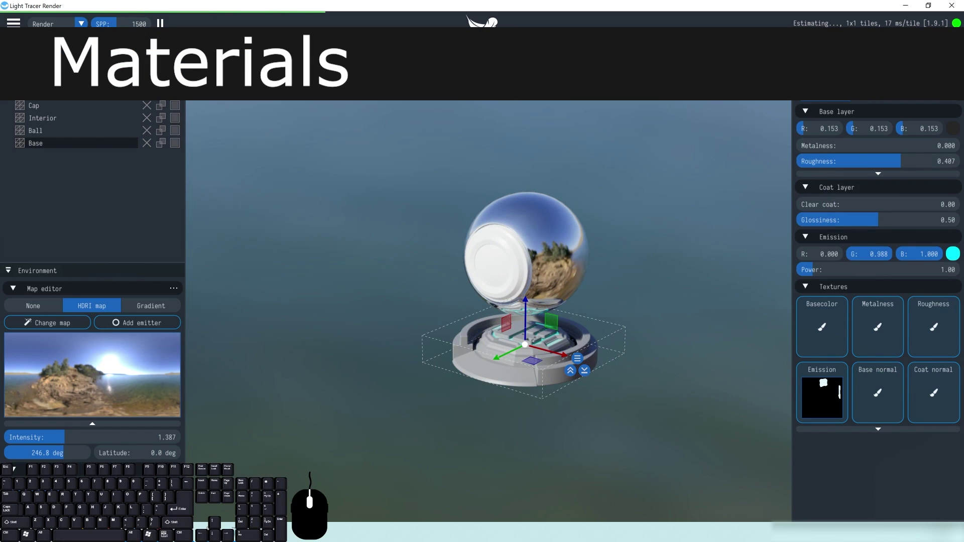
left_click(546, 230)
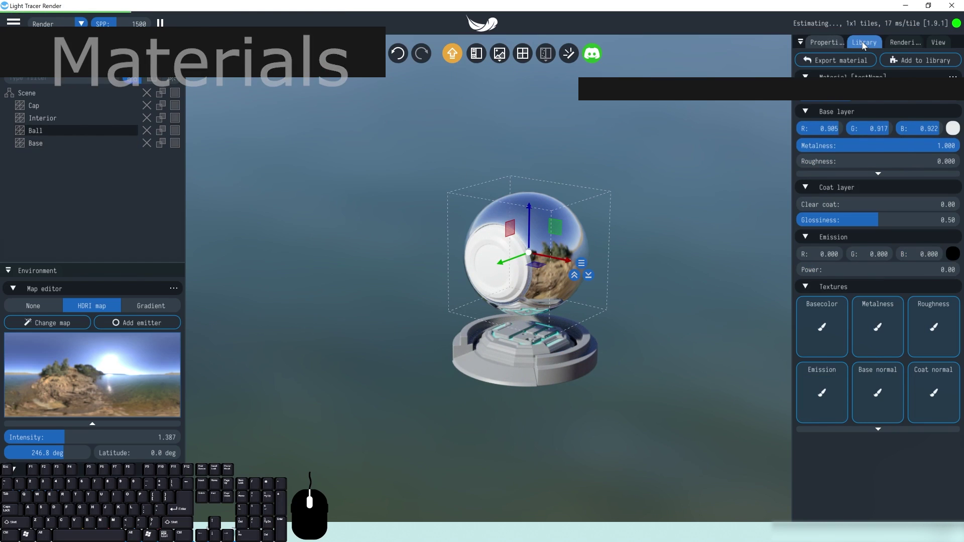
left_click(863, 44)
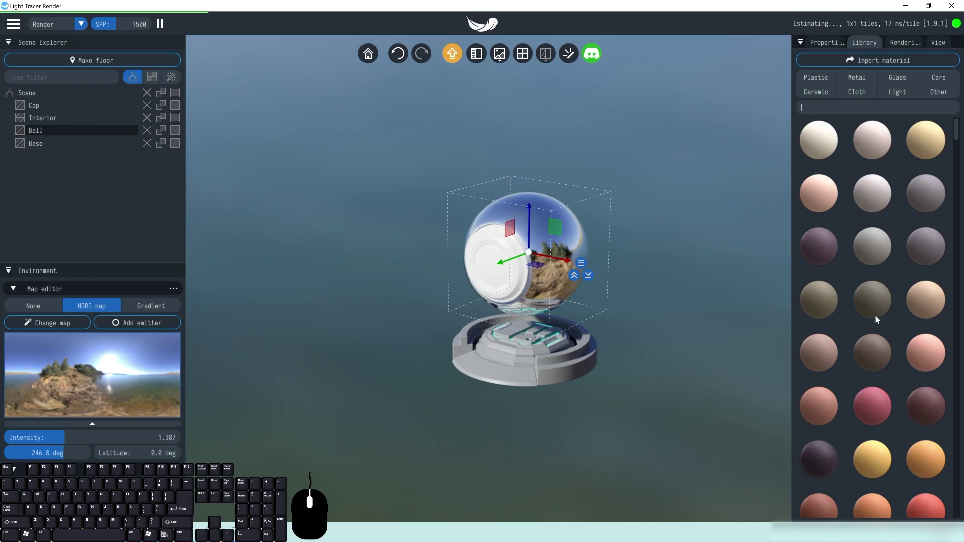
scroll(875, 314, "down", 5)
left_click(875, 312)
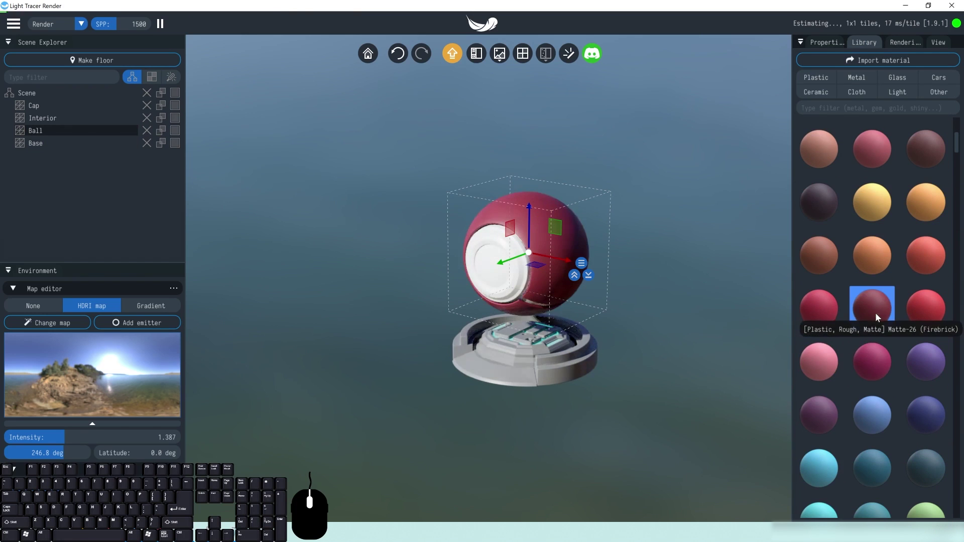
Step: Try a pink matte plastic on the ball, and replace it with Matte-34 (Butterfly Blue)
left_click(819, 362)
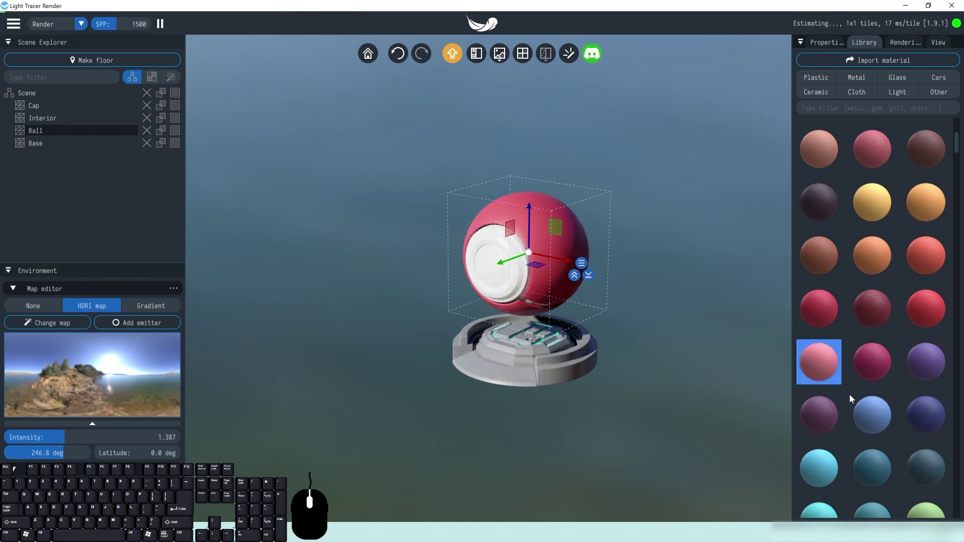
scroll(850, 398, "down", 1)
left_click(812, 411)
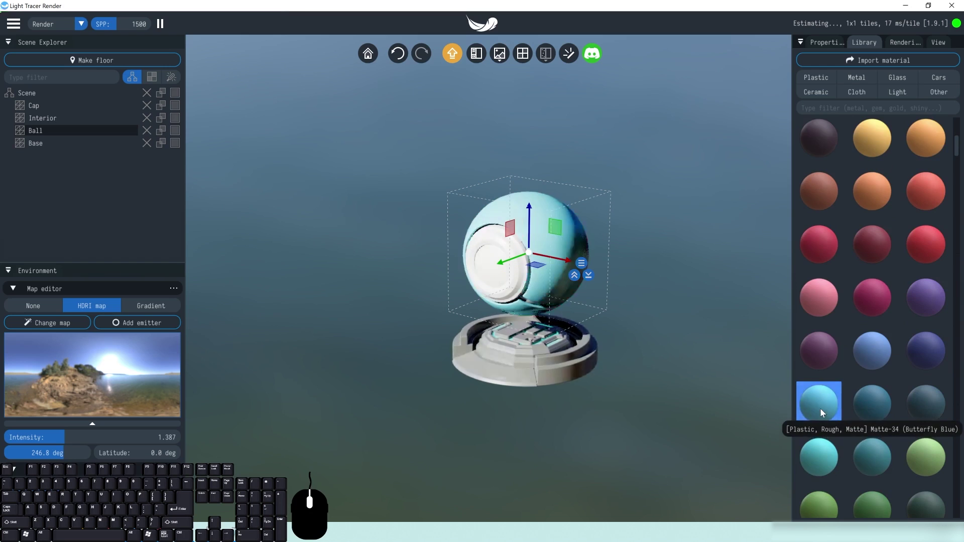
Step: Apply the Copper metal from the material library to the ball, and undo the ball's accidental shift
left_click(851, 79)
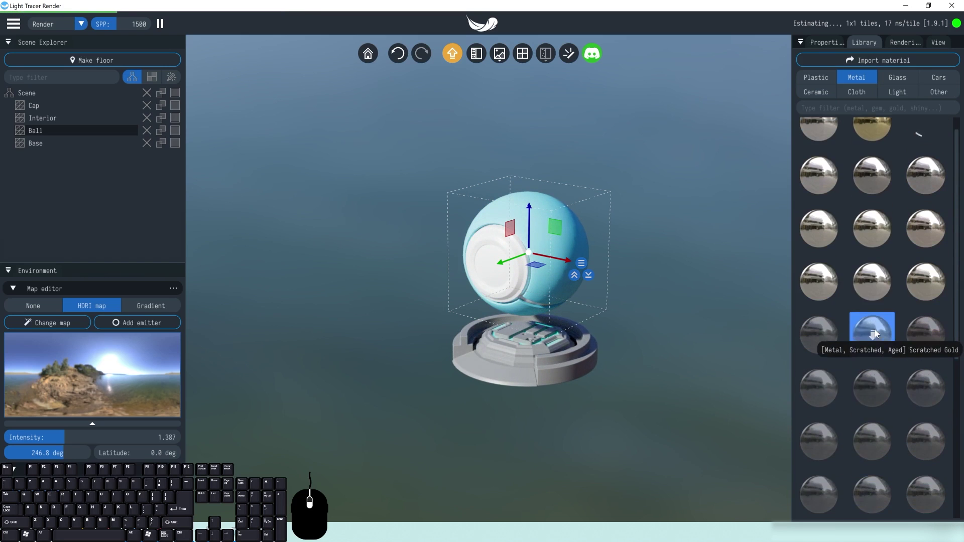
left_click(926, 140)
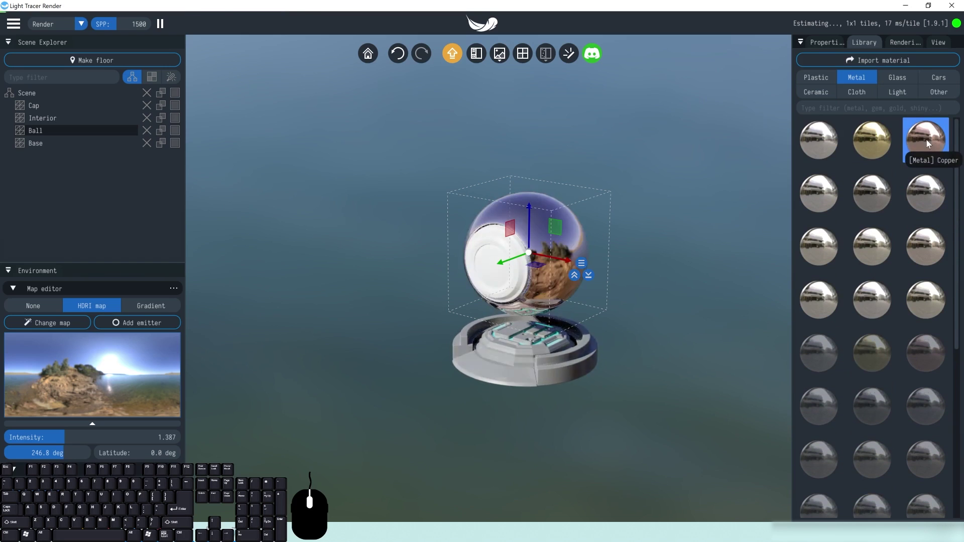
left_click_drag(554, 259, 532, 258)
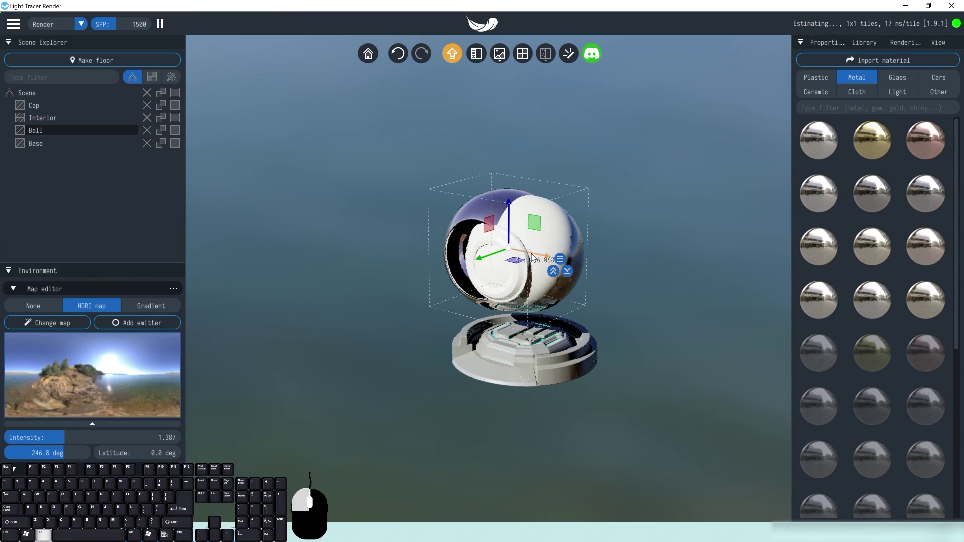
key("ctrl+z")
scroll(548, 274, "up", 5)
left_click_drag(604, 200, 546, 178)
Step: Replace the ball's material with the Brushed Copper metal from the library
scroll(896, 375, "down", 2)
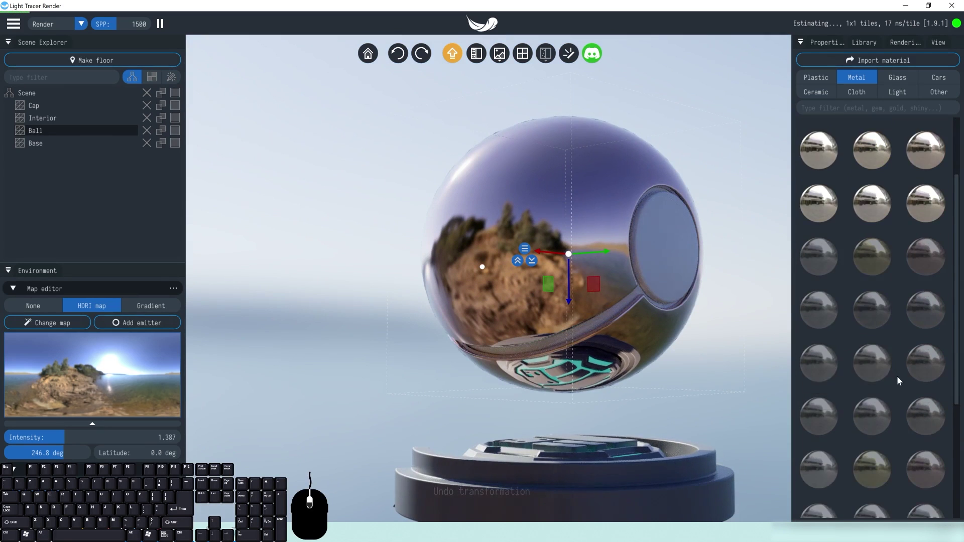
scroll(896, 375, "down", 3)
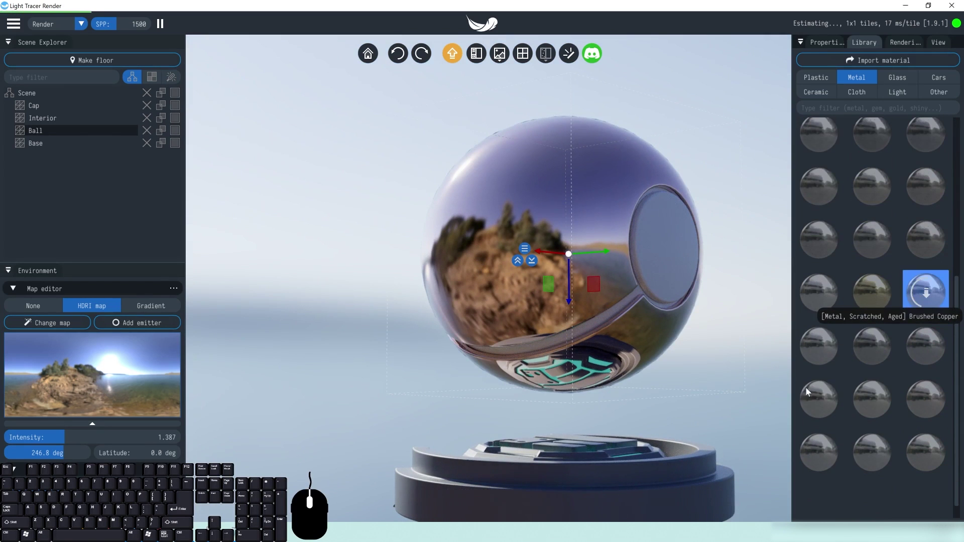
left_click_drag(556, 234, 537, 264)
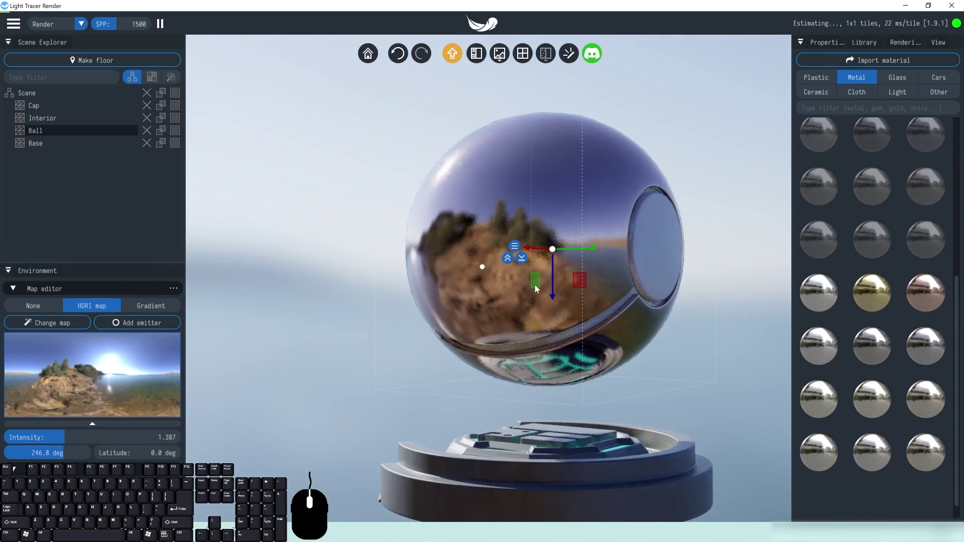
scroll(537, 264, "up", 3)
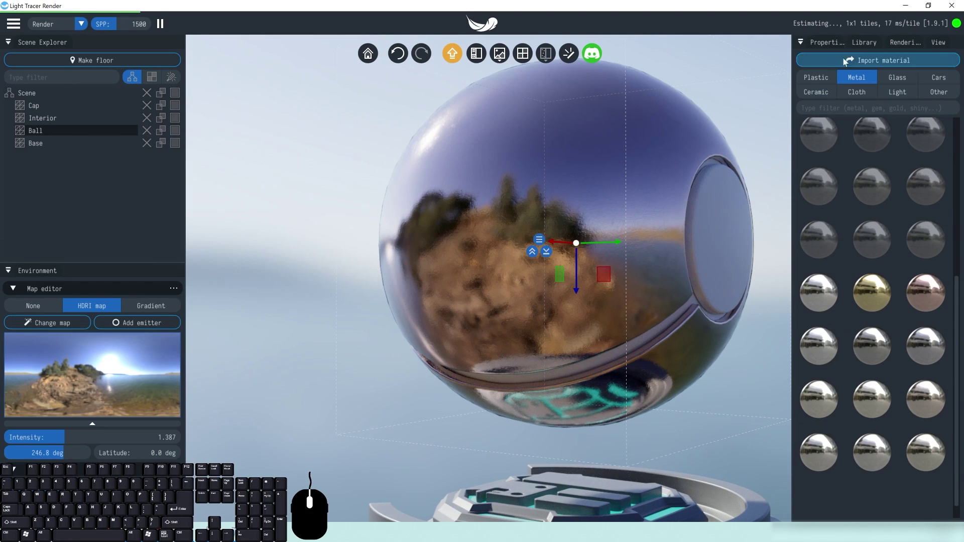
Step: Show Brushed Copper's extra base layer properties and set metalness to 0, reflectivity to 0.22, fabric sheen to 4.34 and transparency to 0.22
left_click(821, 44)
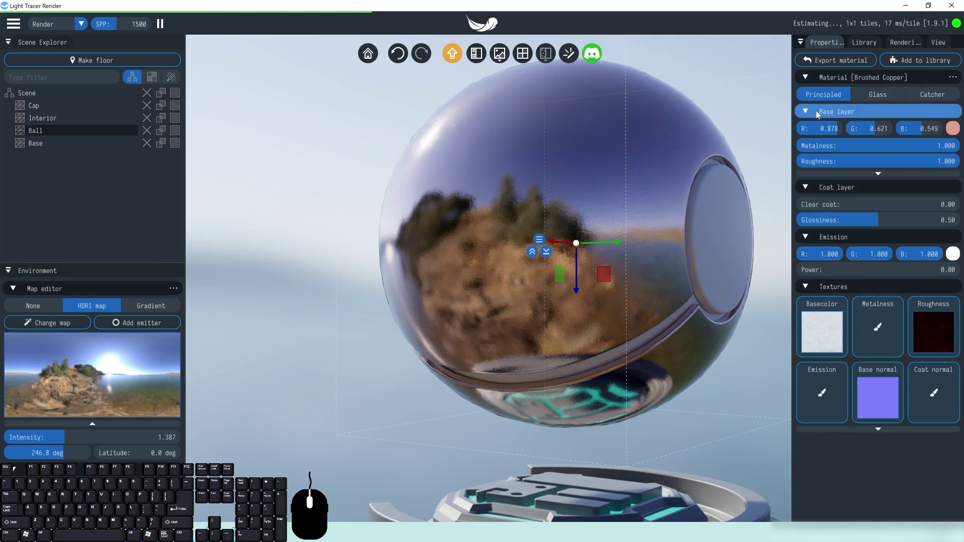
left_click(878, 174)
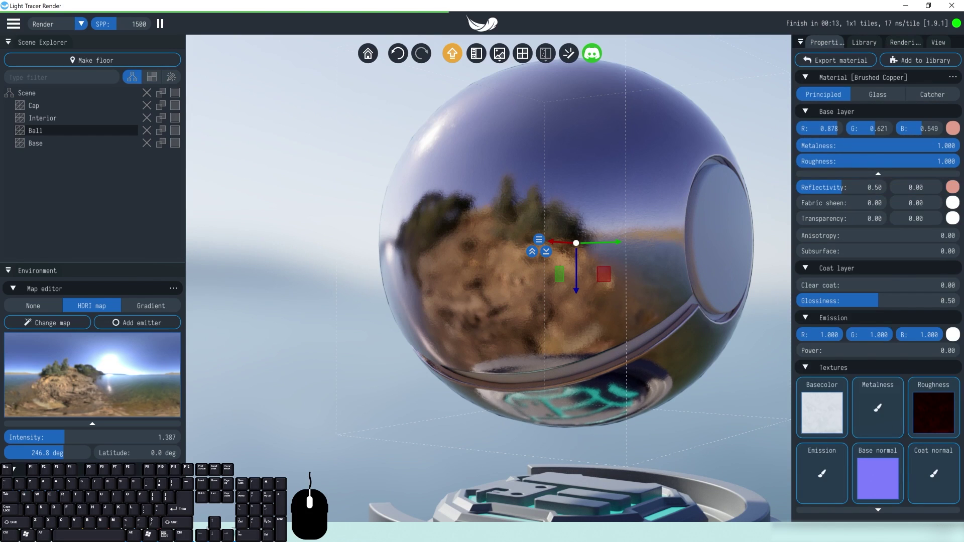
left_click_drag(800, 186, 827, 221)
left_click_drag(934, 143, 798, 146)
left_click_drag(828, 219, 816, 185)
double_click(816, 187)
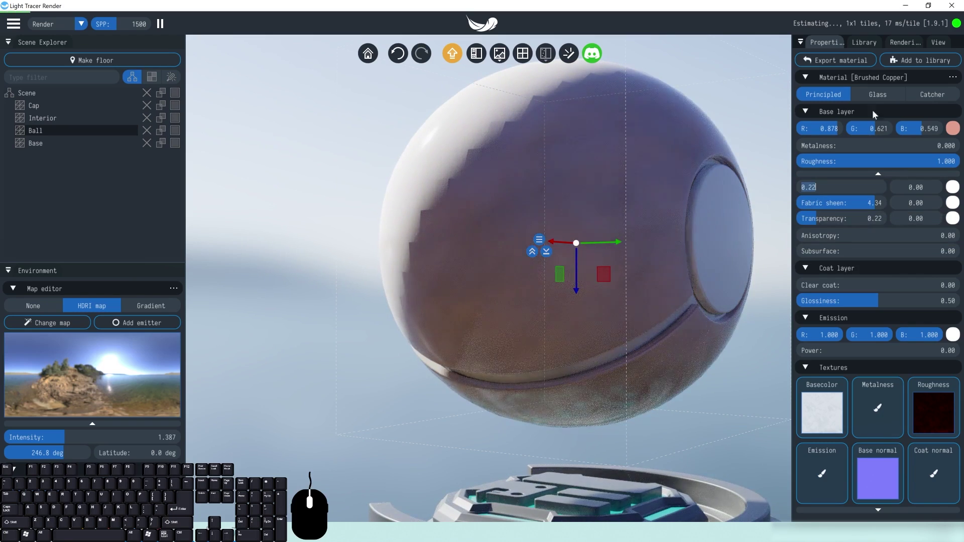
Step: Set the ball material's metalness to 1.000, and compare anisotropy at 0 and 1.00, leaving it at 1.00
left_click_drag(813, 144, 961, 161)
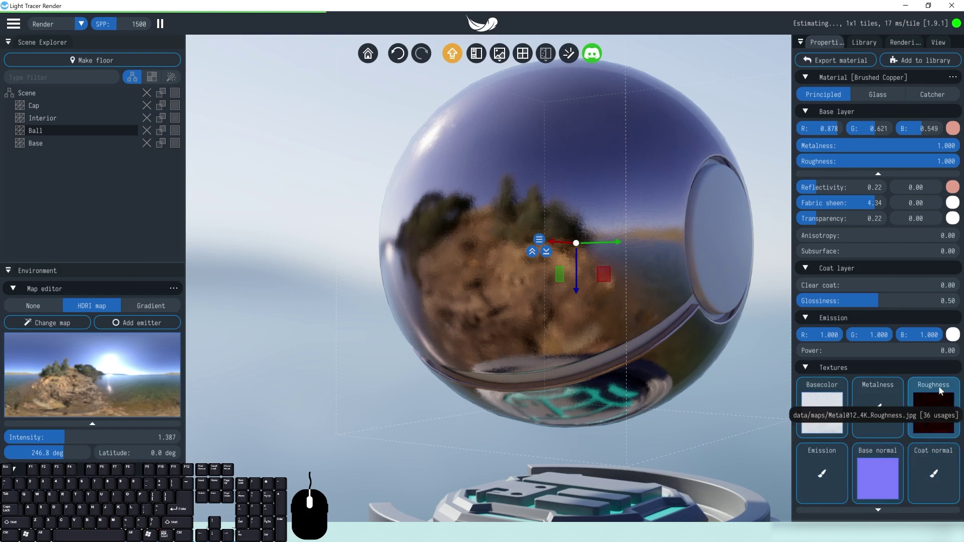
mouse_move(844, 236)
left_mouse_down()
mouse_move(956, 236)
mouse_move(774, 226)
mouse_move(959, 228)
left_mouse_up()
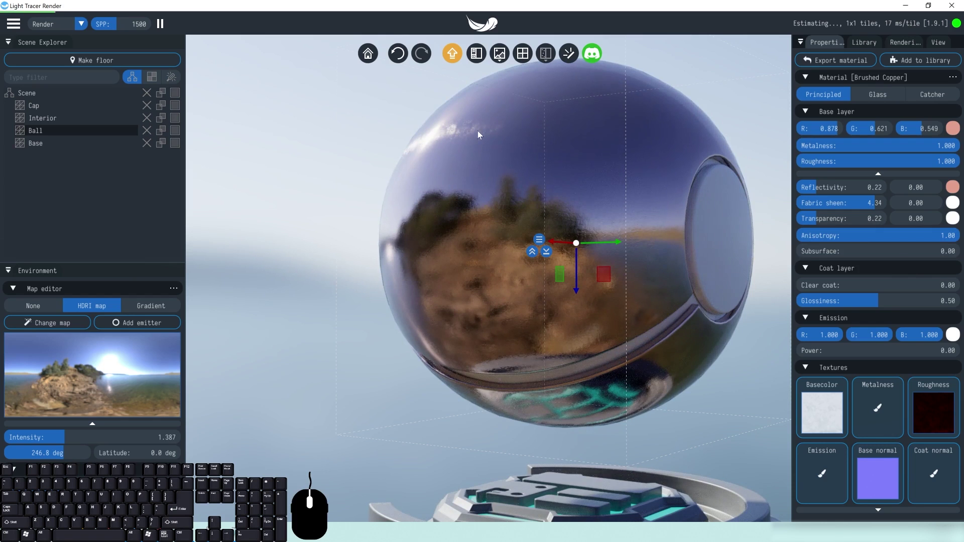
left_click_drag(859, 237, 788, 233)
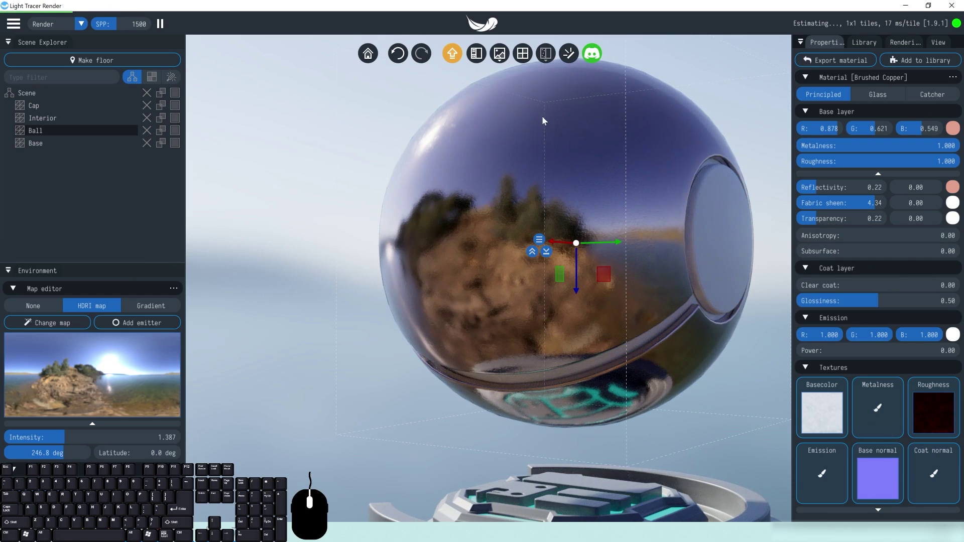
left_click_drag(877, 238, 958, 236)
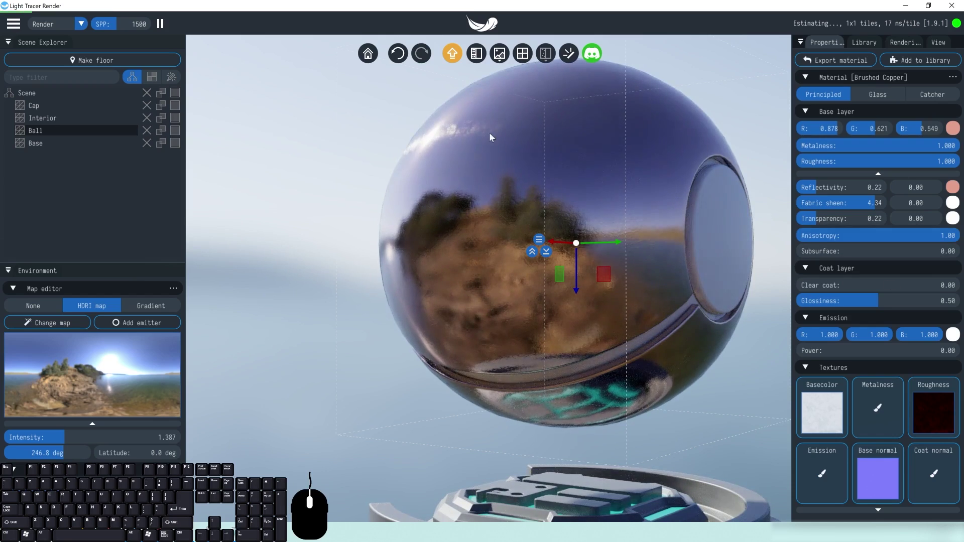
left_click_drag(471, 145, 413, 149, "alt")
scroll(503, 185, "down", 3)
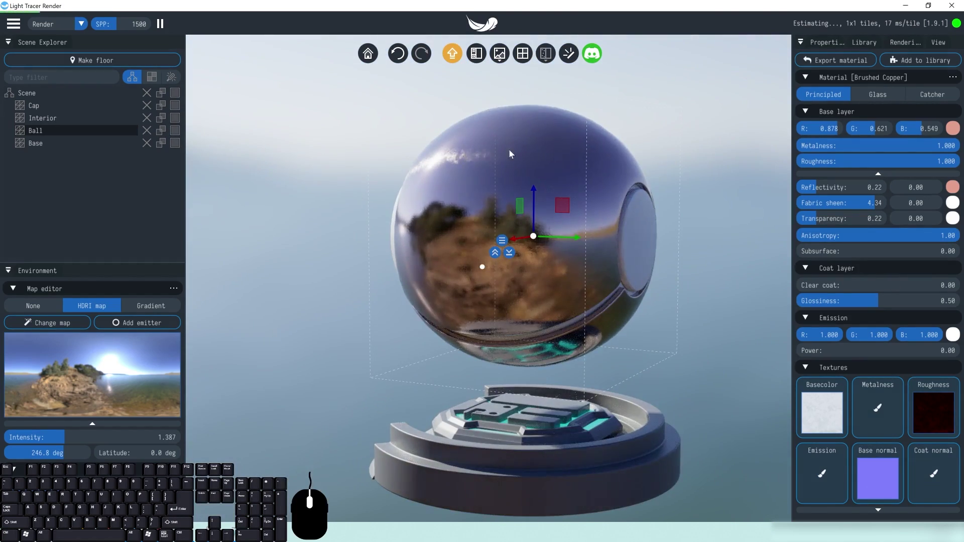
Step: Set the ball material's subsurface to 0.75 and its metalness to 0
left_click_drag(838, 251, 918, 253)
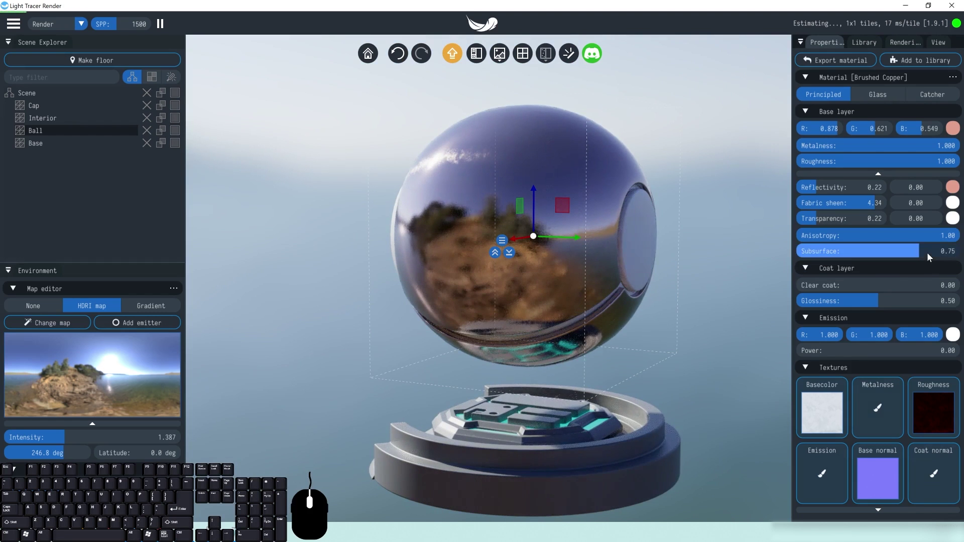
left_click_drag(833, 146, 645, 144)
left_click_drag(528, 215, 635, 243, "alt")
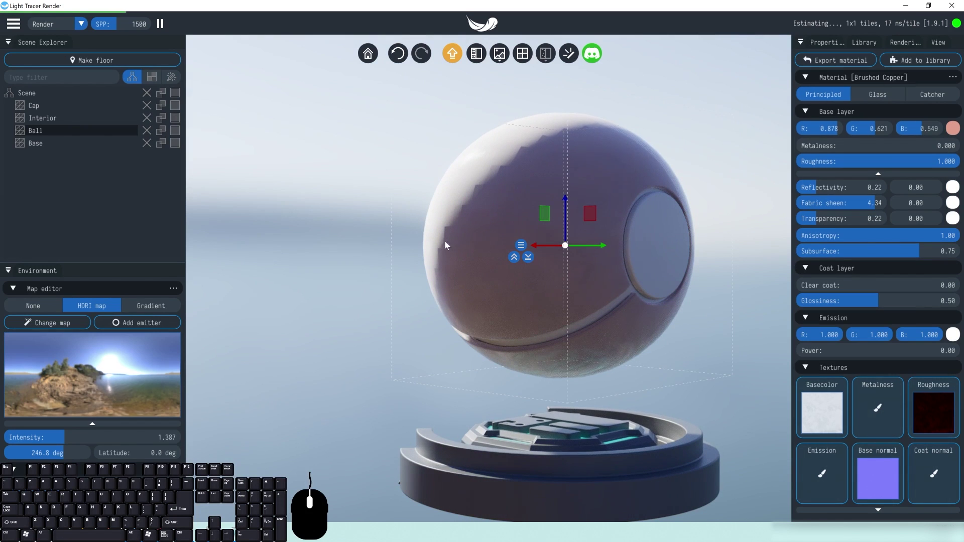
Step: Detach the base normal map from the ball's material, and undo the accidental move of the ball
left_click(878, 474)
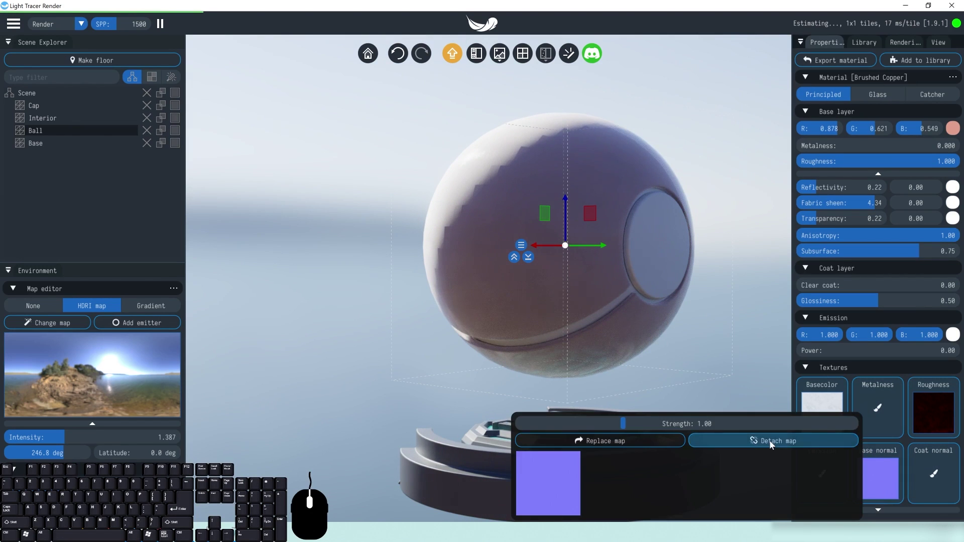
left_click(769, 445)
left_click_drag(567, 244, 558, 235, "alt")
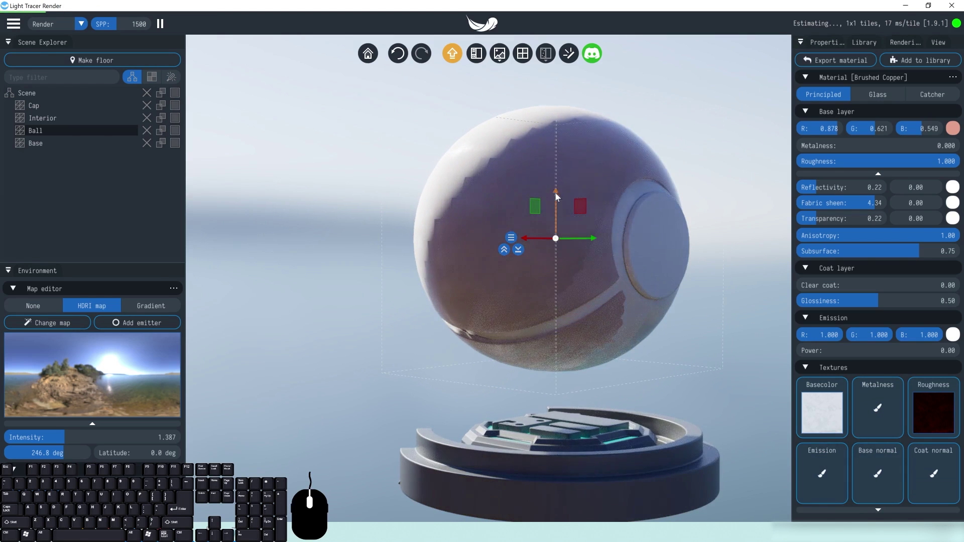
key("ctrl+z")
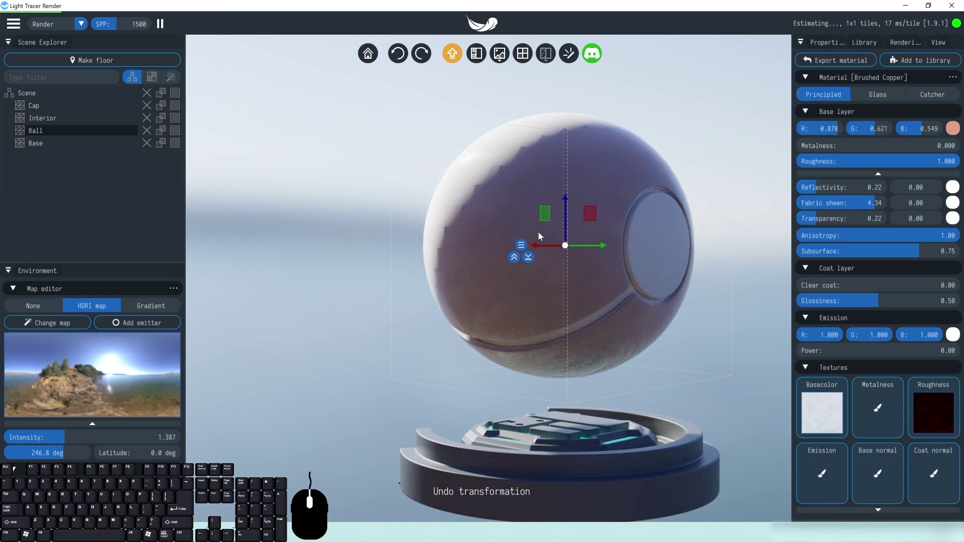
left_click_drag(504, 183, 532, 211, "alt")
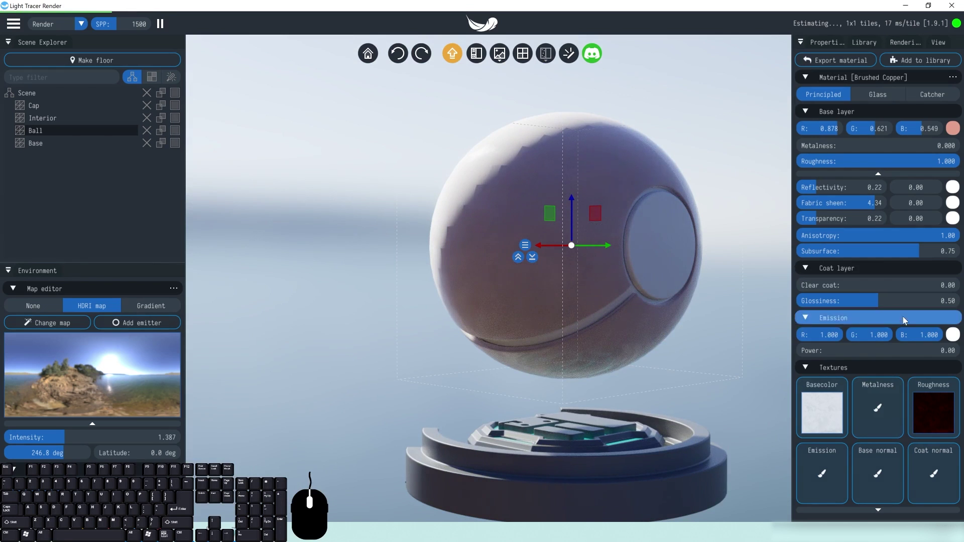
Step: Return the emission power to 0, and assign the black map with white patches as the ball's emission texture
left_click_drag(818, 353, 790, 382)
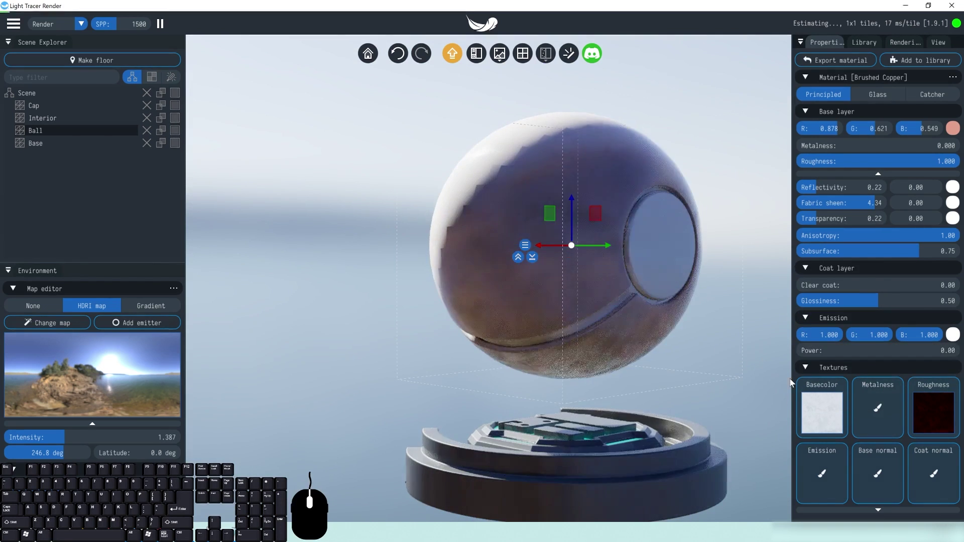
left_click(823, 473)
left_click(496, 480)
left_click_drag(607, 246, 553, 221, "alt")
right_click_drag(553, 222, 571, 346, "alt")
left_click_drag(571, 346, 579, 311, "alt")
left_click_drag(542, 261, 530, 391, "alt")
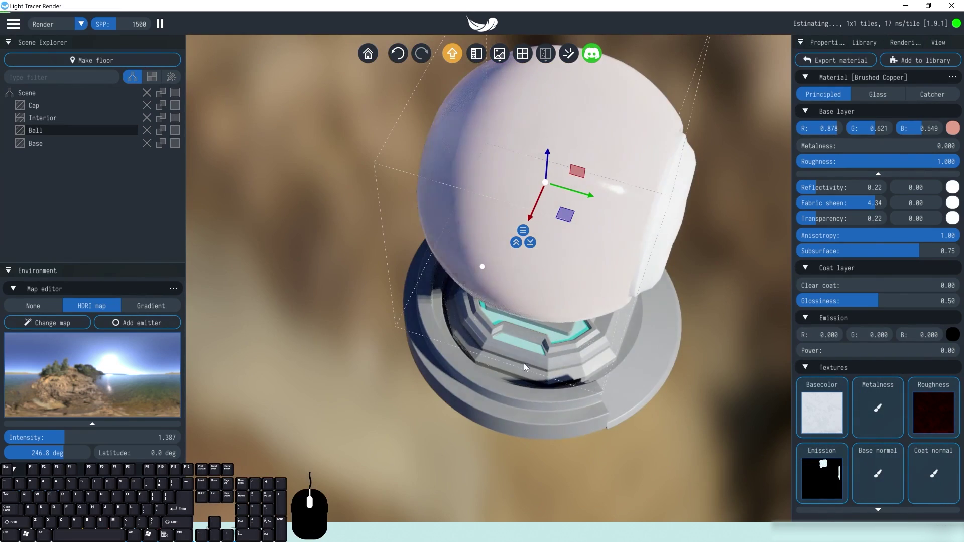
left_click_drag(607, 371, 460, 230, "alt")
left_click_drag(674, 254, 537, 272, "alt")
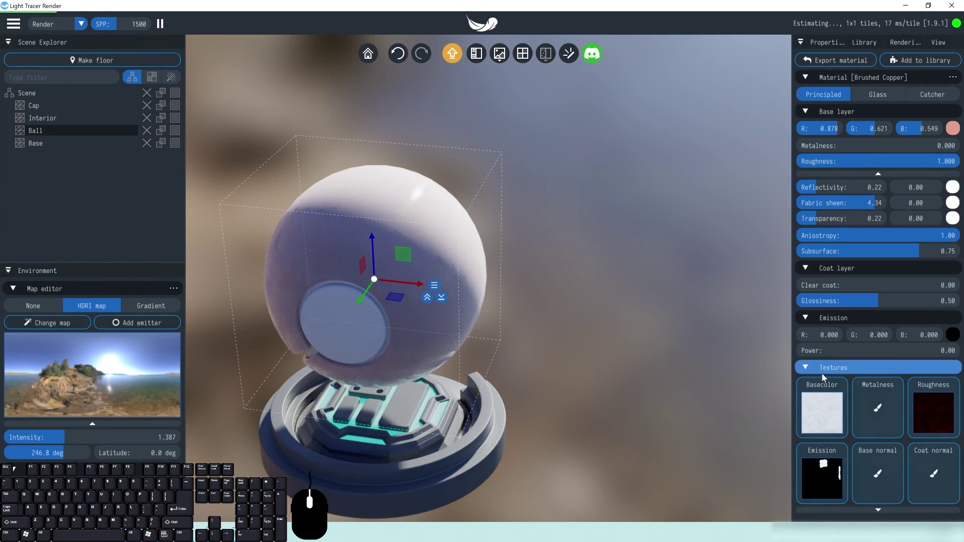
Step: Collapse the textures, emission and coat layer properties, and hide the extra base layer settings
left_click(805, 368)
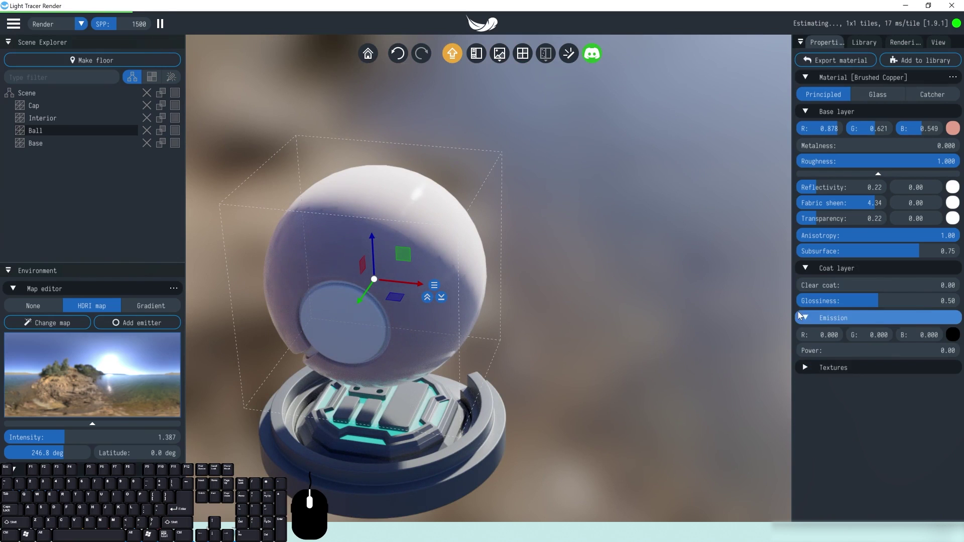
left_click(806, 318)
left_click(806, 268)
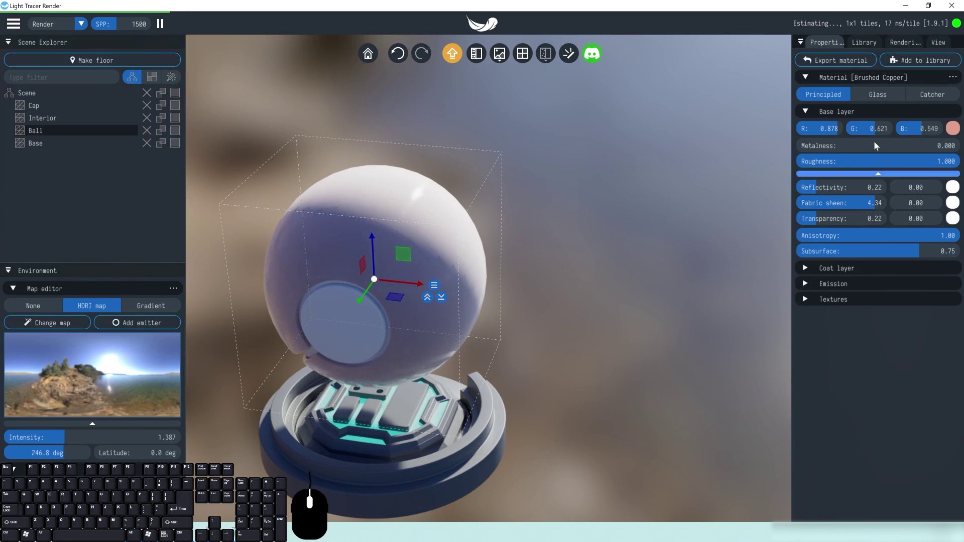
left_click(871, 174)
left_click_drag(490, 317, 598, 275)
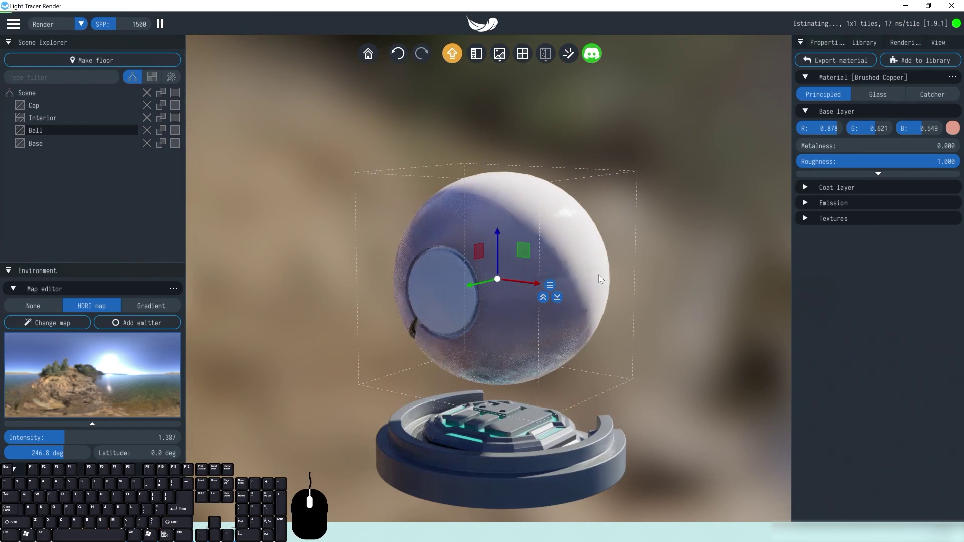
Step: Change the ball's material type to Glass, and replace it with the red glass from the material library
left_click(888, 92)
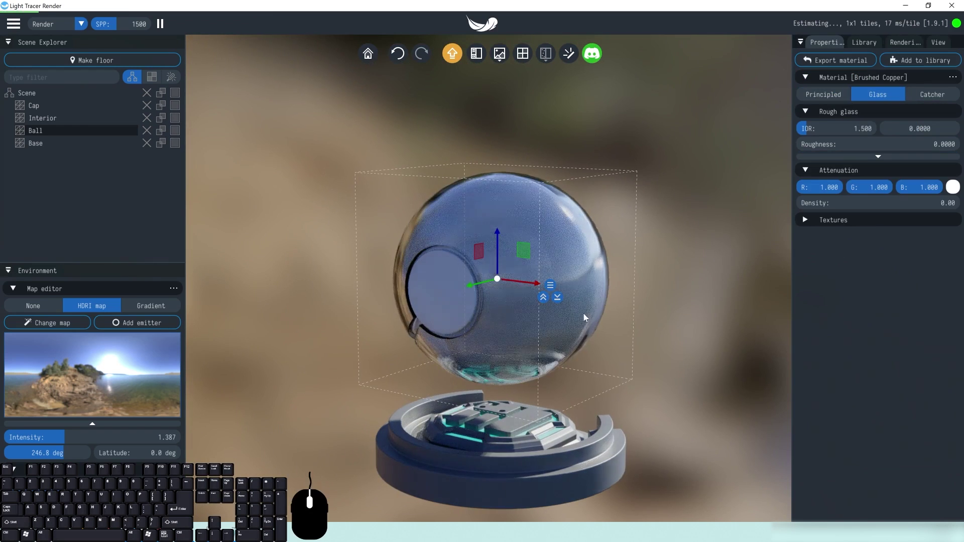
left_click_drag(583, 318, 616, 335)
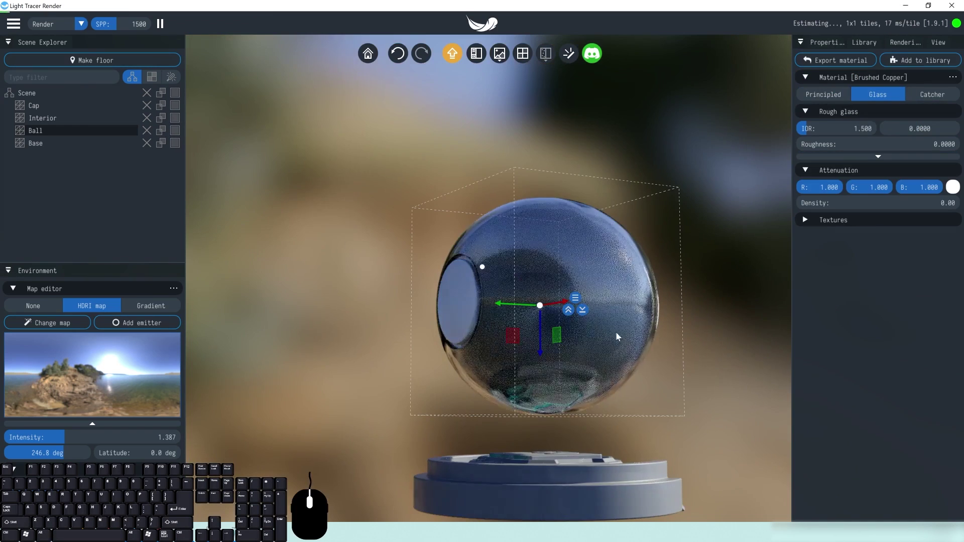
left_click(864, 42)
left_click(897, 76)
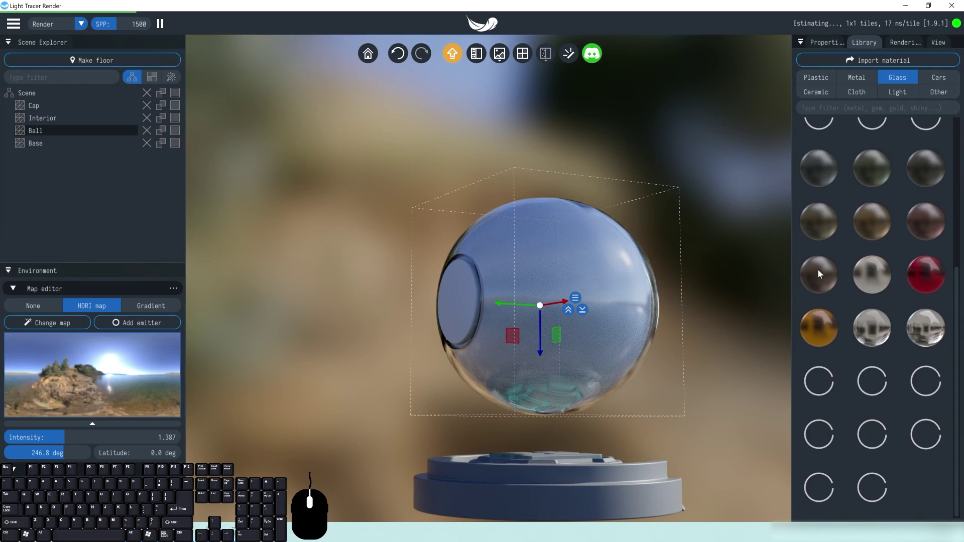
left_click(910, 276)
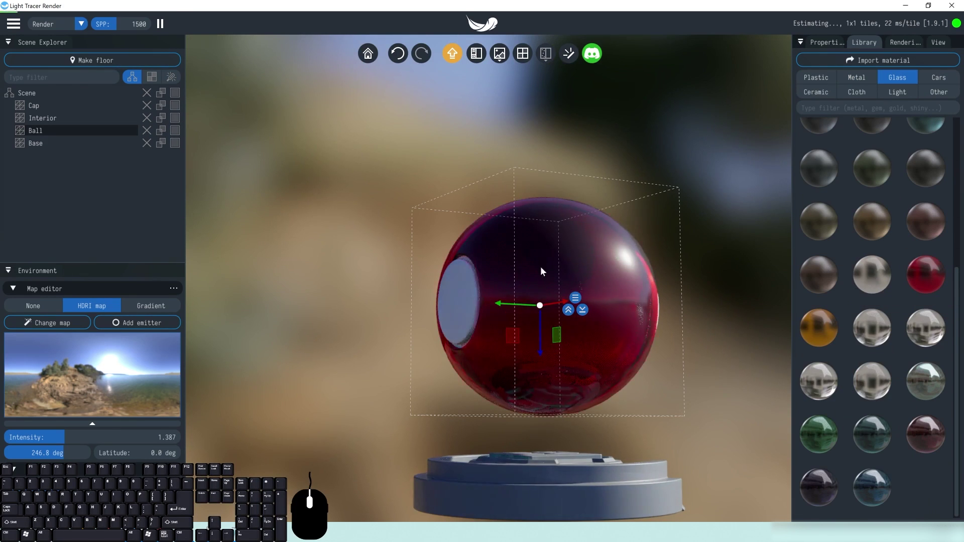
Step: Apply the green Emerald glass from the library to the ball, and open its material properties
left_click_drag(541, 267, 539, 250)
left_click(823, 435)
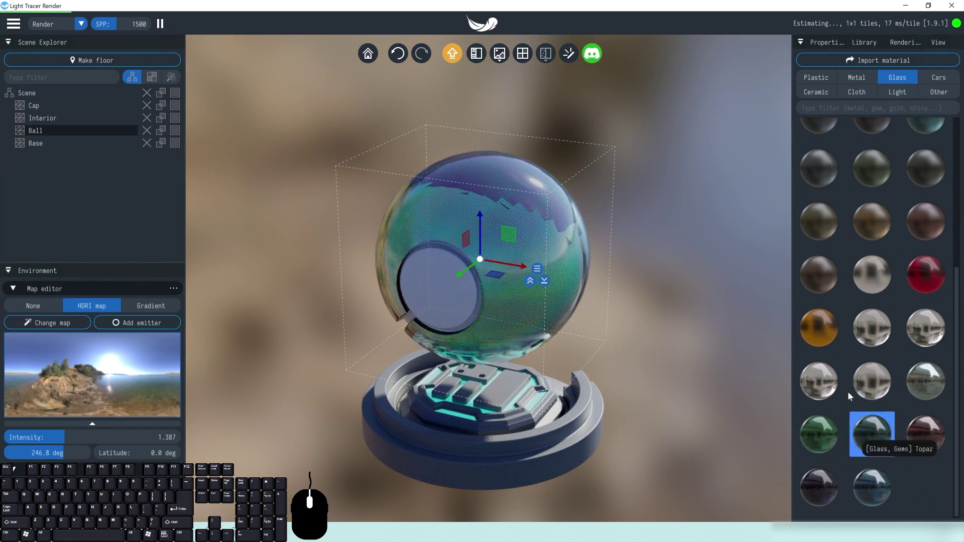
left_click(827, 42)
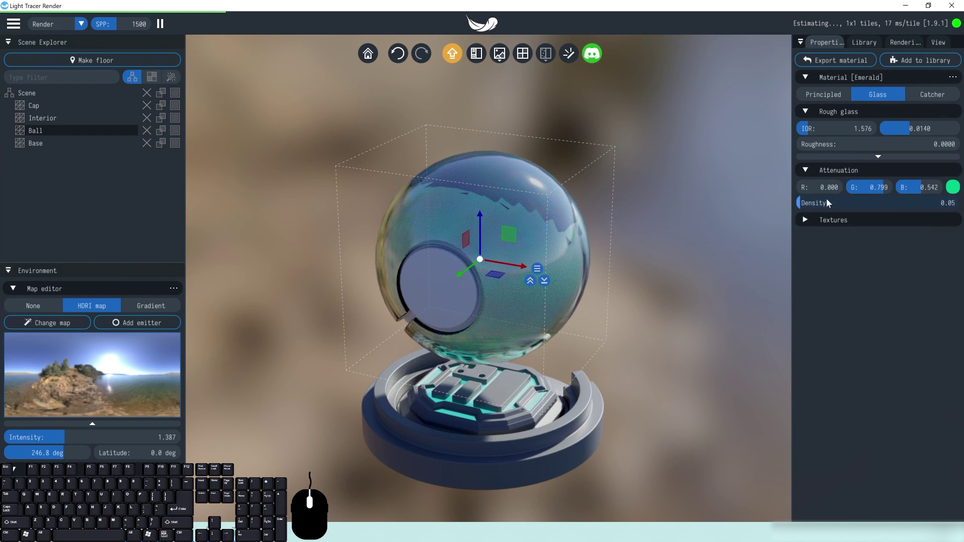
Step: Set the ball's attenuation density to 0.23, and expand its texture slots and the extra rough glass settings
left_click_drag(826, 201, 806, 206)
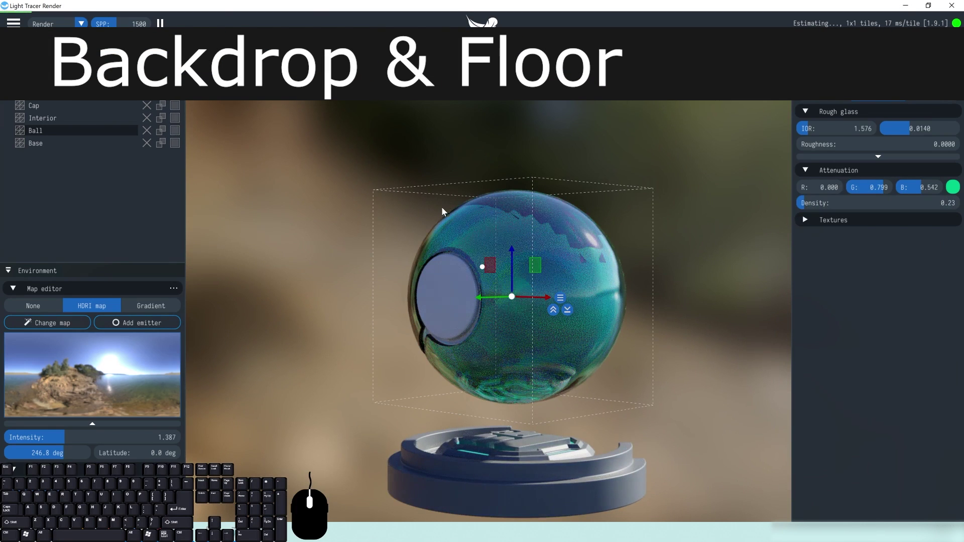
left_click(824, 222)
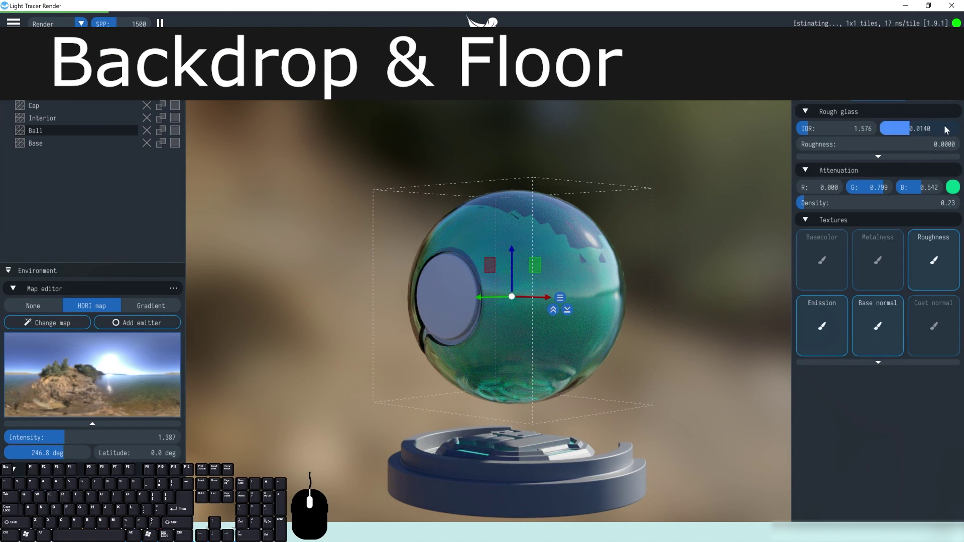
left_click(891, 158)
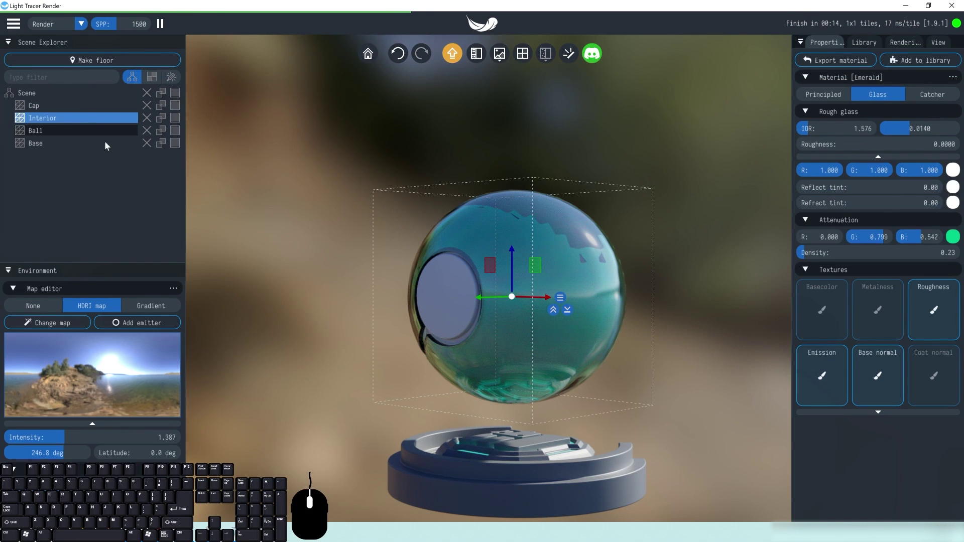
Step: Add a bent floor to the scene as a backdrop behind and under the model
left_click(84, 61)
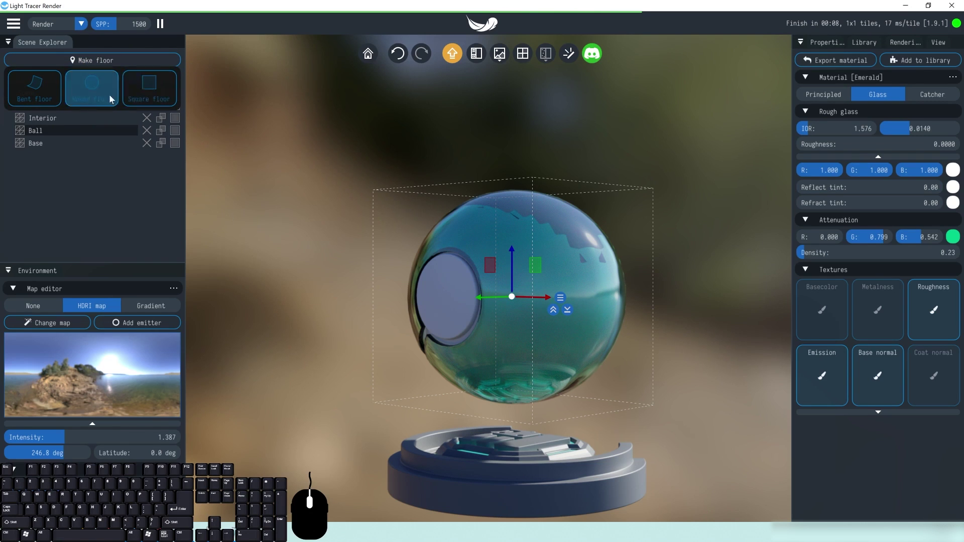
left_click(43, 99)
scroll(525, 261, "down", 6)
left_click_drag(650, 198, 566, 217, "alt")
scroll(582, 233, "down", 5)
left_click_drag(499, 223, 575, 252, "alt")
scroll(652, 226, "up", 3)
left_click_drag(670, 205, 621, 203, "alt")
scroll(637, 236, "up", 5)
left_click_drag(662, 236, 622, 152, "alt")
scroll(598, 211, "down", 3)
Step: Select the bent floor and apply the Fabric-11 (Sandstone) cloth material from the library to it
left_click(623, 152)
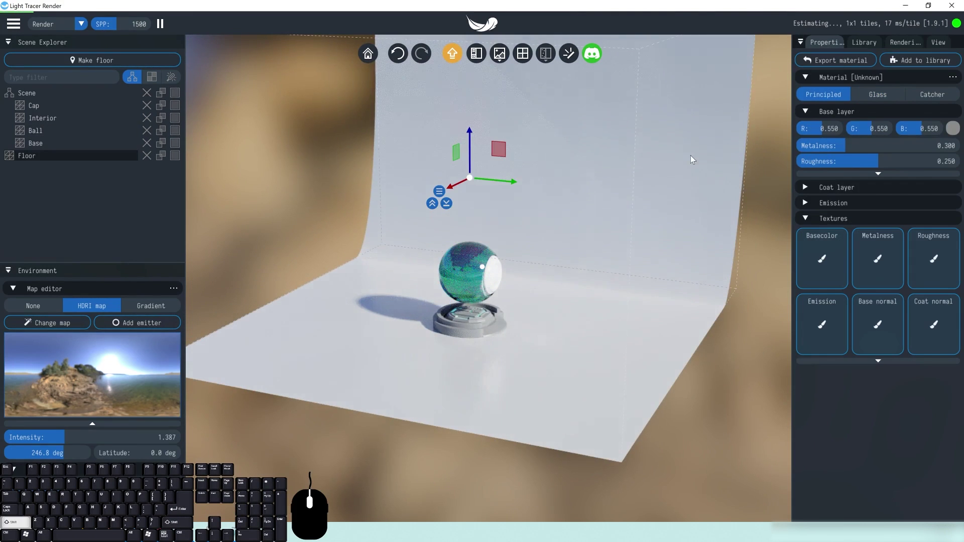
left_click_drag(690, 155, 697, 164, "alt")
left_click(865, 43)
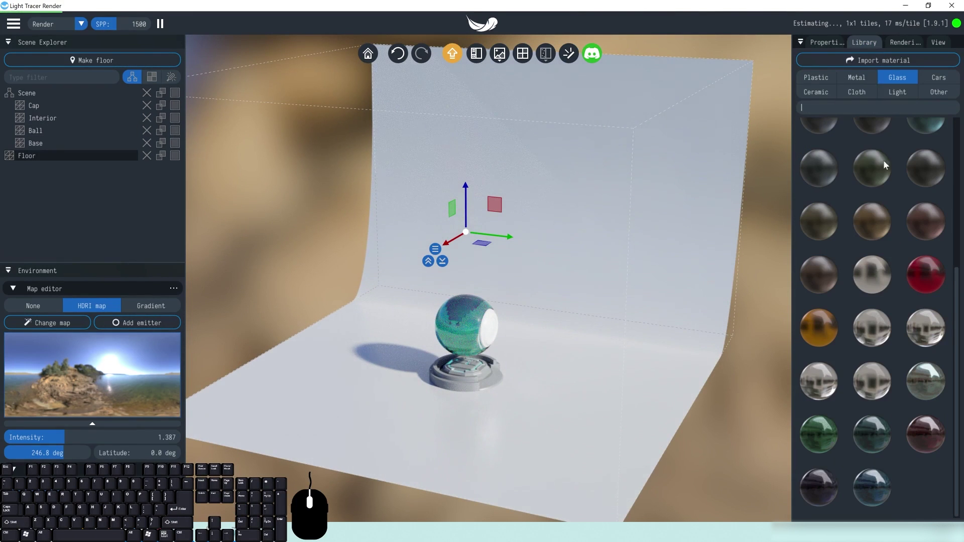
left_click(814, 76)
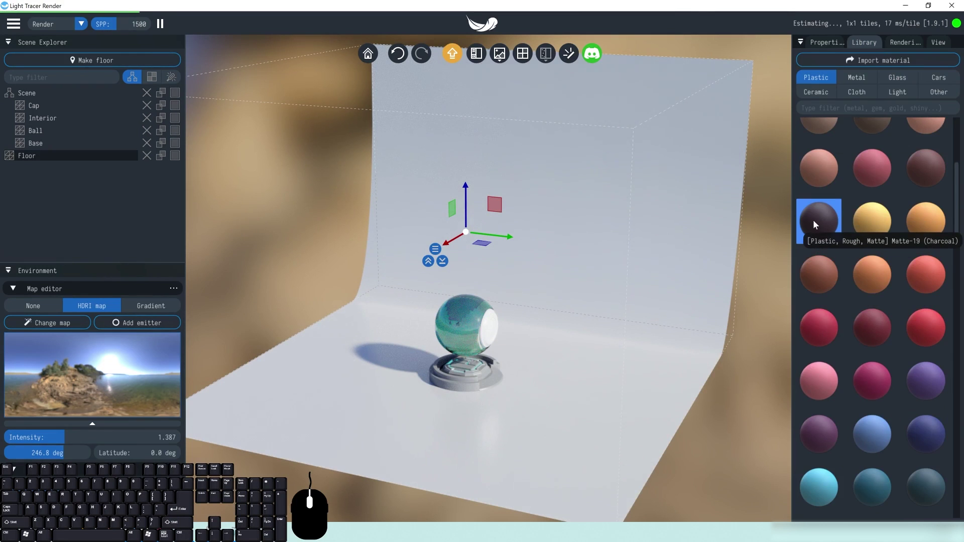
left_click(848, 92)
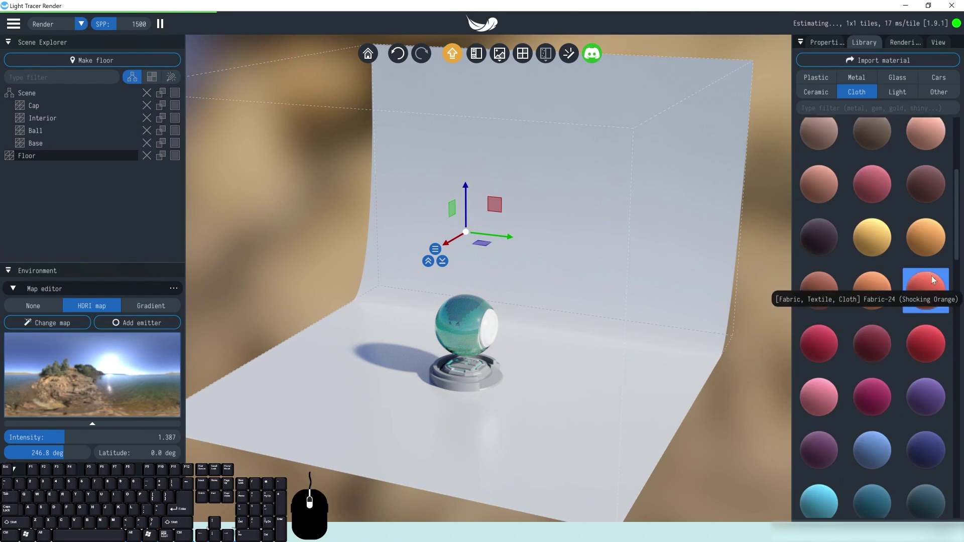
left_click_drag(872, 170, 694, 269)
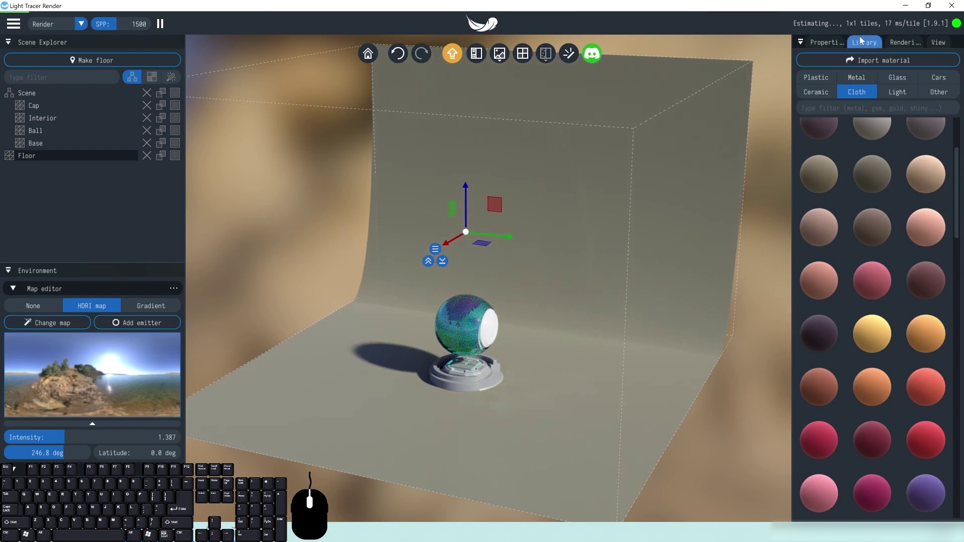
Step: Expand the floor material's coat layer and emission settings, and set its base color to white (#FFFFFF)
left_click(827, 43)
left_click(834, 188)
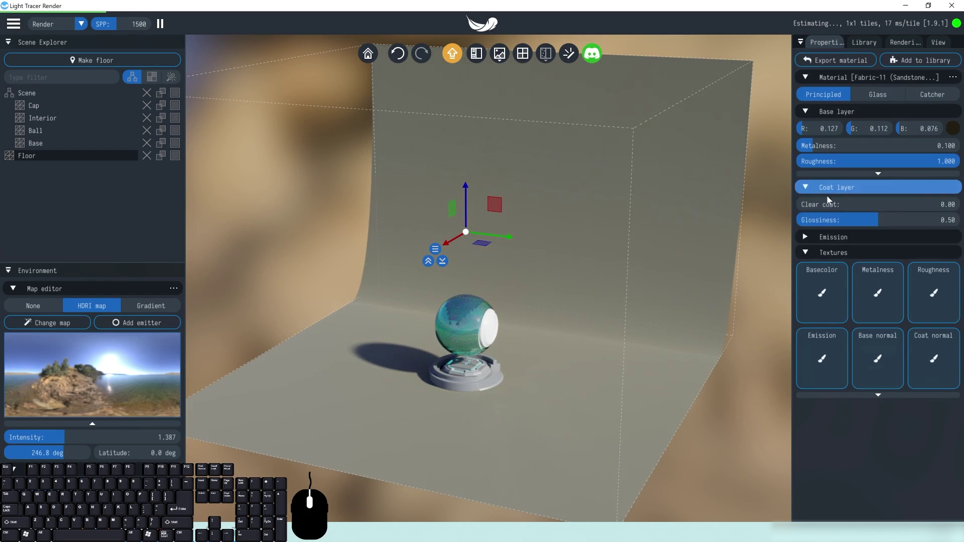
left_click(828, 242)
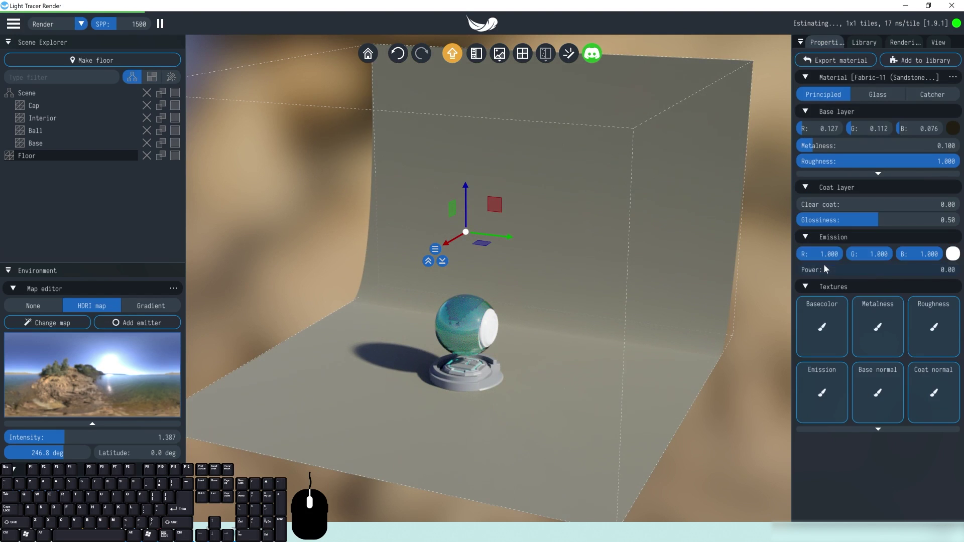
left_click(952, 131)
left_click_drag(869, 211, 818, 142)
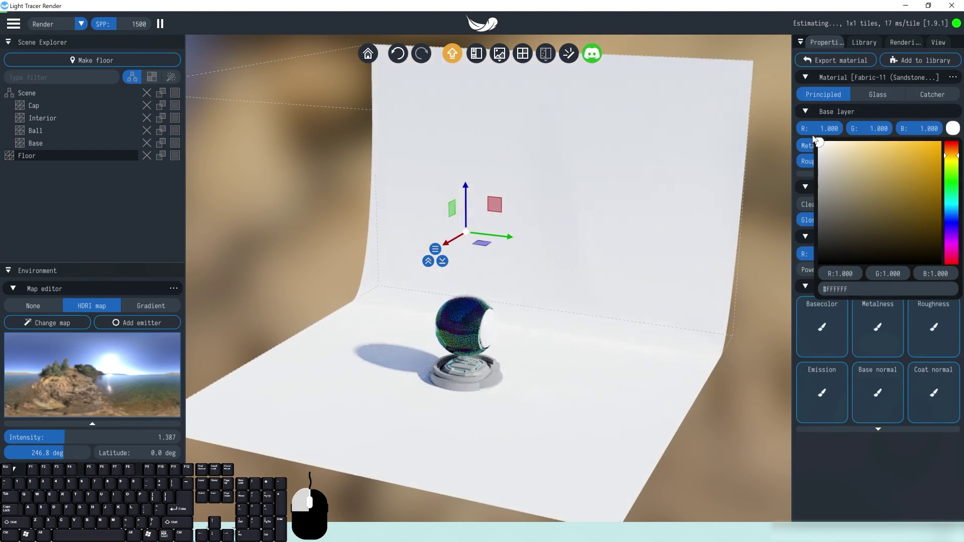
Step: View the model on the white backdrop from several angles, and hide and restore the interface panels
scroll(549, 323, "up", 5)
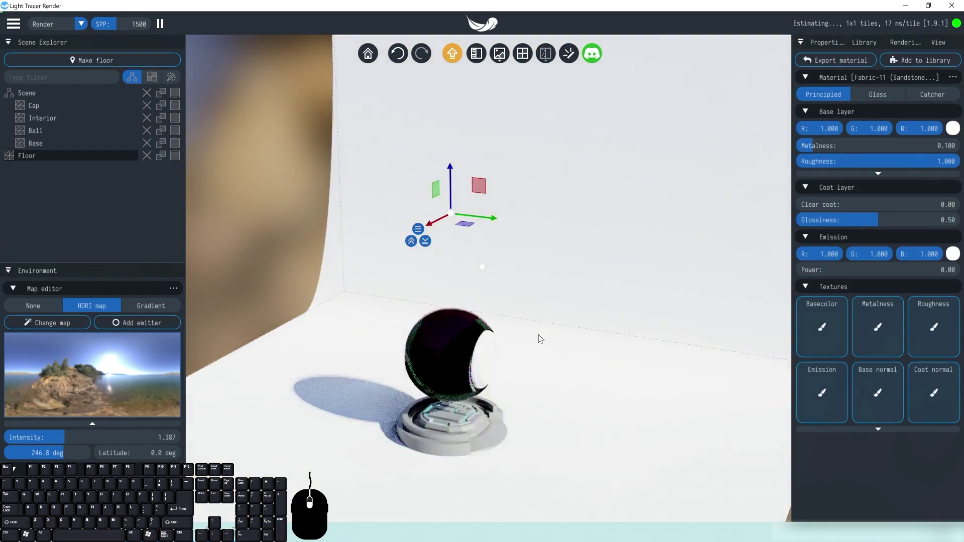
left_click_drag(612, 323, 602, 286)
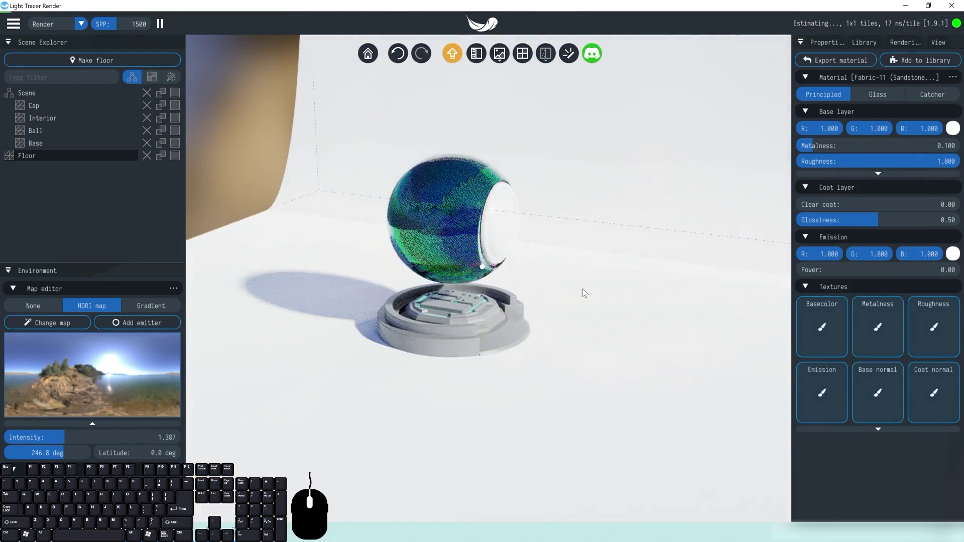
left_click_drag(507, 176, 725, 280)
left_click_drag(606, 185, 663, 150)
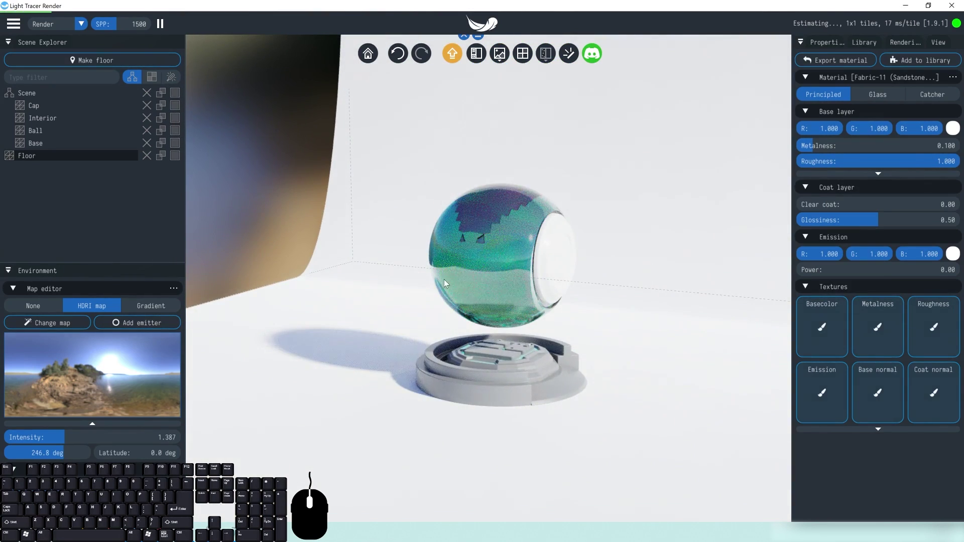
scroll(514, 299, "down", 3)
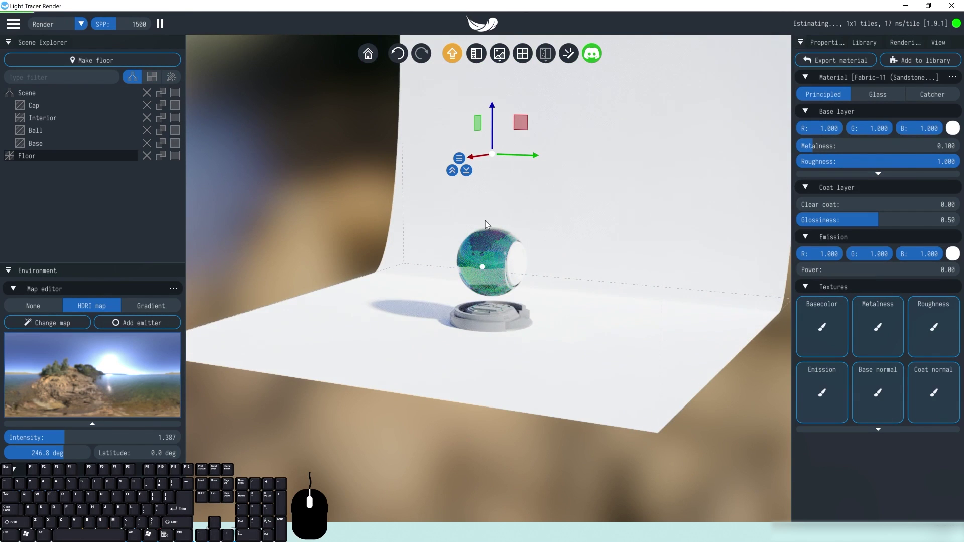
left_click_drag(485, 221, 564, 85, "alt")
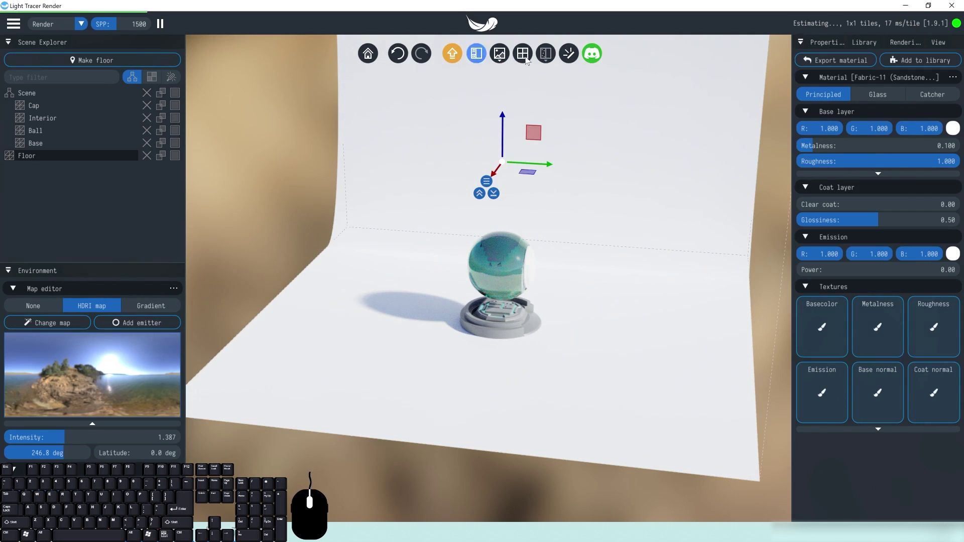
left_click(480, 55)
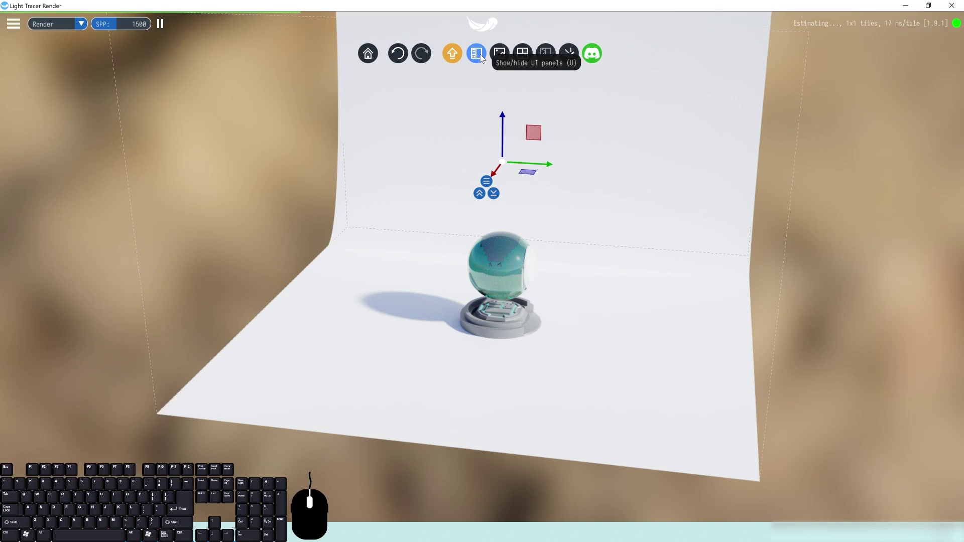
left_click(479, 54)
Step: Look at the image formats offered for saving and exporting the render
mouse_move(498, 59)
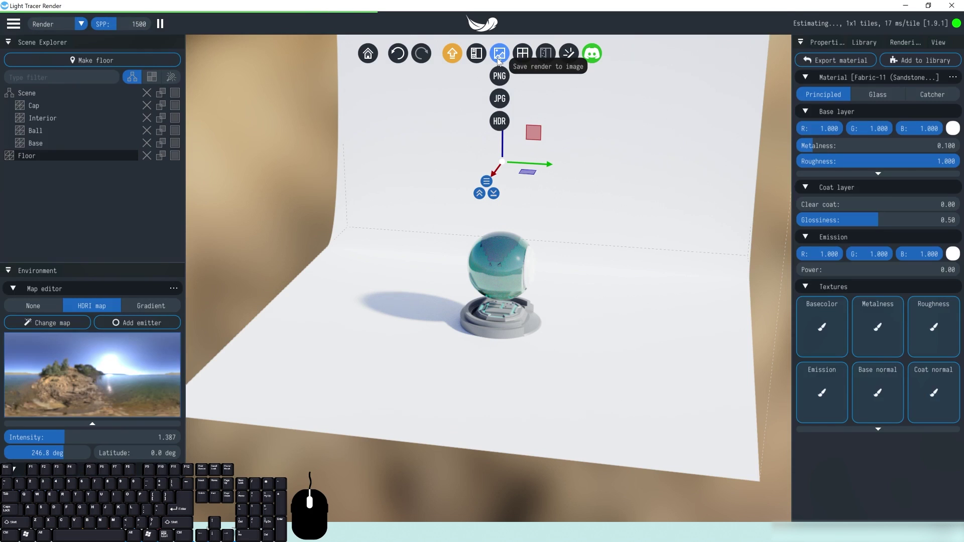
left_click(12, 23)
mouse_move(39, 52)
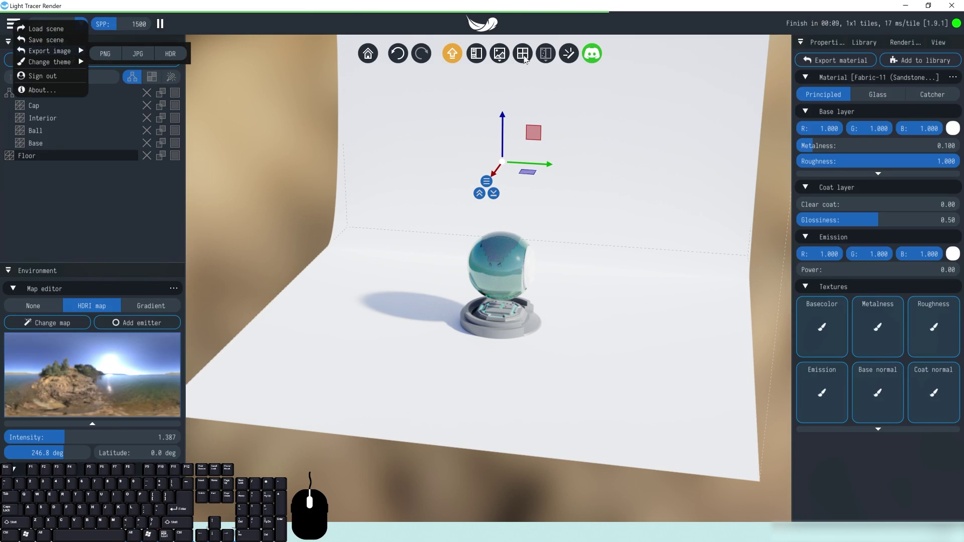
left_click(509, 13)
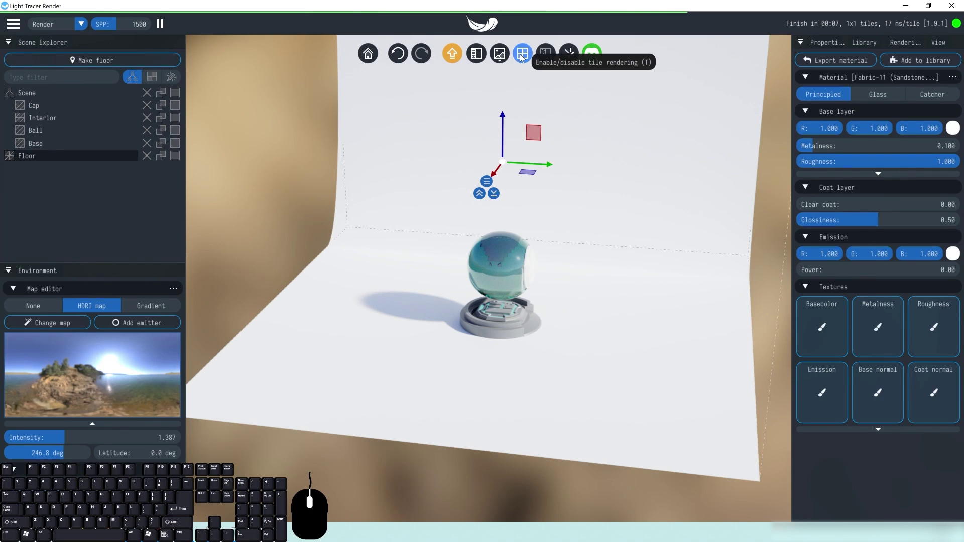
Step: Enable tiled rendering, and switch the Intel CPU denoiser on and off again
left_click(522, 55)
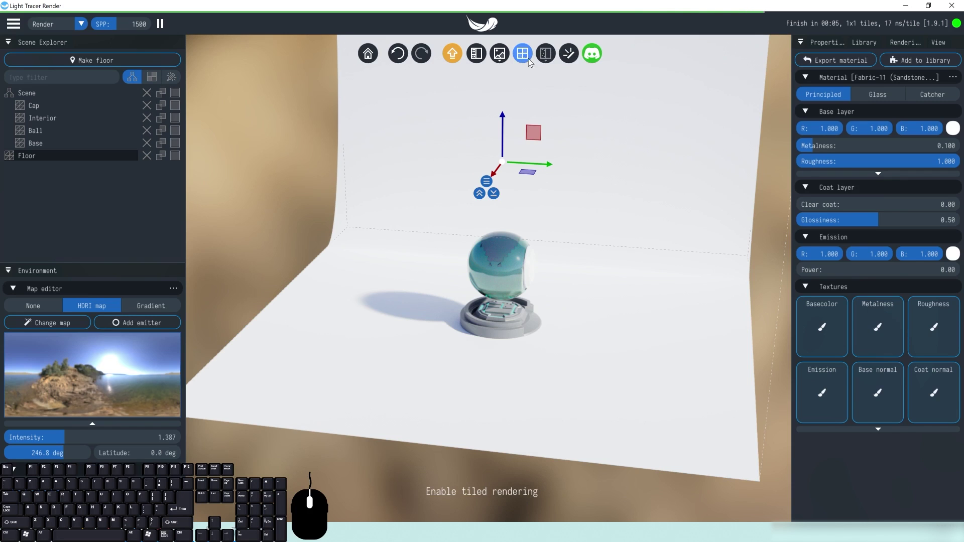
mouse_move(548, 48)
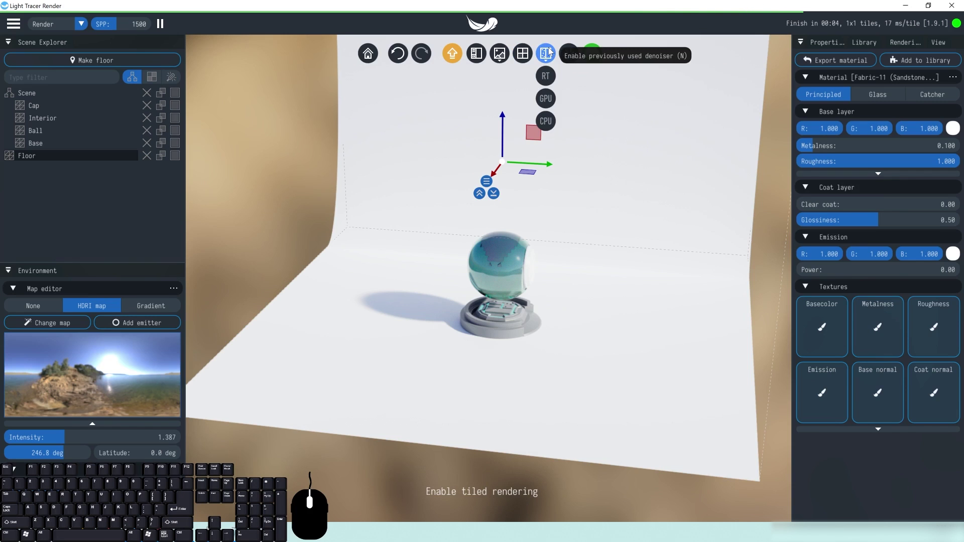
left_click(545, 121)
mouse_move(548, 62)
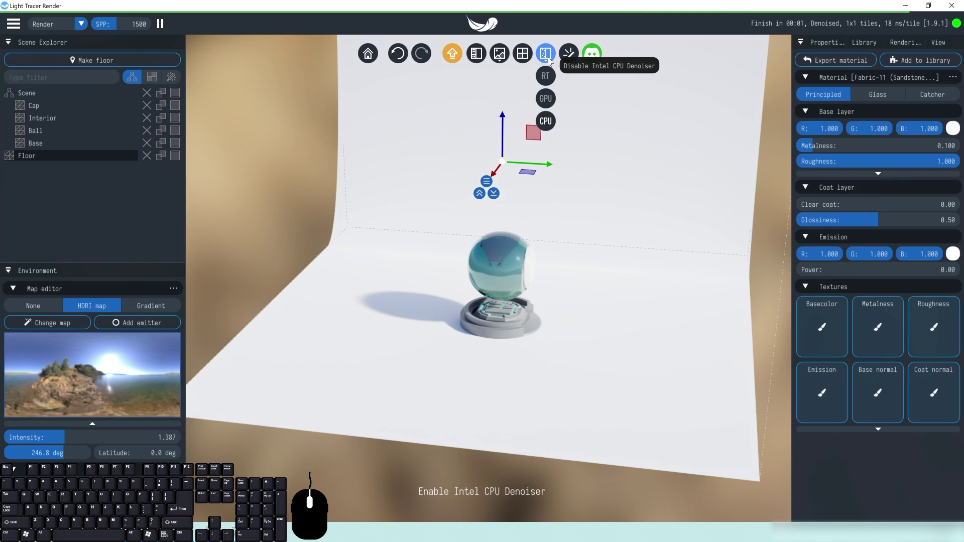
key("n")
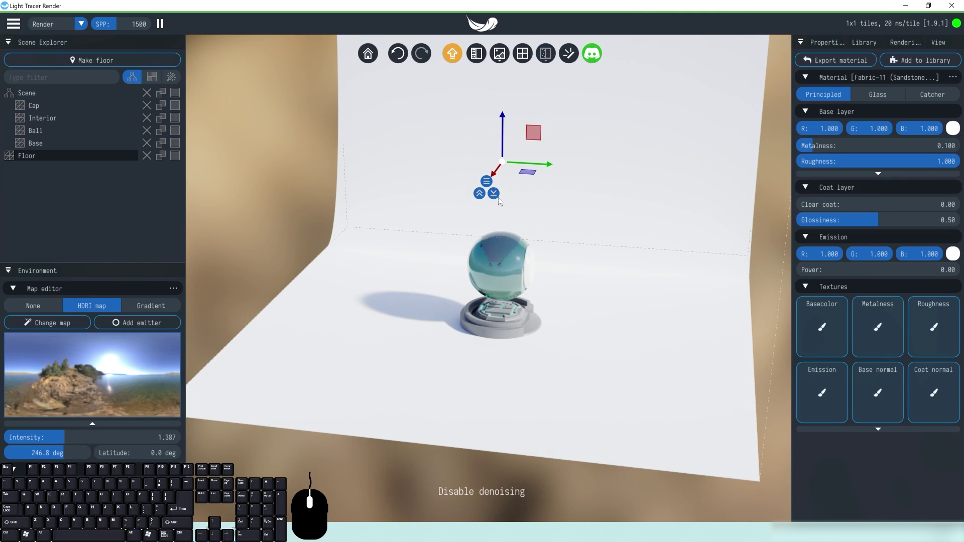
Step: Show the rendering settings, and examine the ball and backdrop from different distances and angles
left_click_drag(499, 243, 580, 251)
left_click(368, 53)
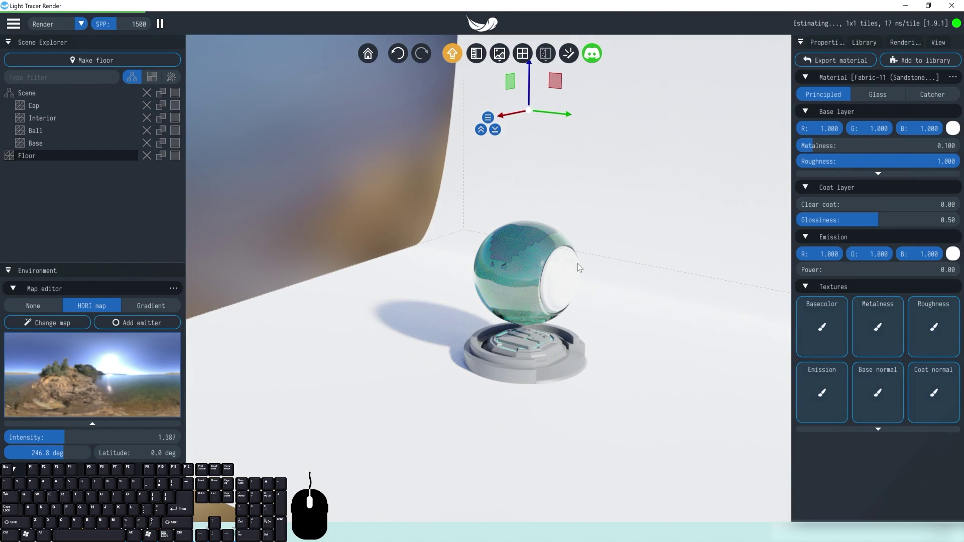
left_click_drag(630, 236, 607, 236)
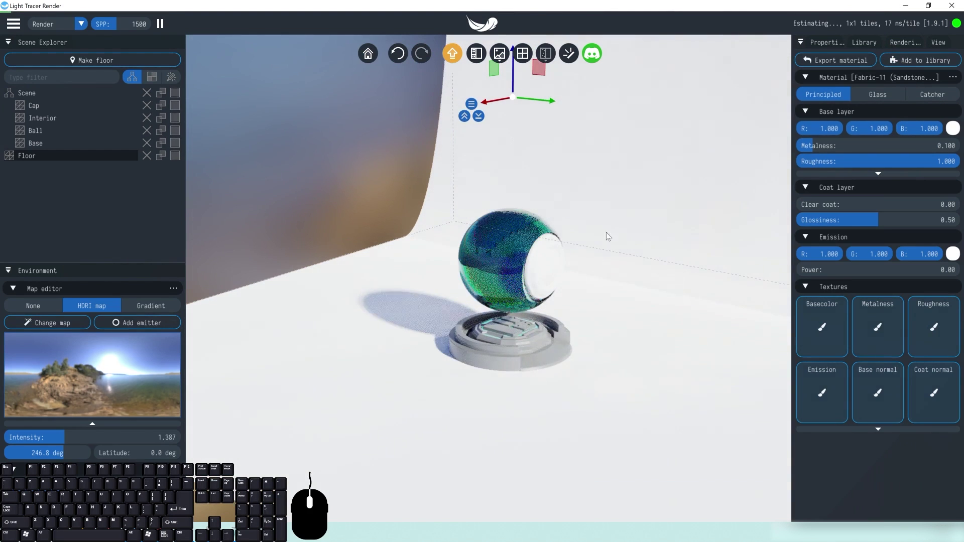
left_click(899, 43)
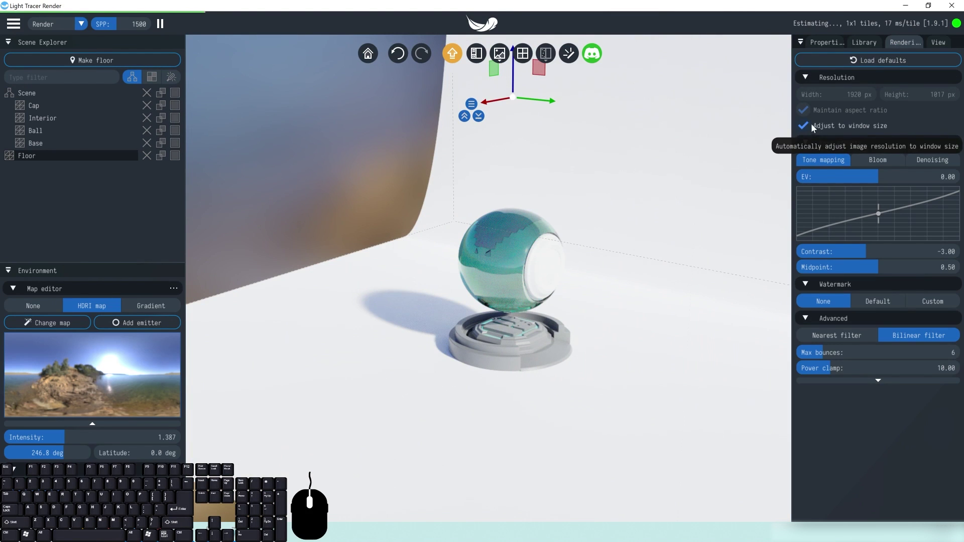
scroll(580, 265, "up", 3)
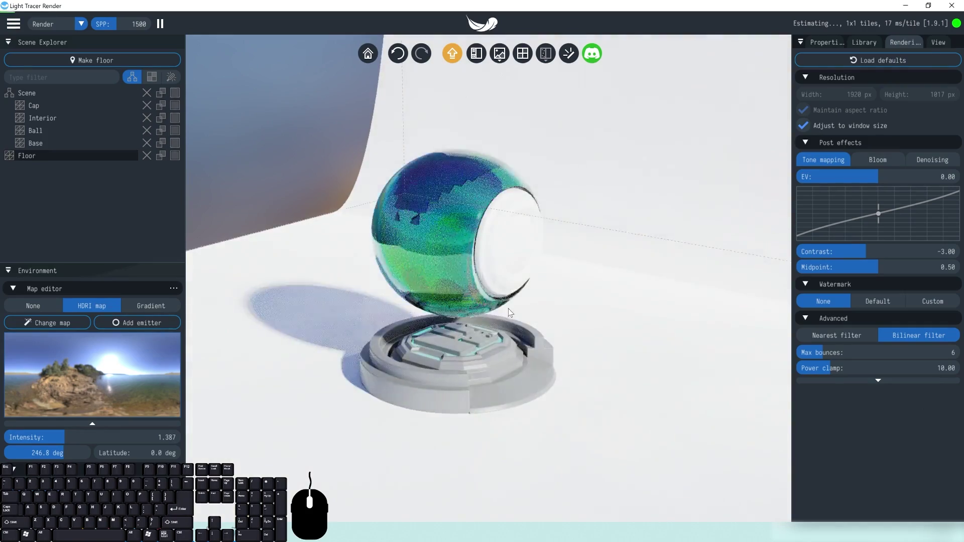
scroll(510, 311, "up", 5)
scroll(496, 288, "down", 8)
left_click_drag(470, 295, 426, 220, "alt")
scroll(432, 226, "up", 4)
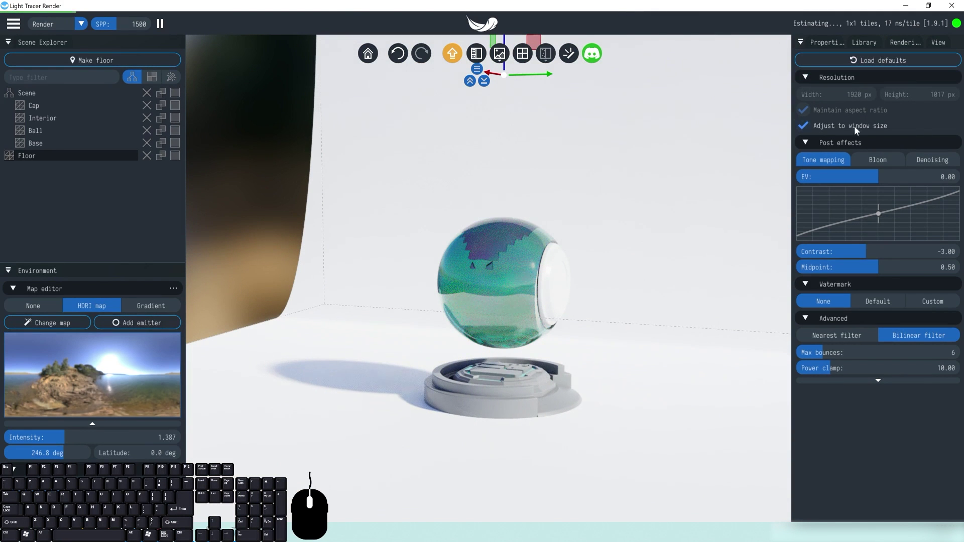
Step: Turn off the automatic adjustment of the render resolution to the window size
left_click(804, 125)
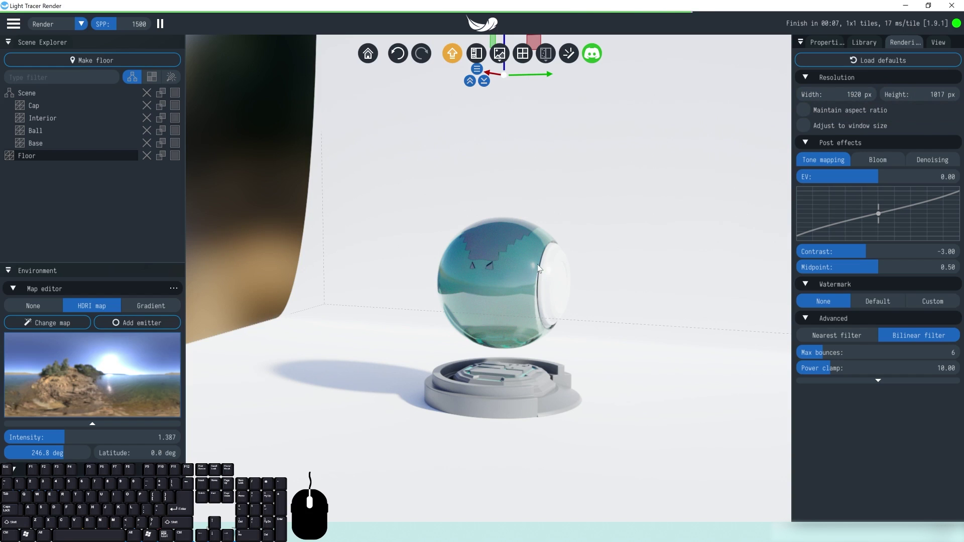
left_click_drag(492, 242, 541, 260)
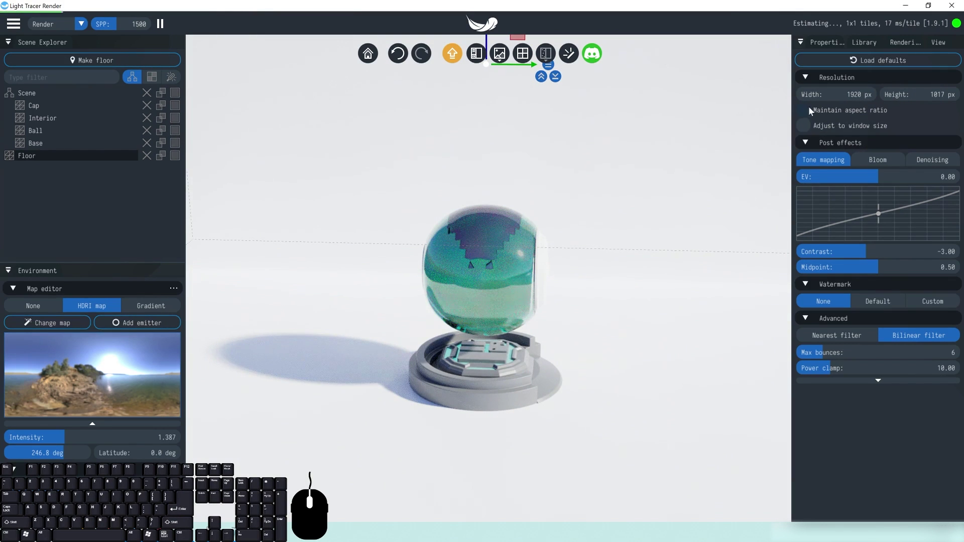
left_click(805, 125)
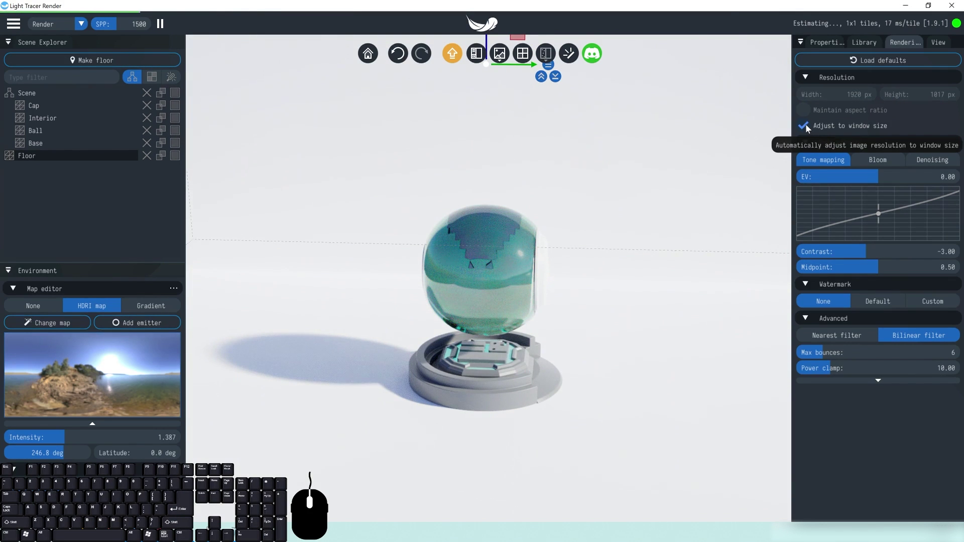
left_click(804, 126)
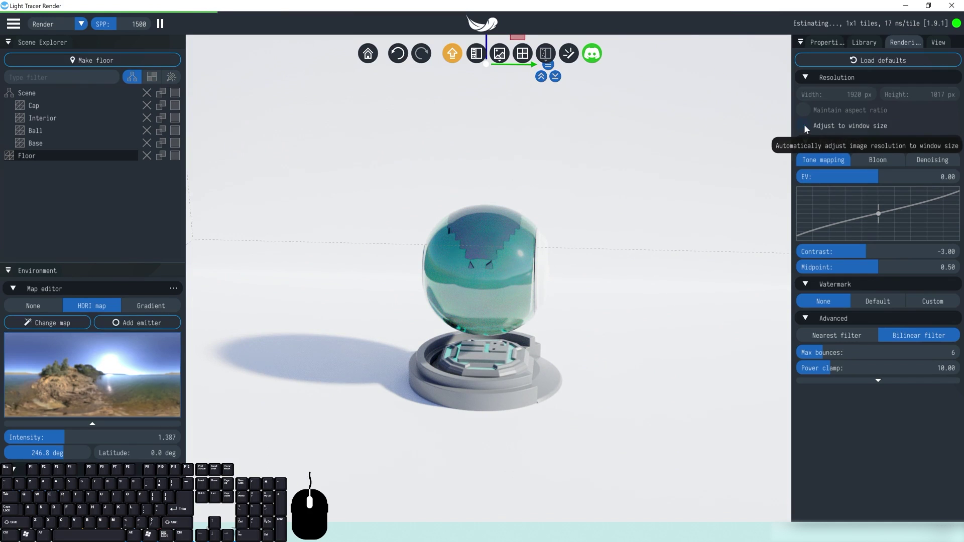
left_click_drag(657, 158, 560, 200, "alt")
scroll(559, 200, "down", 3)
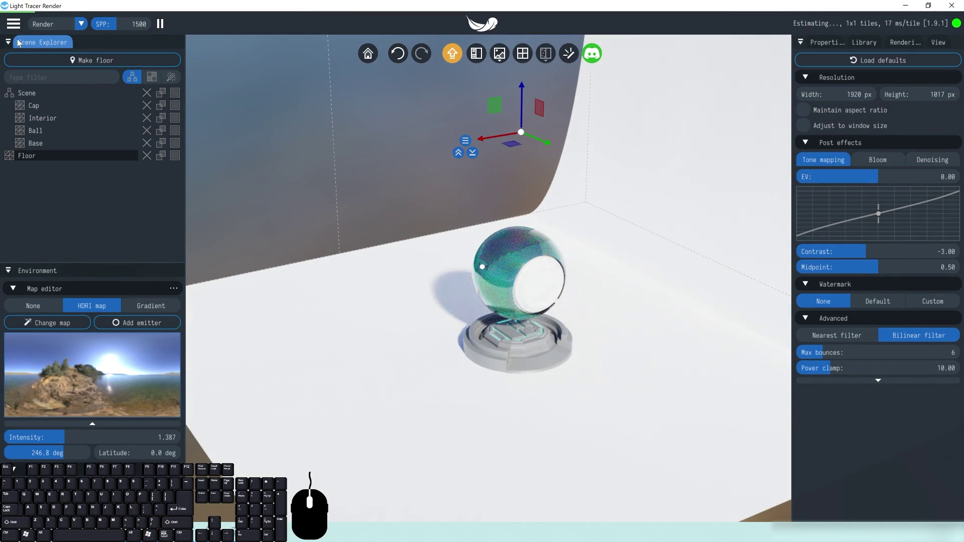
Step: Look at the scene loading dialog and the image export options without opening or saving anything
left_click(12, 24)
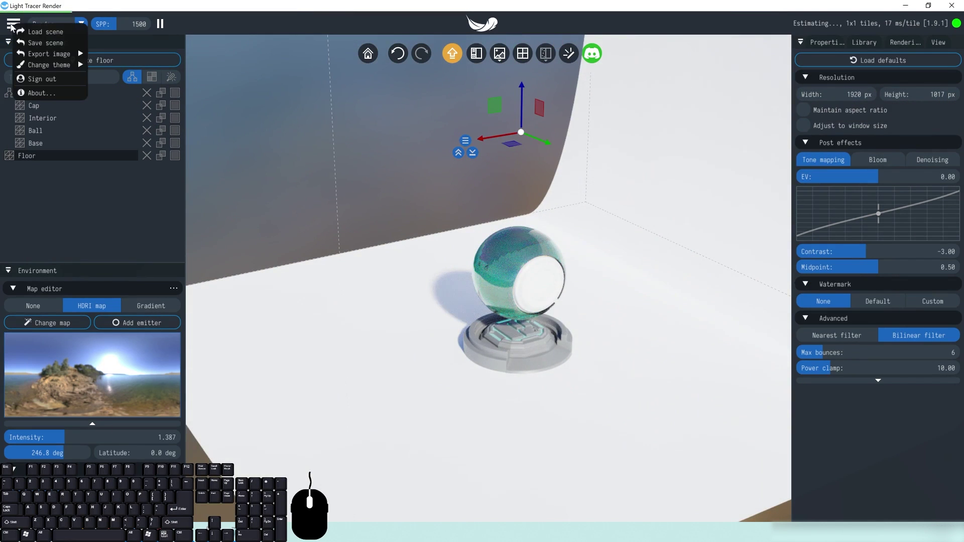
left_click(50, 32)
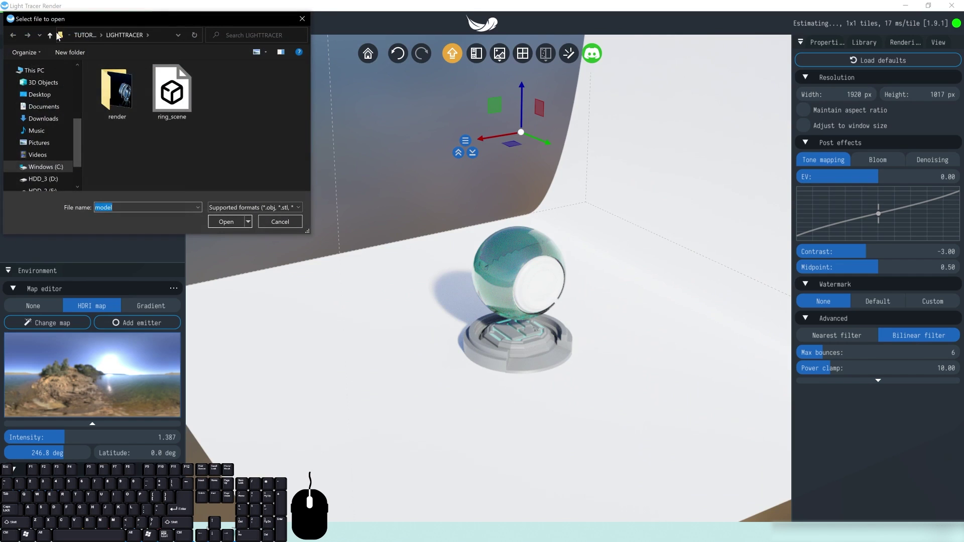
left_click(279, 222)
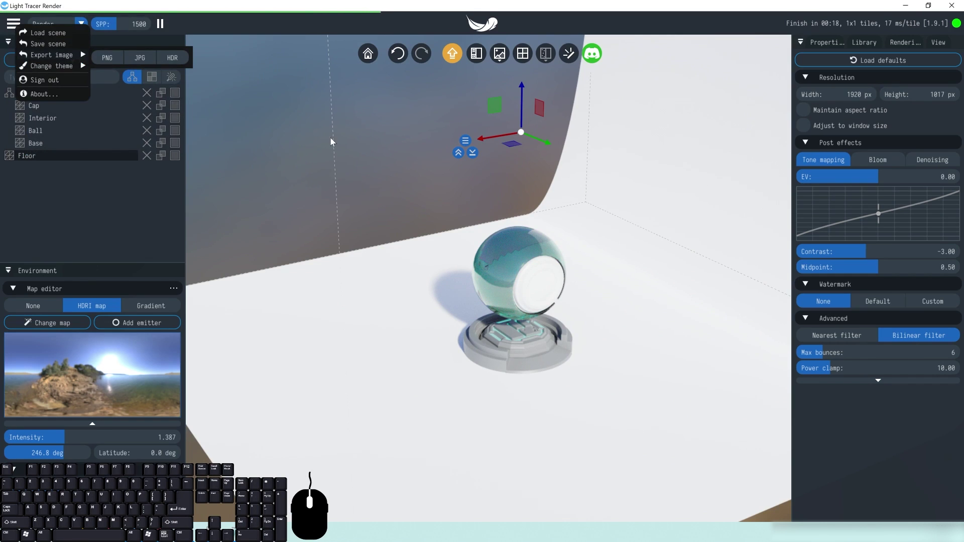
left_click(311, 145)
Step: Delete the whole ball model scene and the backdrop floor
left_click_drag(426, 165, 463, 187, "alt")
scroll(464, 187, "down", 3)
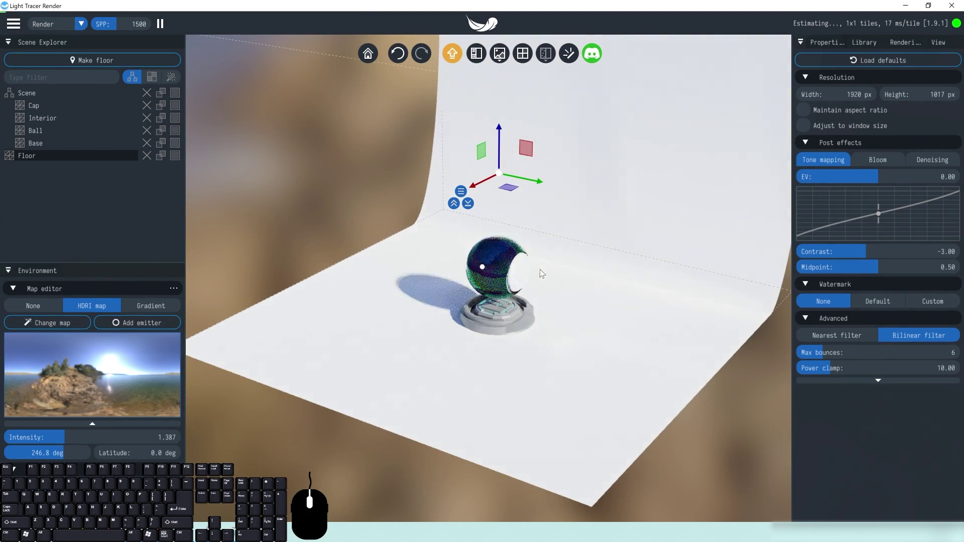
mouse_move(506, 274)
left_mouse_down("alt")
mouse_move(478, 266)
mouse_move(492, 267)
left_mouse_up("alt")
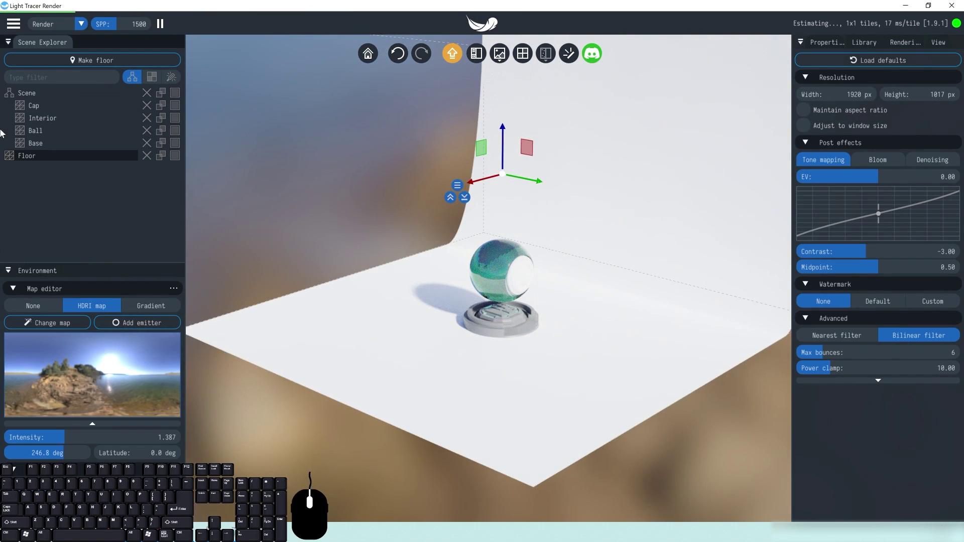
left_click(48, 105)
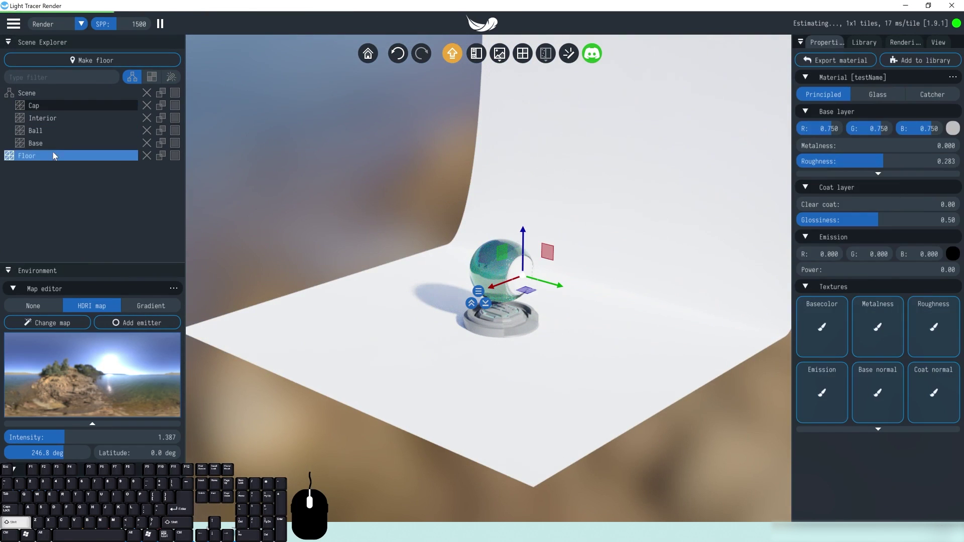
left_click(148, 92)
left_click(221, 103)
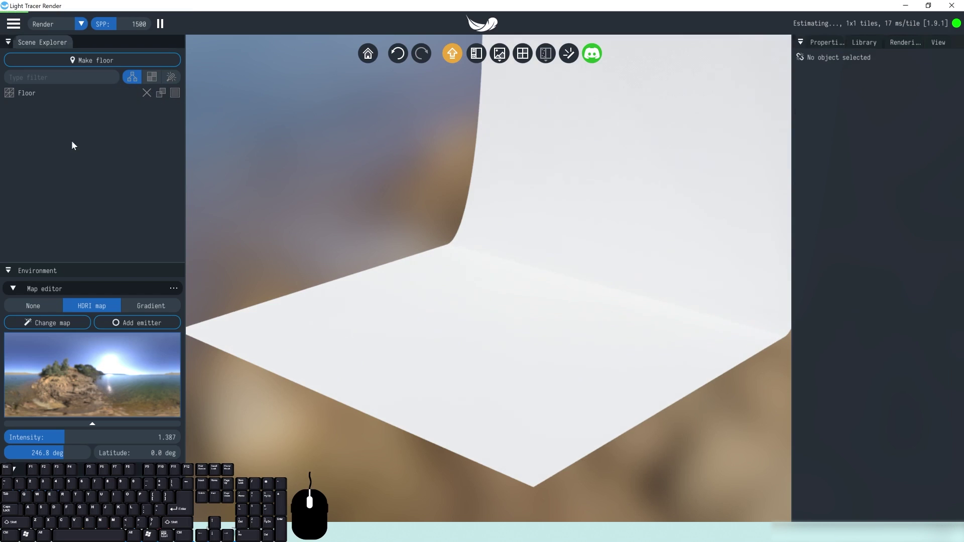
left_click(498, 188)
left_click(190, 143)
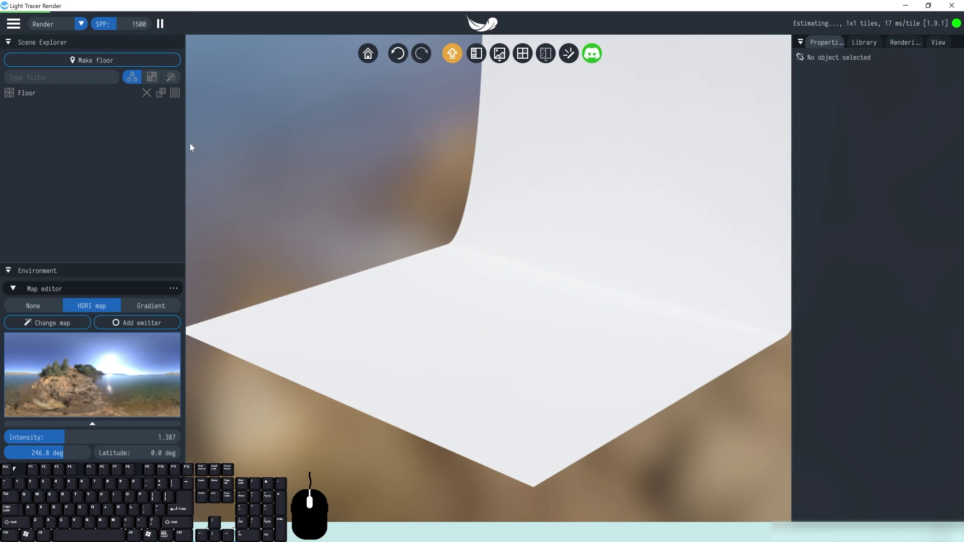
left_click(147, 92)
left_click(218, 102)
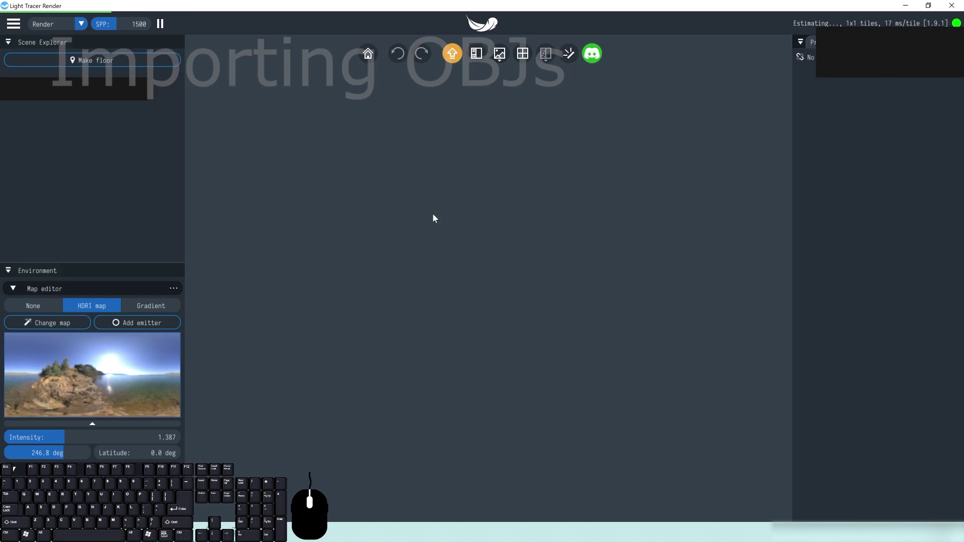
Step: Switch to the obj folder in File Explorer and bring the ring_cycles_tut_01_fin OBJ model into Light Tracer Render for import
left_click(139, 532)
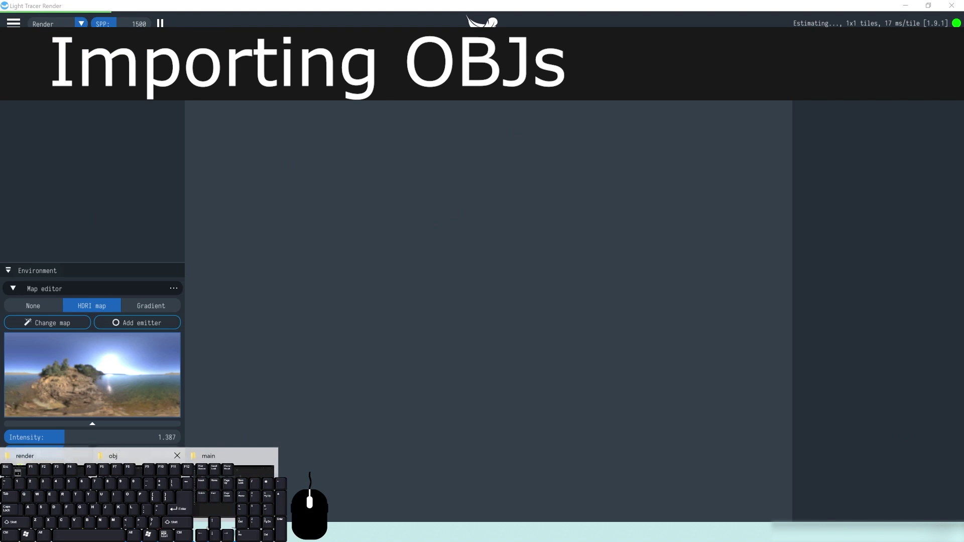
left_click(139, 487)
left_click_drag(339, 76, 828, 90)
left_click(762, 157)
left_click_drag(455, 267, 456, 268)
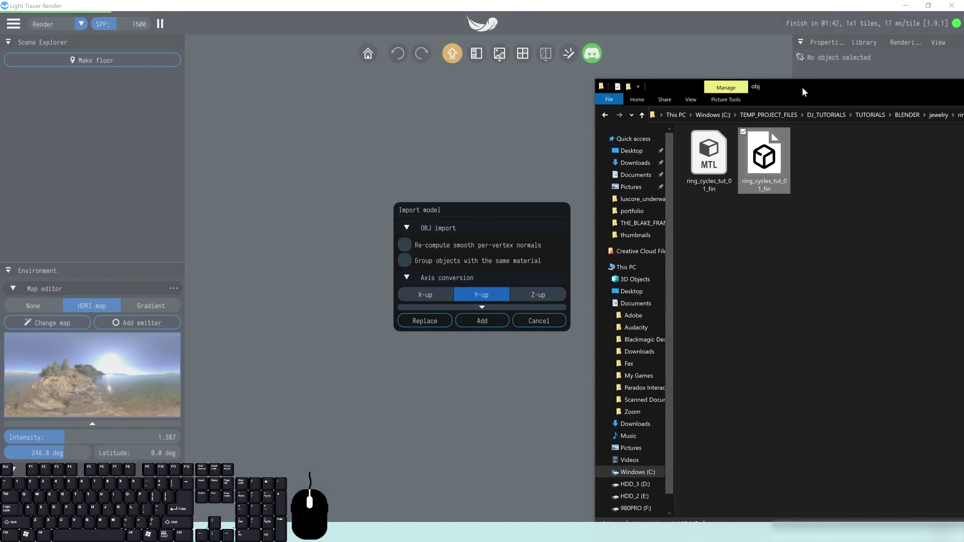
left_click_drag(802, 88, 963, 117)
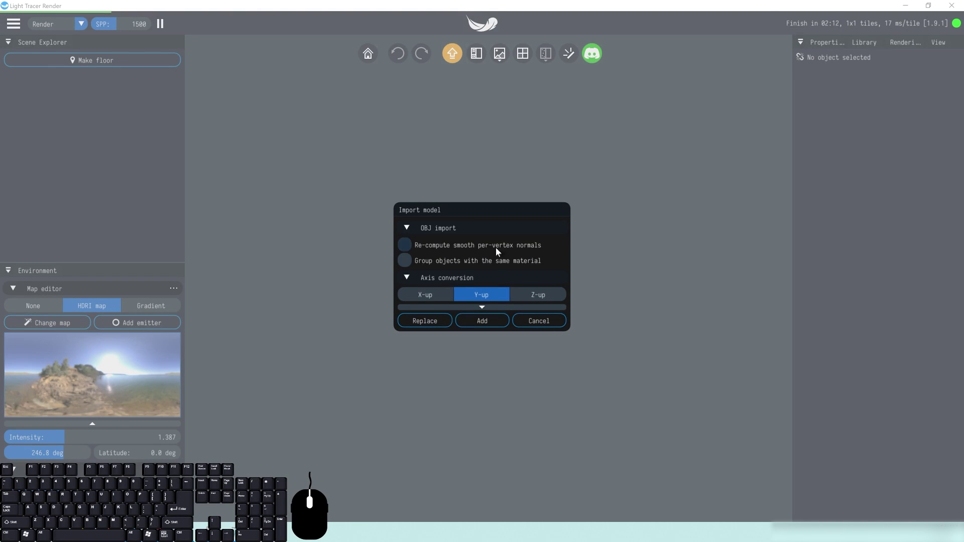
Step: Add the ring model with smooth per-vertex normals re-computed, objects with the same material grouped, and Y-up axis conversion
left_click(408, 247)
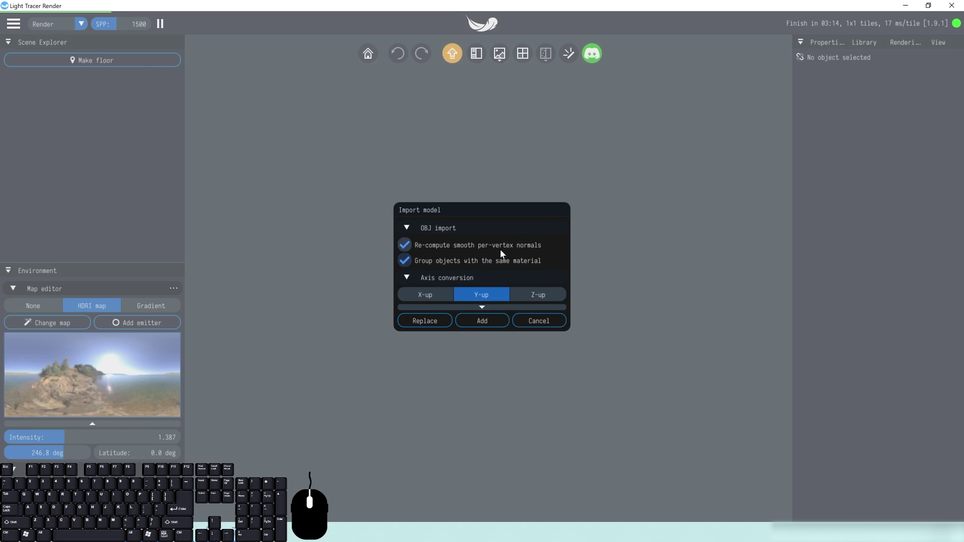
left_click(496, 308)
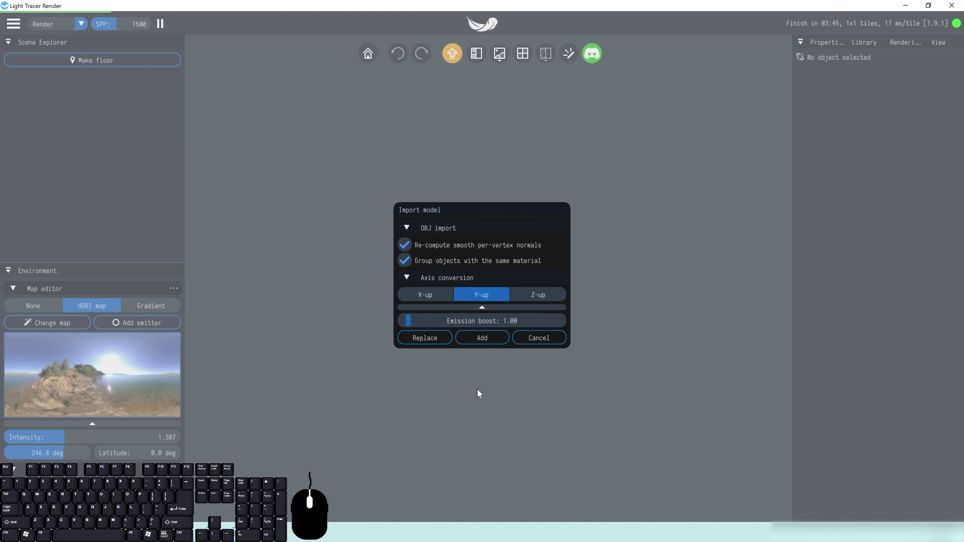
left_click(485, 338)
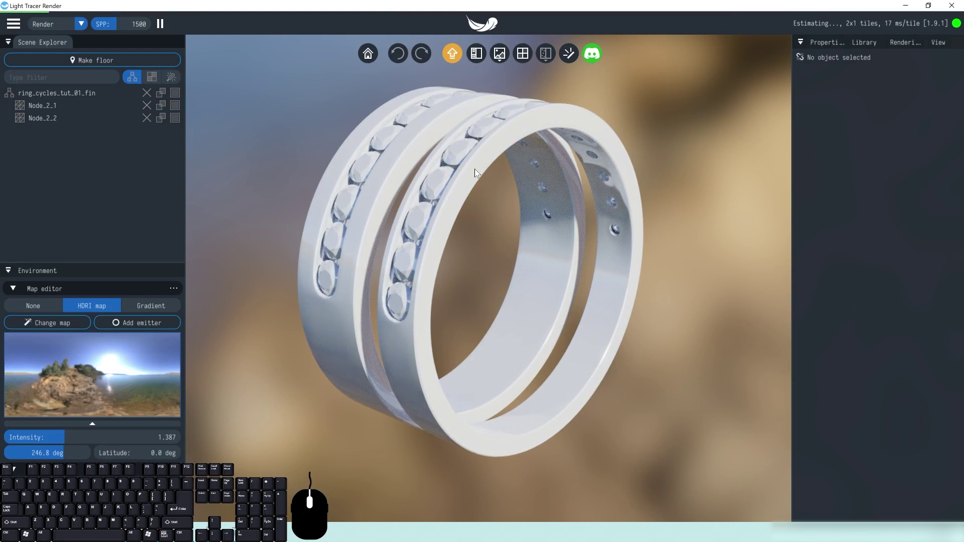
scroll(475, 169, "down", 5)
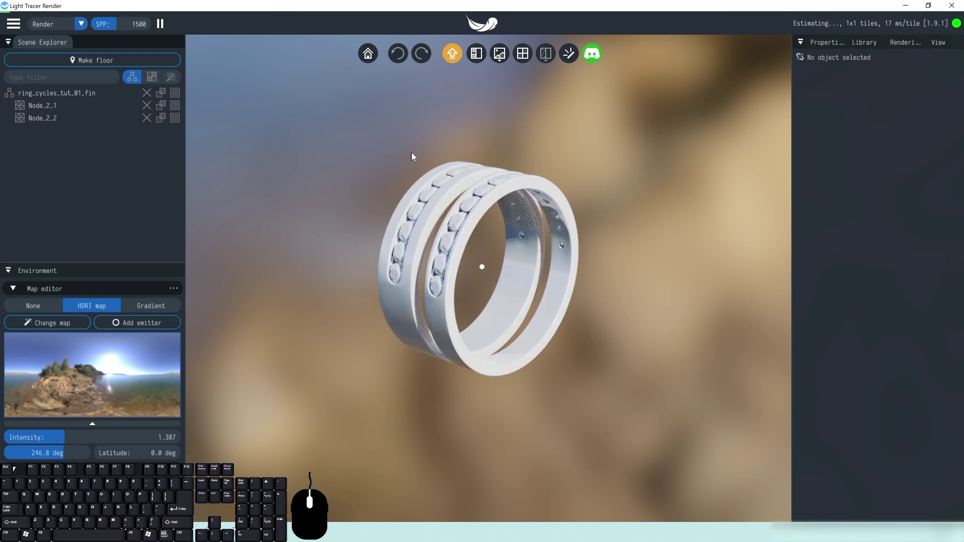
Step: Select the metal ring bands, try moving them along the green axis, and undo the move
left_click(528, 274)
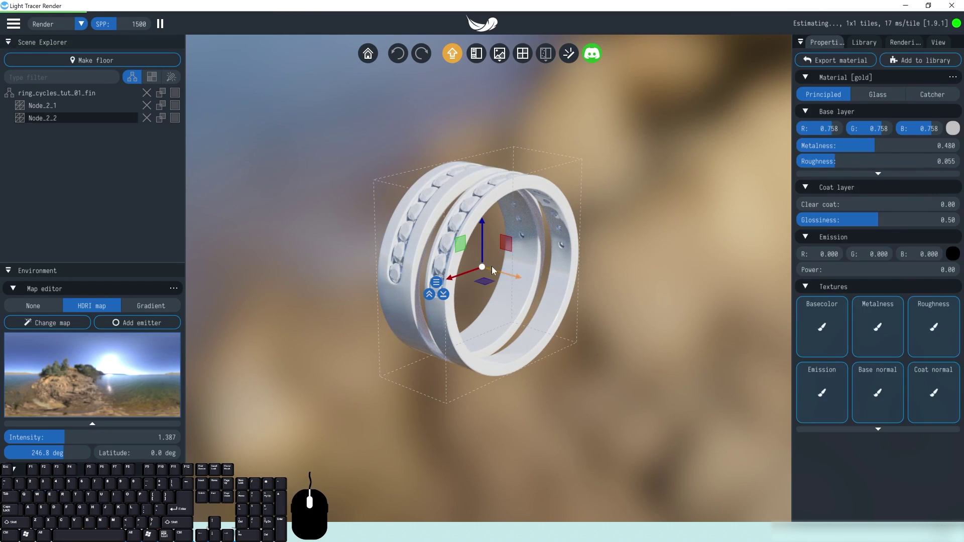
left_click_drag(506, 274, 439, 261)
key("ctrl+z")
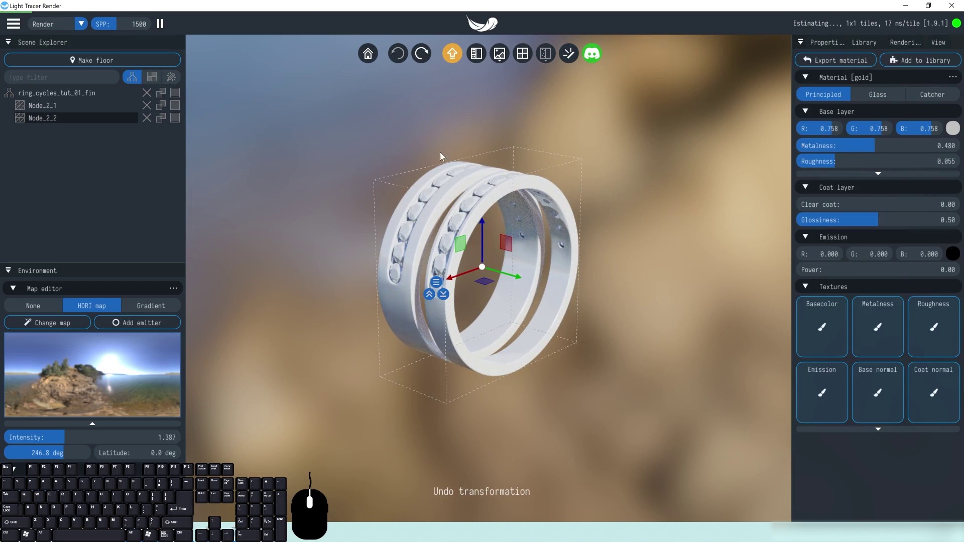
Step: Apply the middle material in the second-to-last row of the Metal library category to the ring bands
left_click(852, 43)
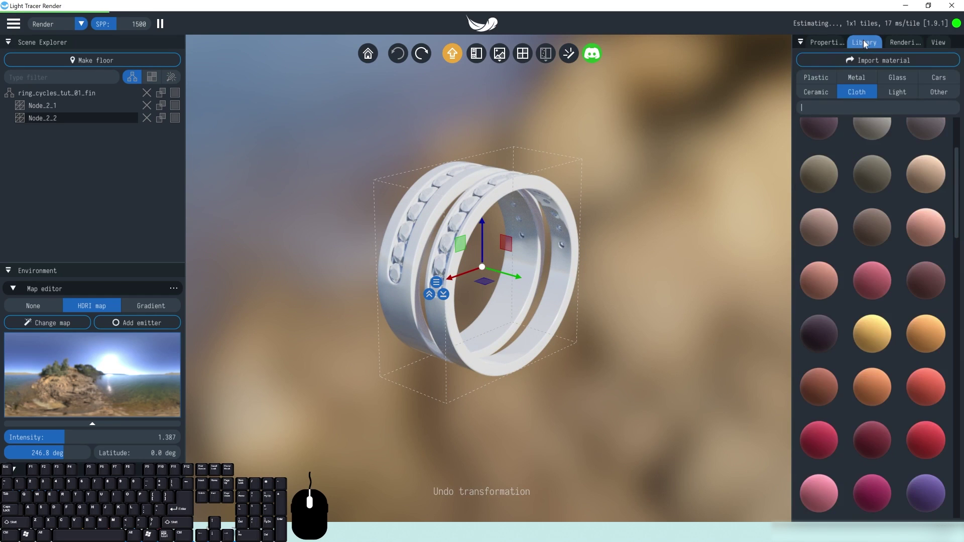
left_click(855, 78)
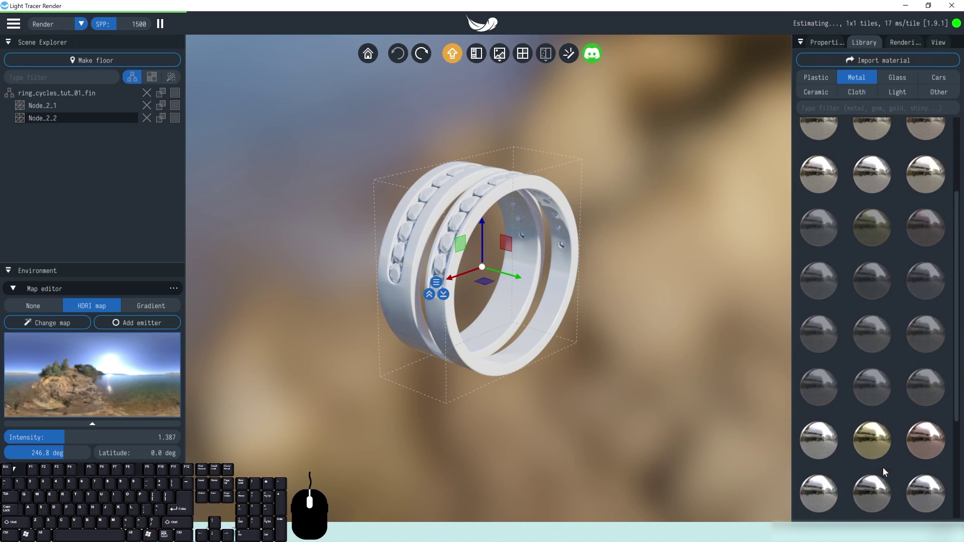
scroll(826, 366, "down", 3)
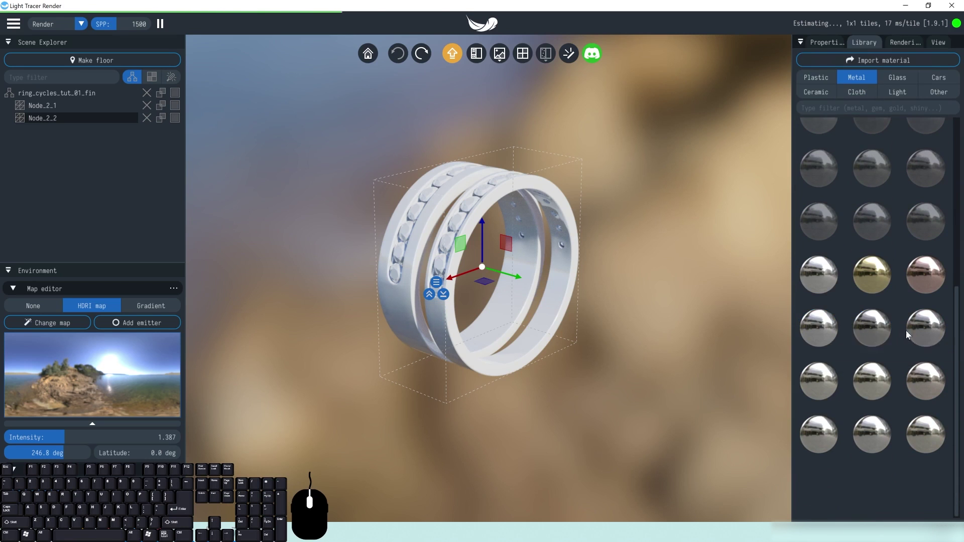
left_click(858, 386)
Step: Examine the metal surface and reflections on the ring bands up close and from different angles
scroll(439, 259, "up", 5)
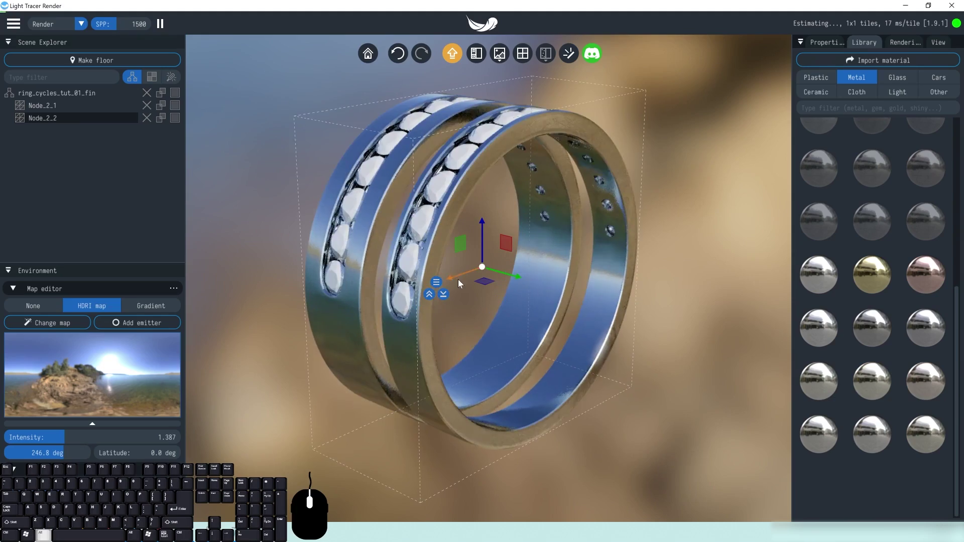
left_click_drag(464, 170, 443, 153)
scroll(643, 176, "up", 3)
right_click_drag(473, 189, 525, 134)
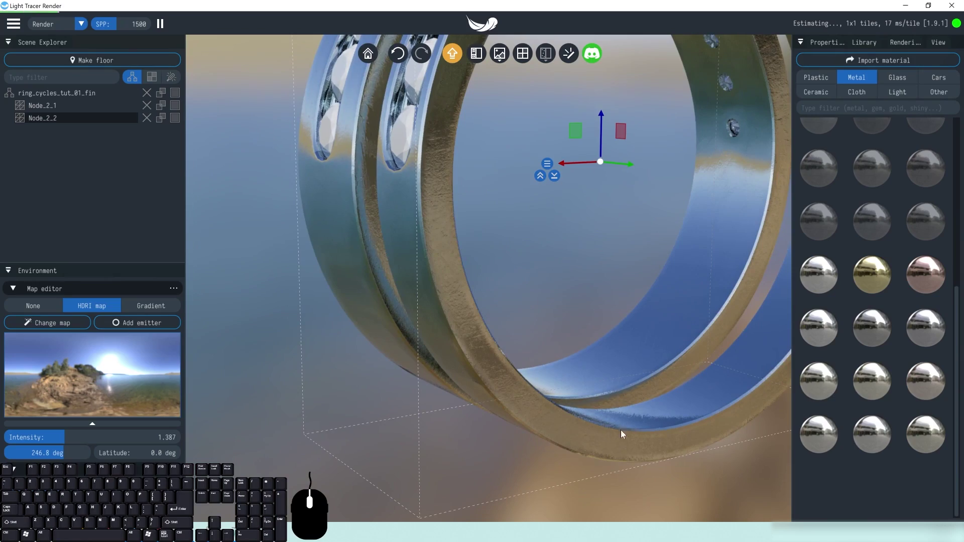
left_click_drag(557, 441, 568, 296)
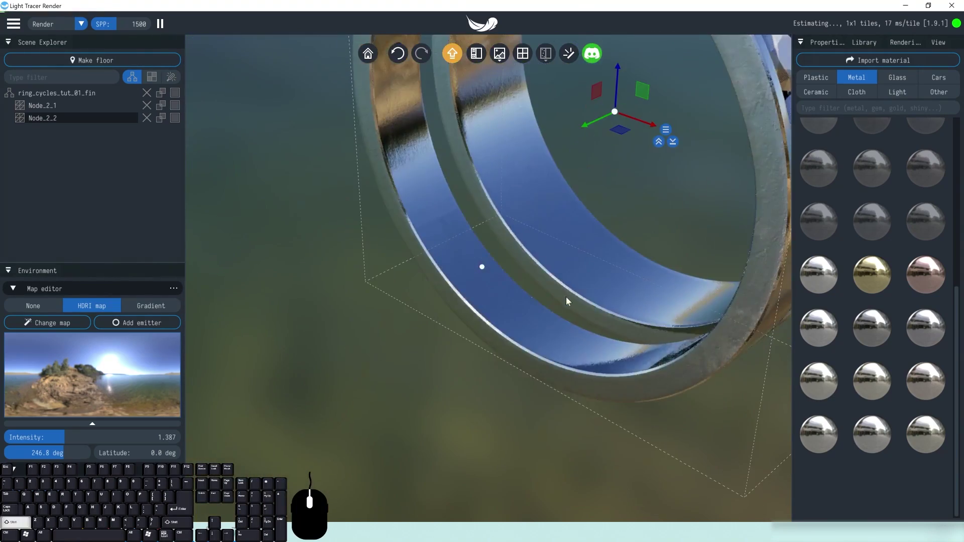
scroll(499, 243, "down", 1)
left_click_drag(514, 241, 542, 223)
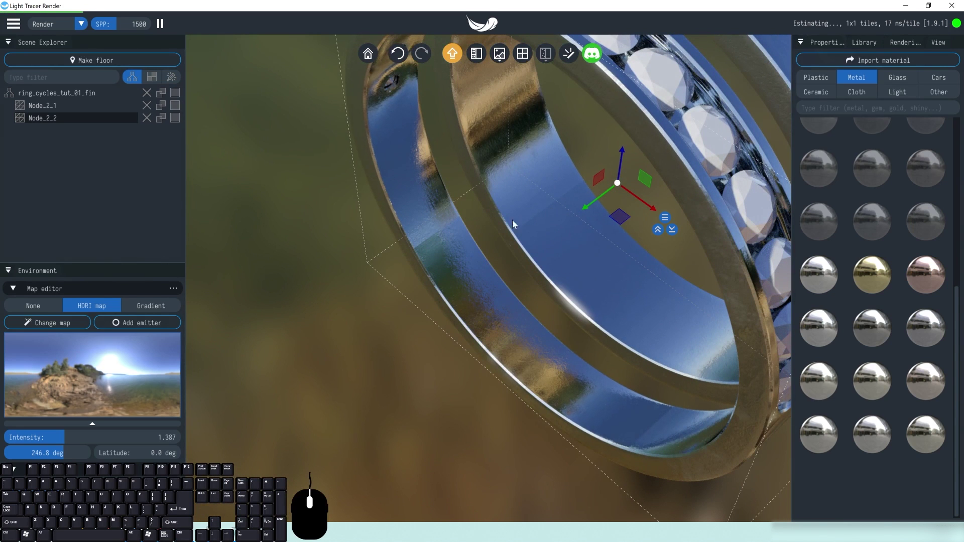
left_click_drag(523, 240, 570, 217)
left_click_drag(494, 262, 704, 152)
left_click_drag(710, 274, 440, 194)
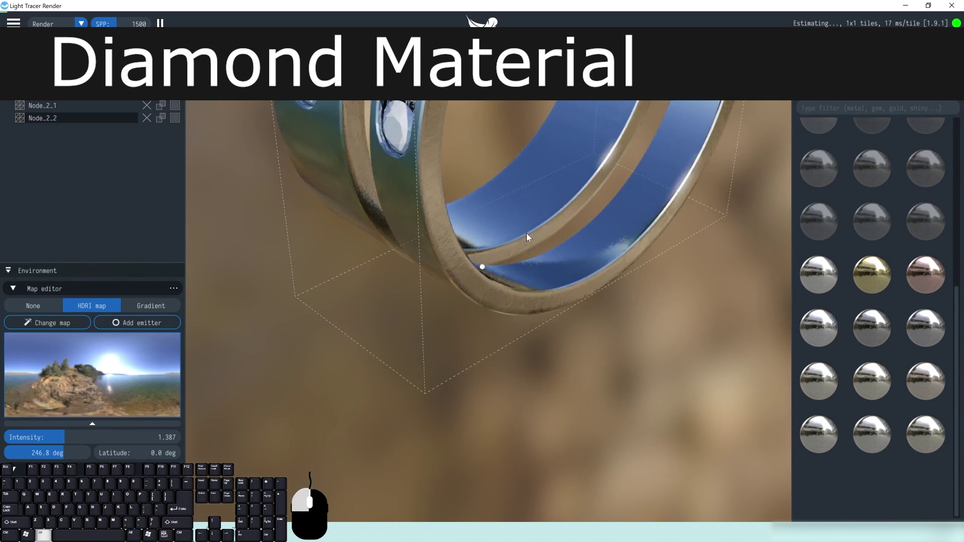
Step: Apply the diamond material, found by filtering the Glass library category for "diamon", to the stones and deselect them
left_click_drag(526, 232, 606, 247)
scroll(606, 247, "down", 10)
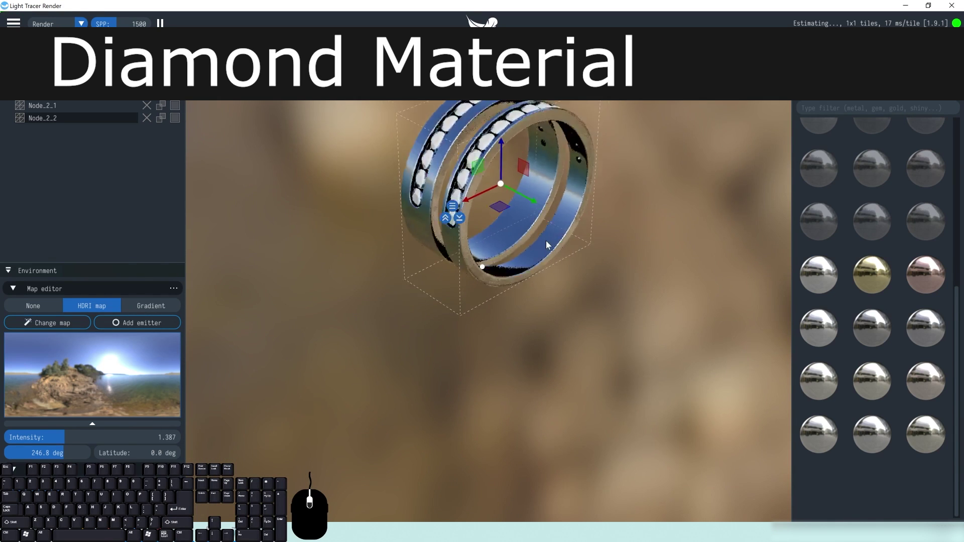
scroll(529, 324, "up", 3)
left_click_drag(496, 297, 528, 310)
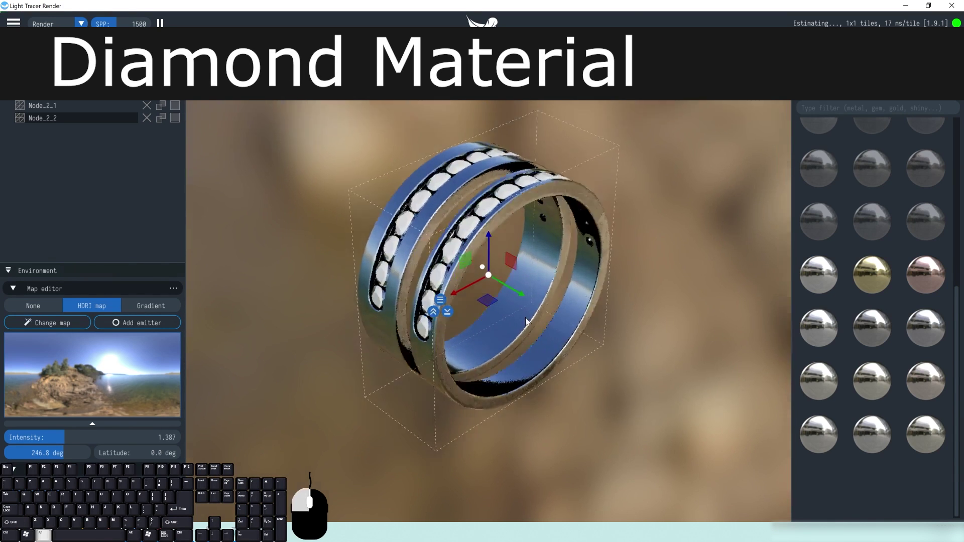
left_click(472, 198)
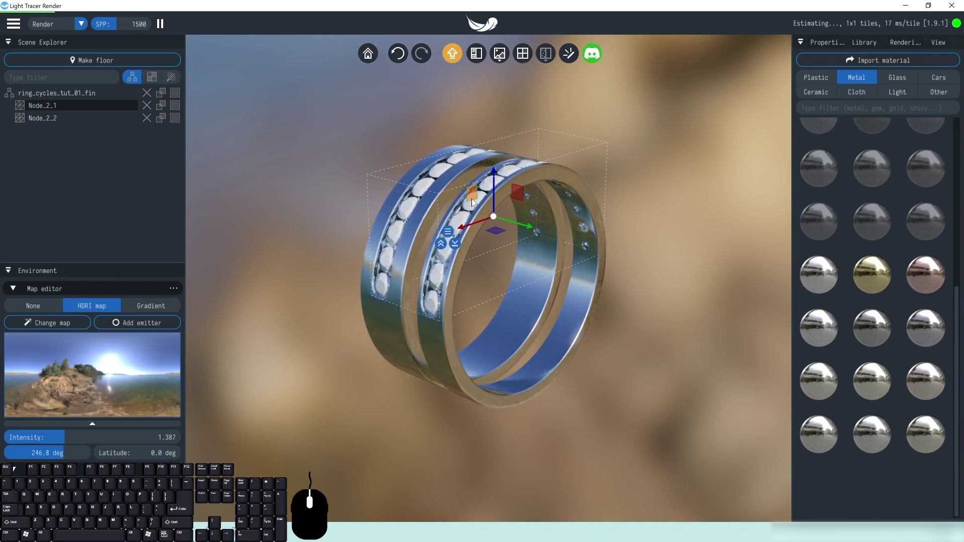
left_click(896, 78)
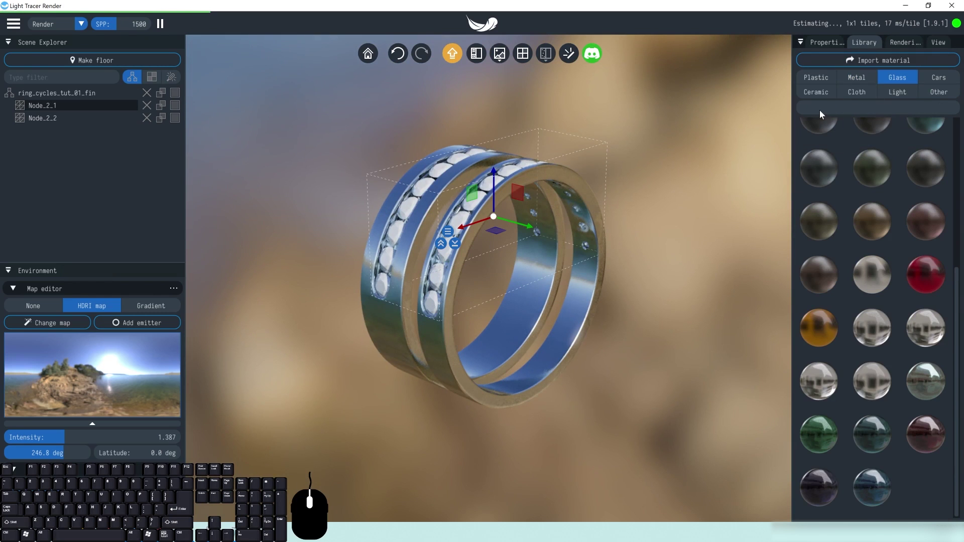
type("diamon")
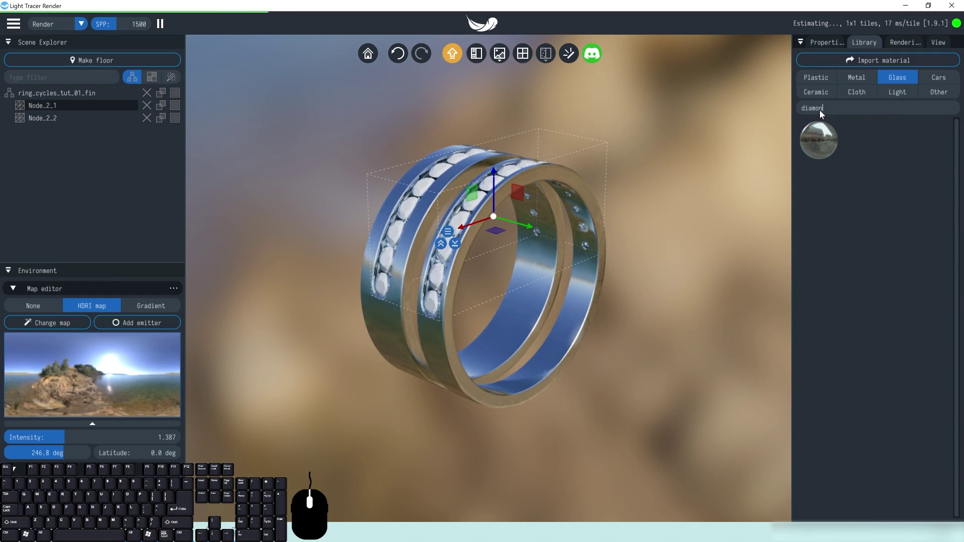
left_click(823, 141)
left_click(269, 226)
Step: Examine the diamond stones up close and the rings as a whole from farther away
scroll(452, 271, "up", 6)
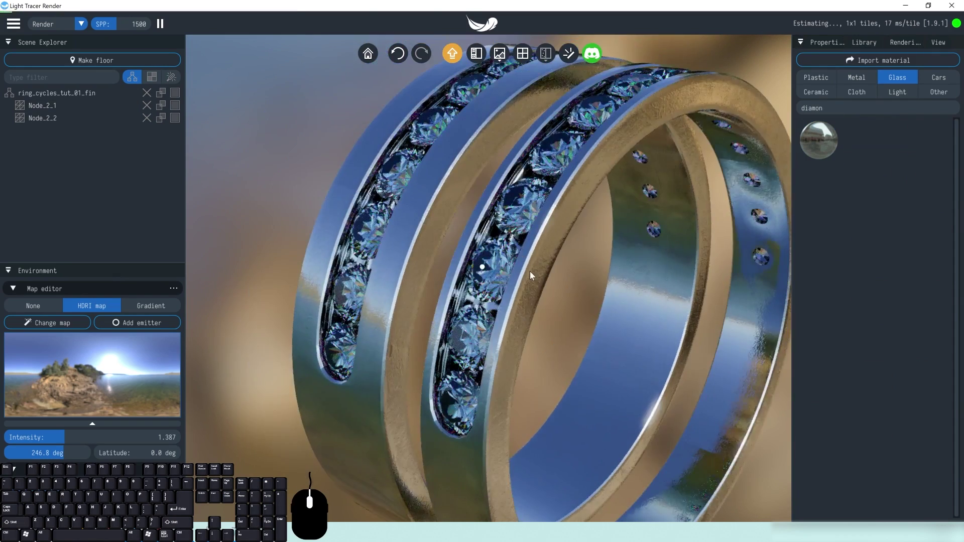
scroll(542, 281, "up", 3)
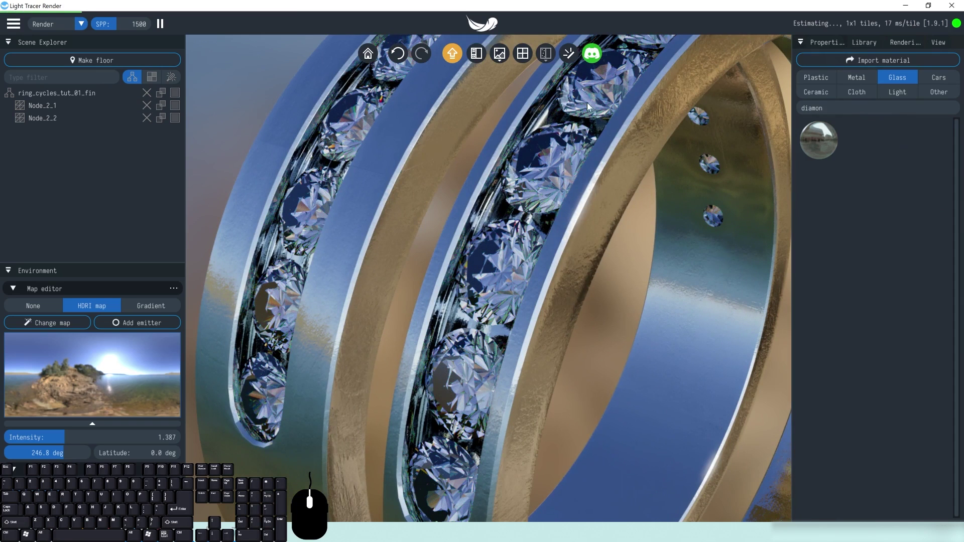
scroll(547, 315, "down", 8)
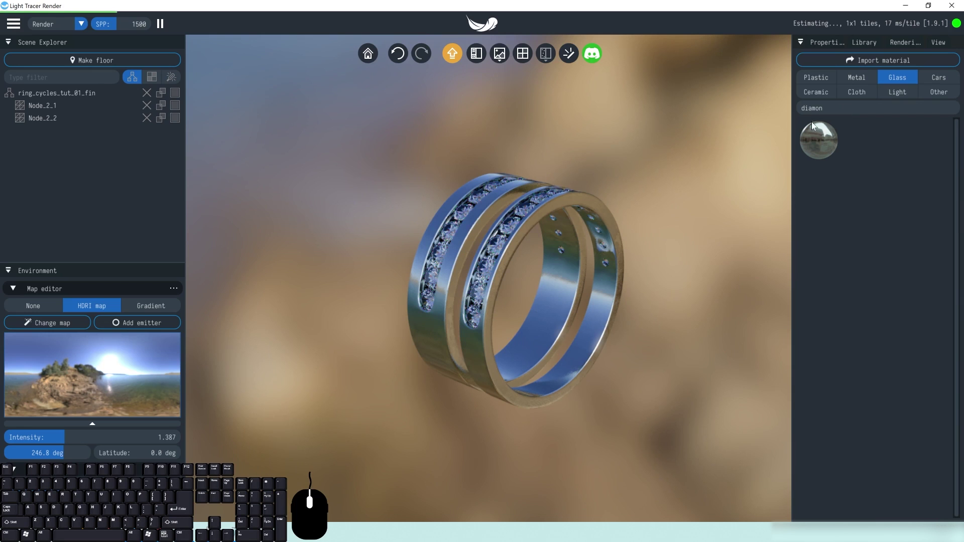
scroll(497, 257, "up", 3)
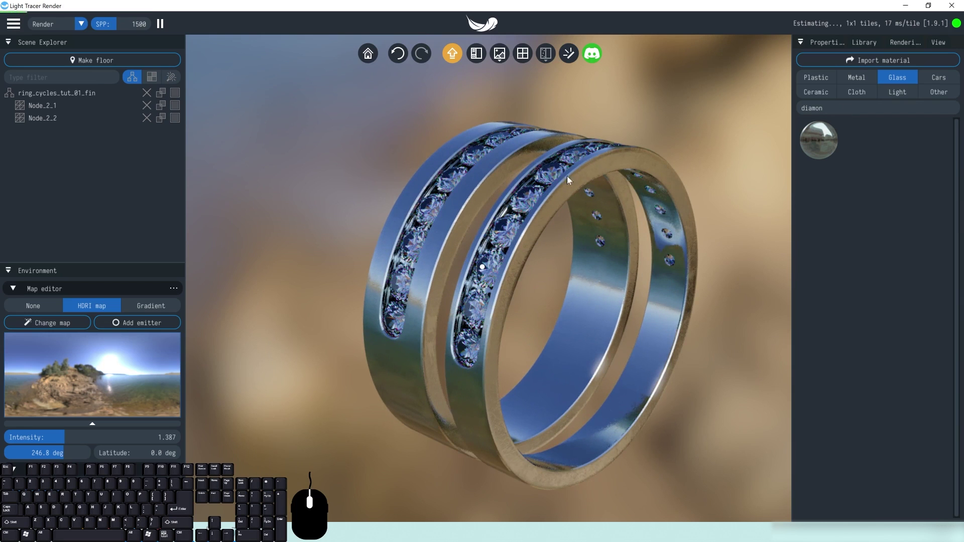
Step: Select the diamond stones and set the dispersion value beside their IOR to 0.0180, comparing how the stones look up close
left_click_drag(501, 262, 470, 334)
left_click_drag(496, 285, 560, 360)
left_click_drag(594, 428, 574, 307)
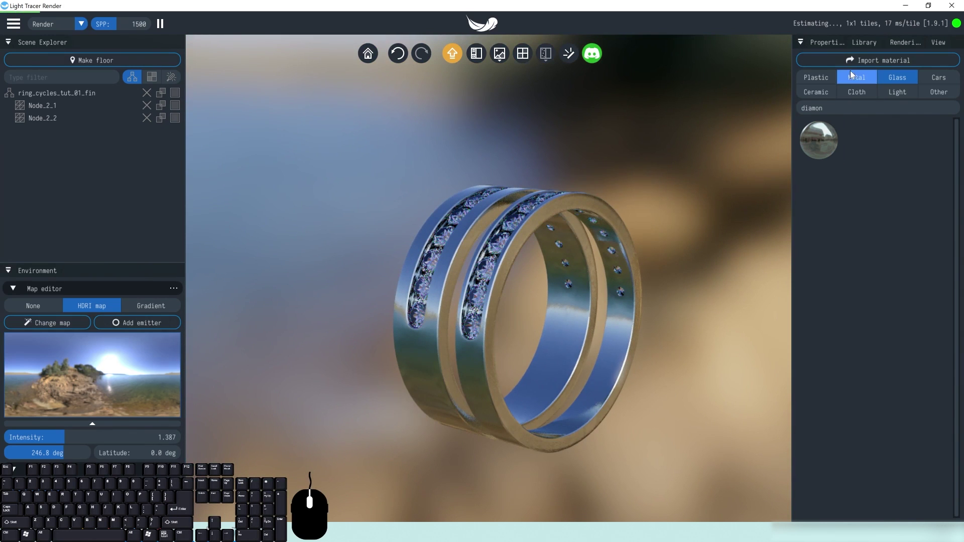
left_click(825, 42)
left_click(864, 41)
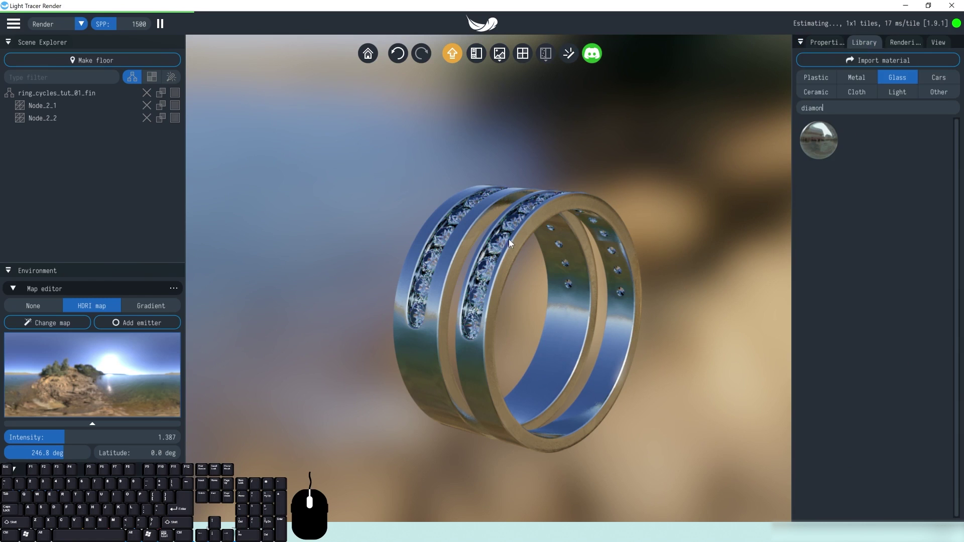
left_click(509, 243)
left_click(833, 45)
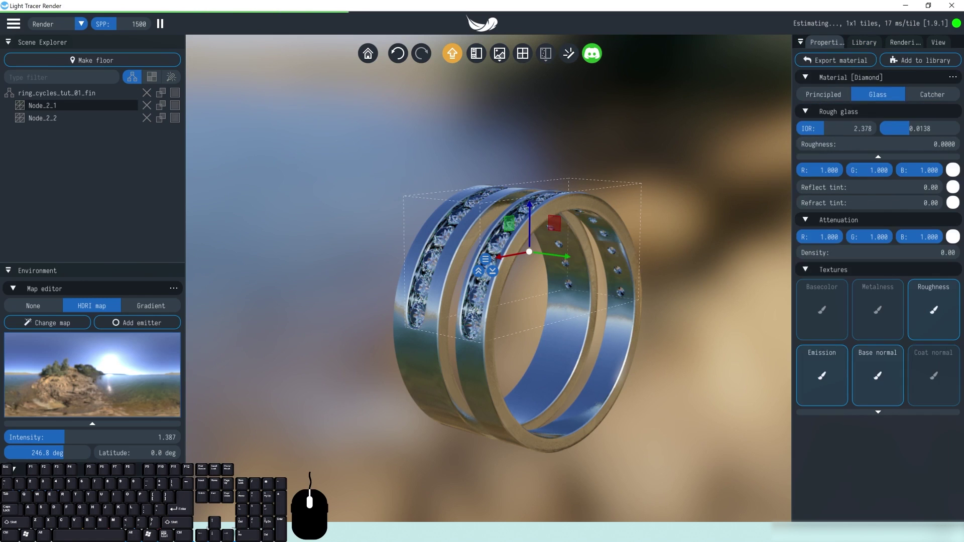
left_click_drag(911, 129, 940, 129)
scroll(566, 293, "up", 3, "alt")
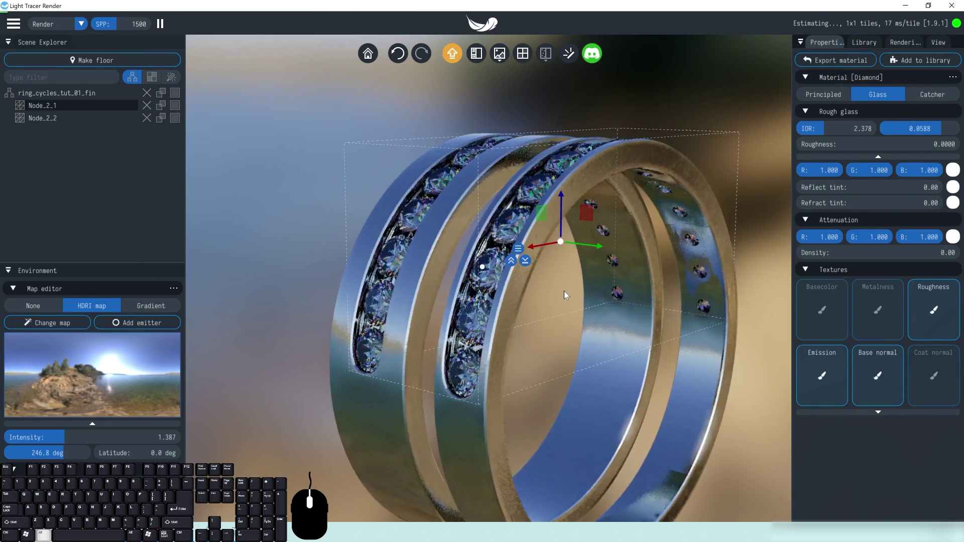
scroll(564, 293, "up", 2, "alt")
left_click_drag(934, 129, 916, 130)
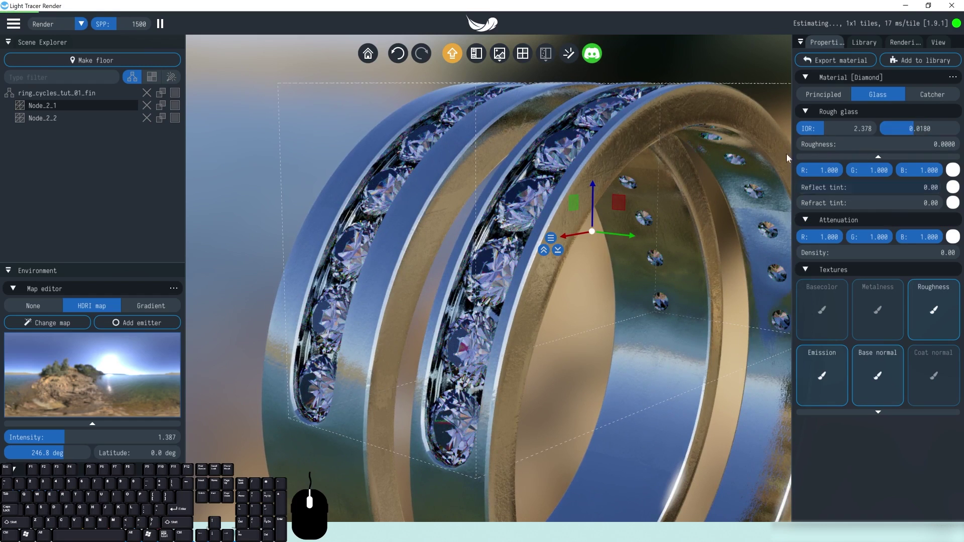
Step: Check the diamond's additional rough glass options and the ring bands' material properties, leaving nothing selected
left_click(878, 156)
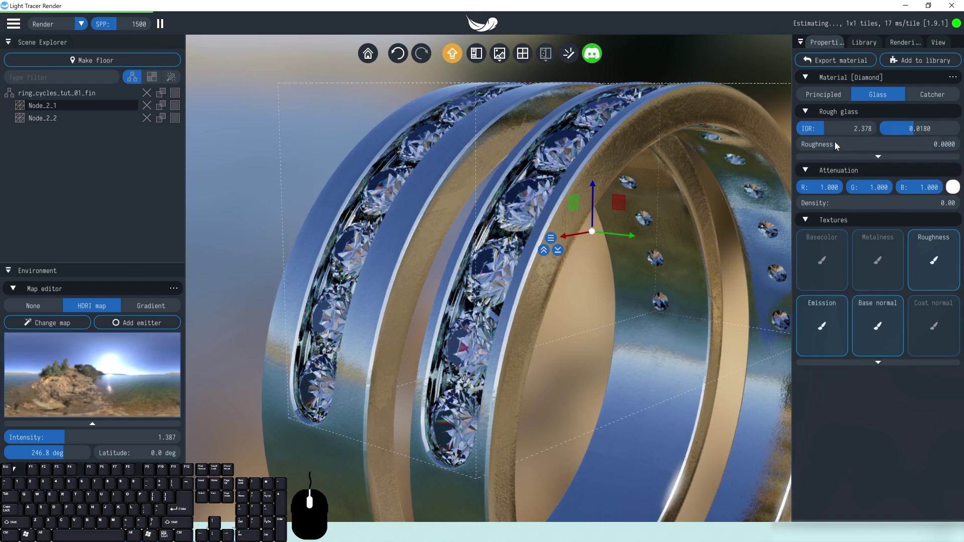
left_click(878, 156)
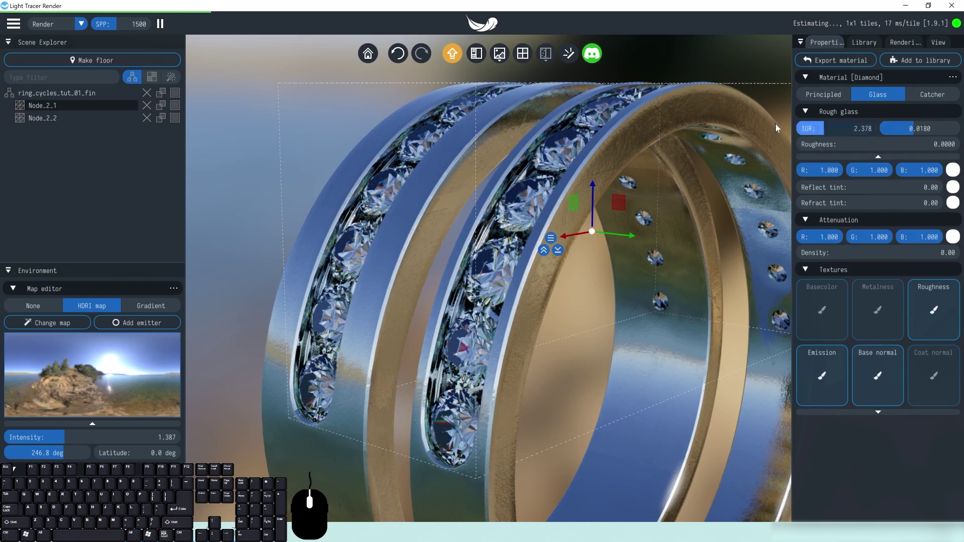
left_click(556, 210)
scroll(561, 217, "up", 2)
scroll(569, 175, "up", 2)
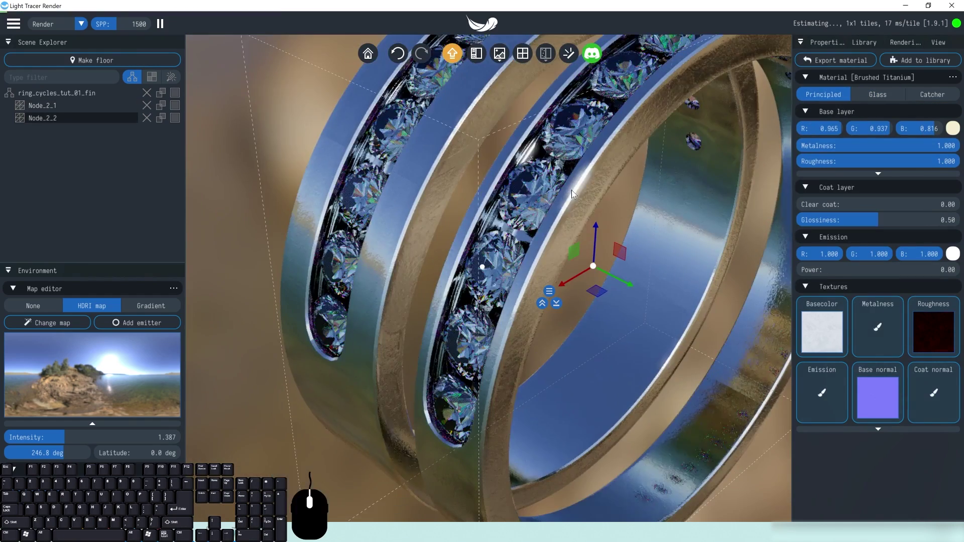
scroll(562, 182, "down", 4)
scroll(597, 354, "down", 1)
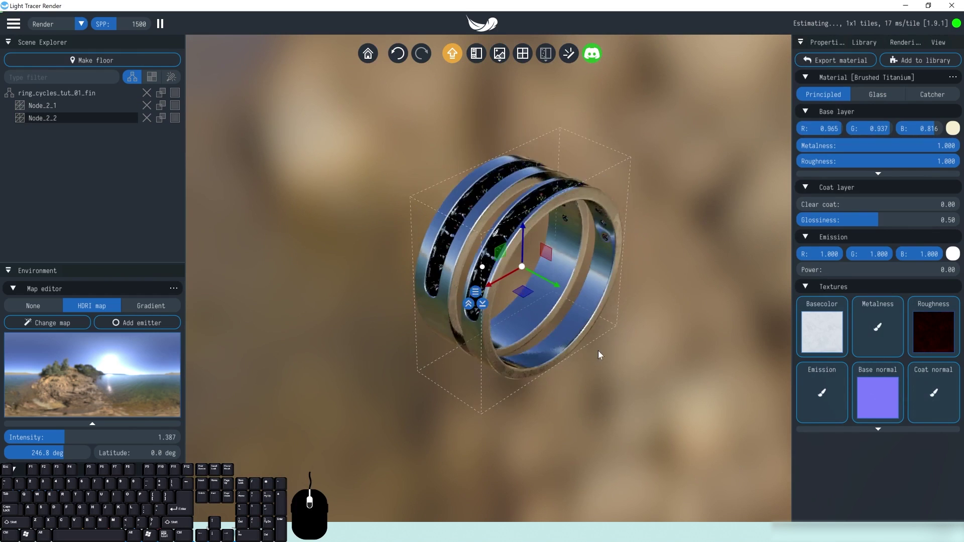
scroll(643, 273, "down", 1)
left_click(538, 325)
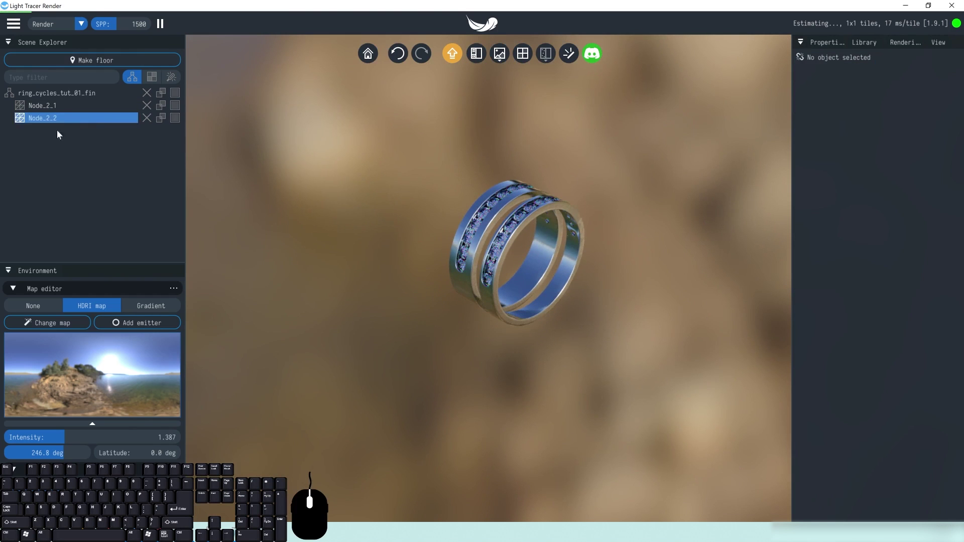
Step: Add a bent floor beneath the rings
left_click(64, 62)
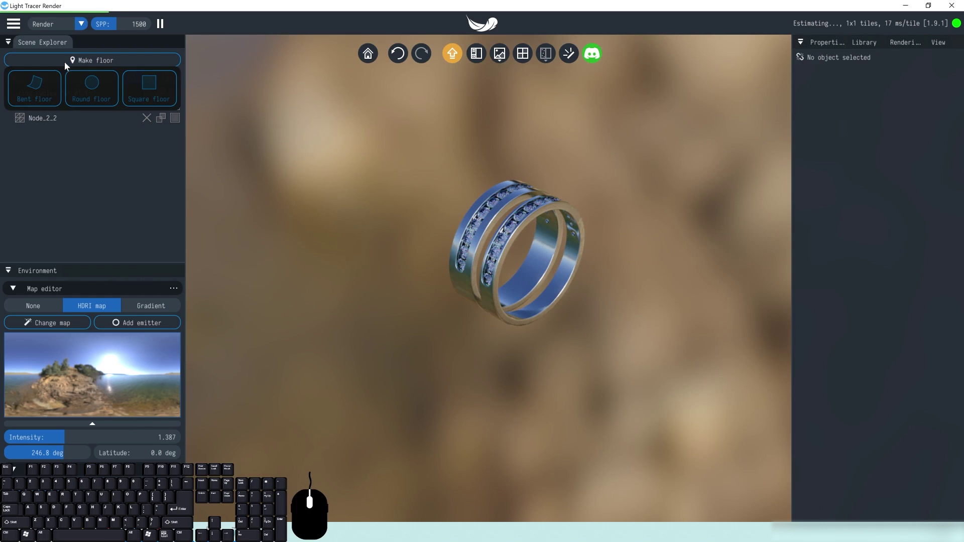
left_click(31, 89)
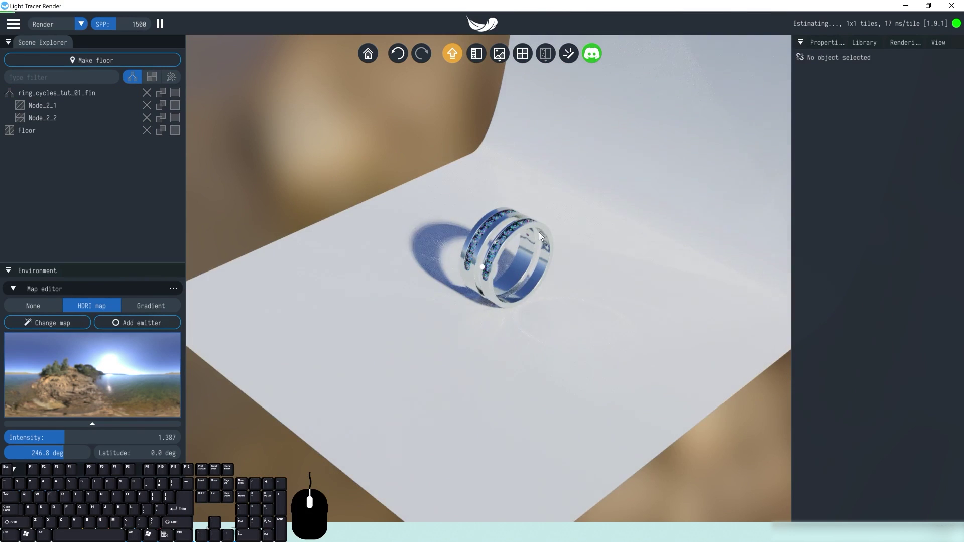
left_click_drag(563, 176, 537, 321)
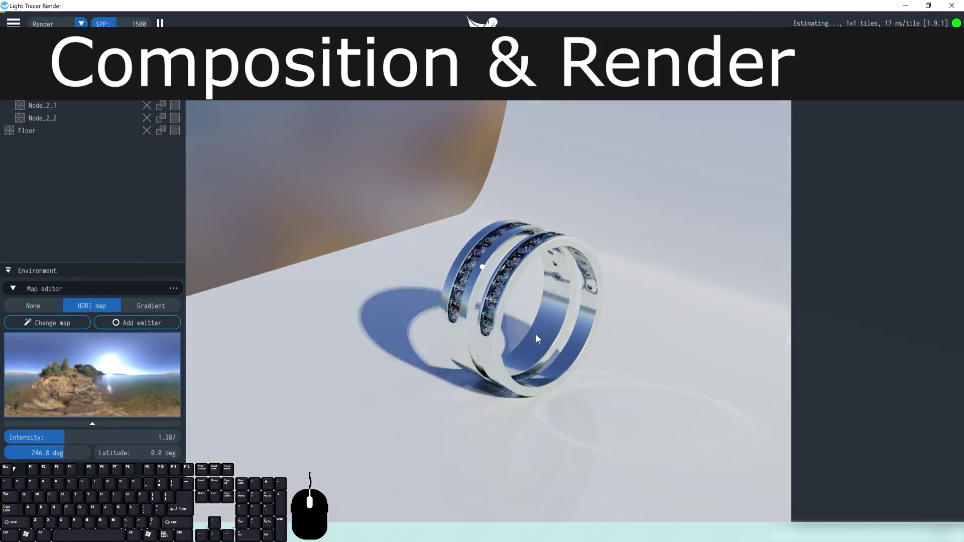
Step: Compose a three-quarter shot with the rings on one side of the frame and their cast shadow beside them
left_click(486, 341)
left_click_drag(489, 273, 525, 301)
scroll(524, 301, "up", 2)
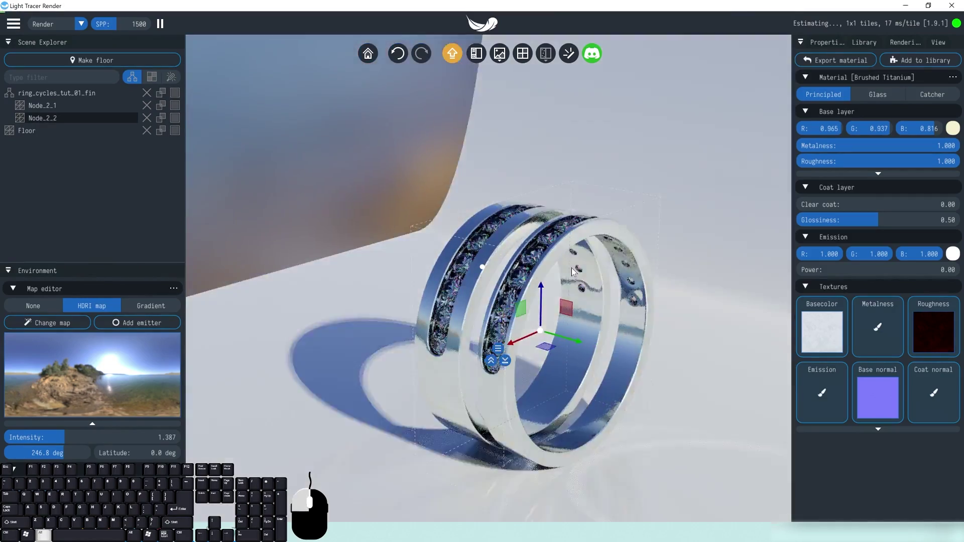
left_click_drag(577, 278, 566, 309)
left_click(544, 345)
middle_click_drag(566, 309, 664, 317, "shift")
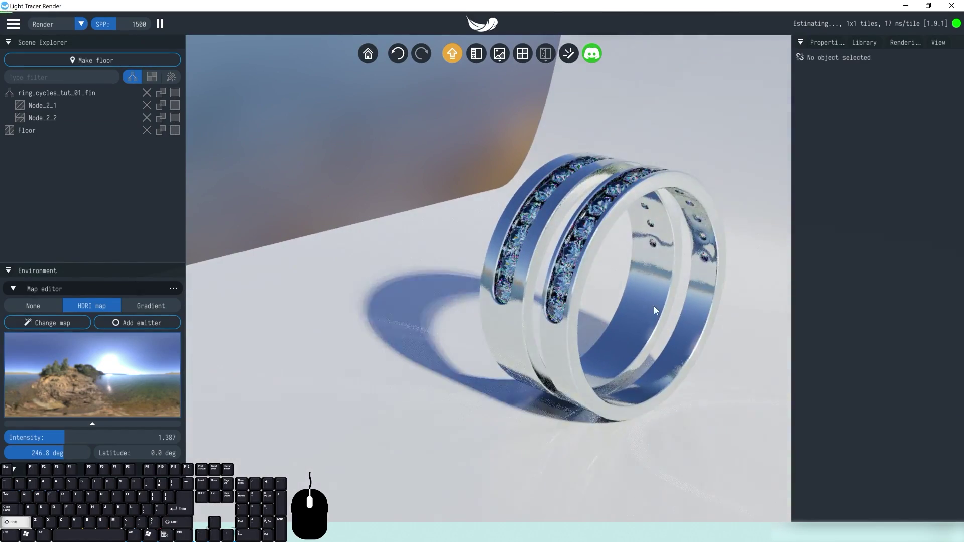
middle_click_drag(637, 259, 643, 277, "shift")
left_click_drag(587, 320, 600, 332, "alt")
middle_click_drag(712, 384, 623, 312, "shift")
left_click_drag(523, 278, 517, 282, "alt")
middle_click_drag(608, 273, 661, 303, "shift")
left_click_drag(642, 346, 540, 272, "alt")
left_click_drag(482, 273, 450, 242, "alt")
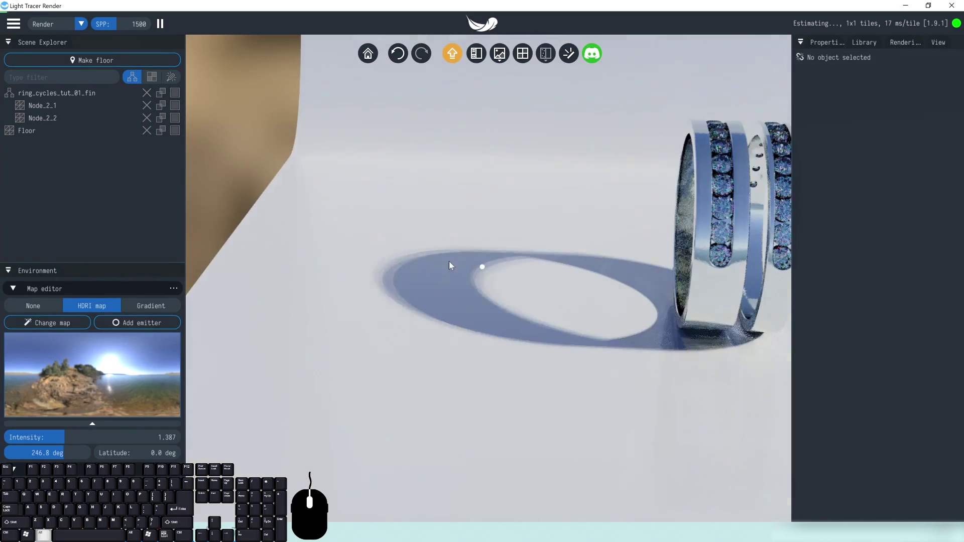
left_click_drag(531, 278, 474, 250, "alt")
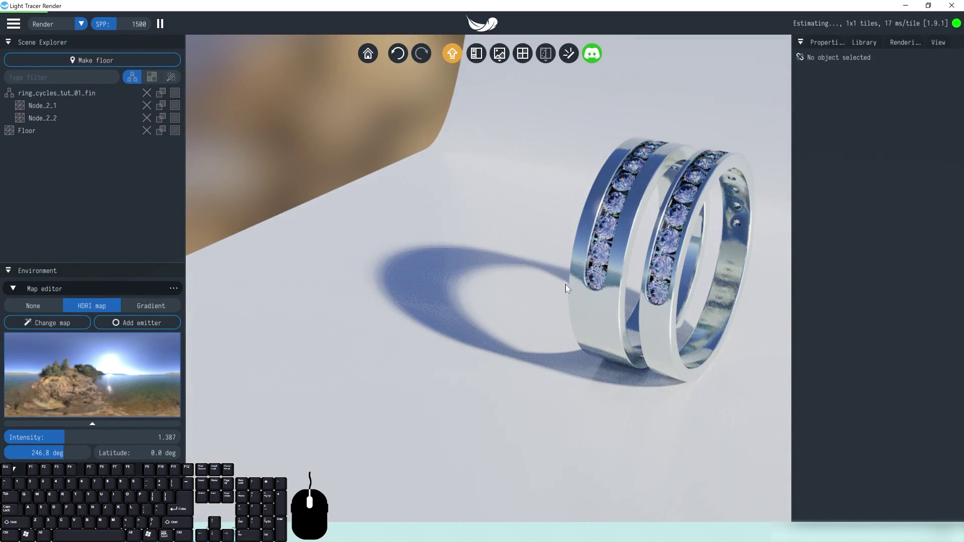
left_click_drag(600, 243, 680, 290)
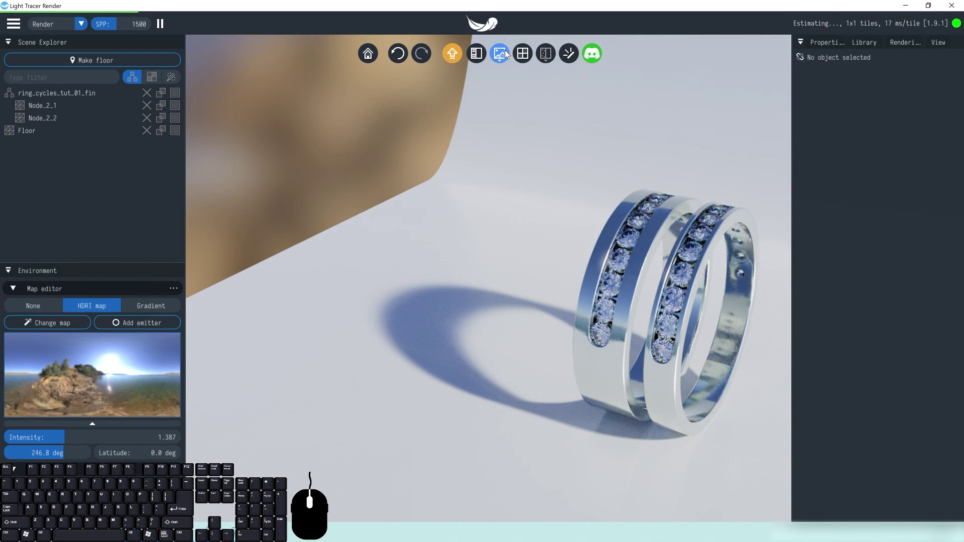
Step: Hide the side panels, refine the shot to look down on the rings more steeply, and restore the panels
left_click(476, 54)
left_click_drag(650, 230, 689, 302)
middle_click_drag(689, 302, 705, 279, "shift")
left_click_drag(615, 295, 576, 302, "alt")
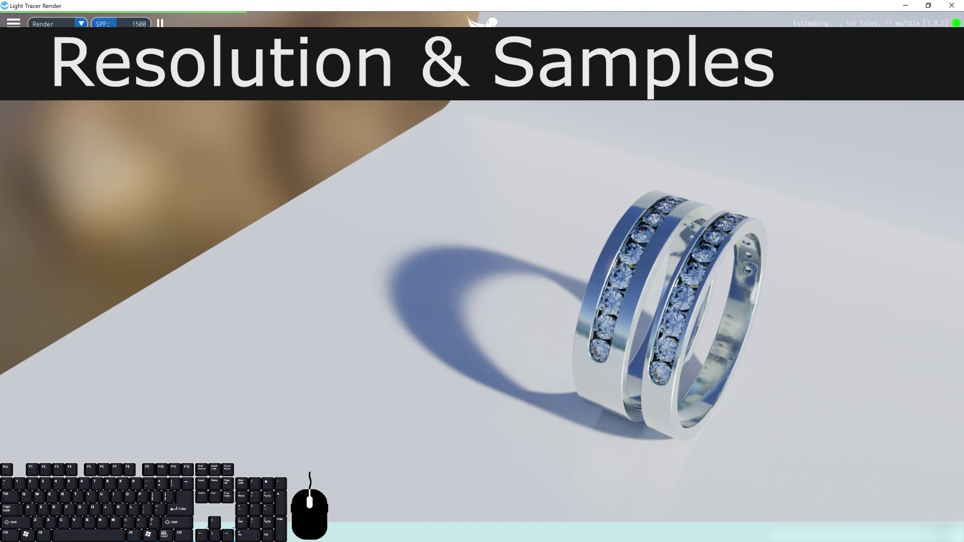
left_click(479, 53)
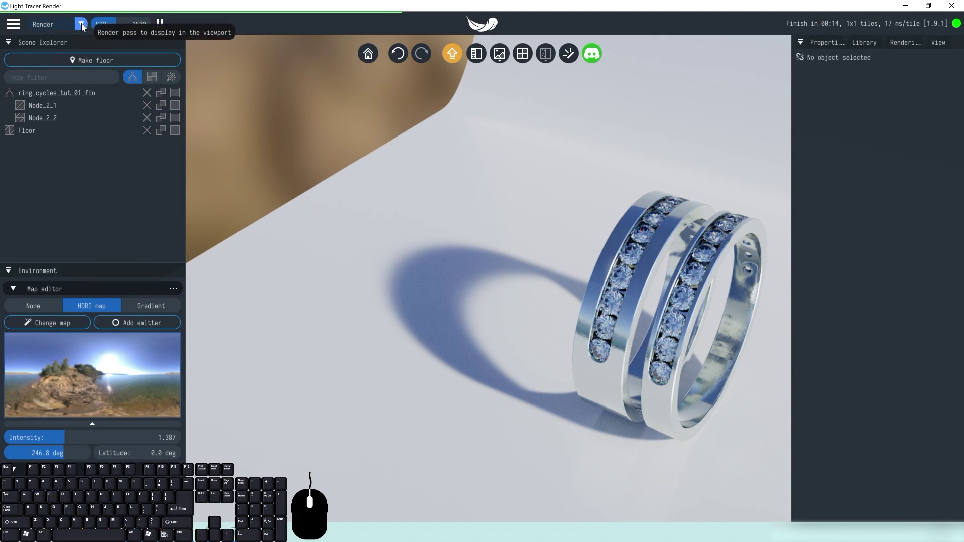
Step: Preview the Normal and Albedo render passes in the viewport and return to the Render pass
left_click(44, 25)
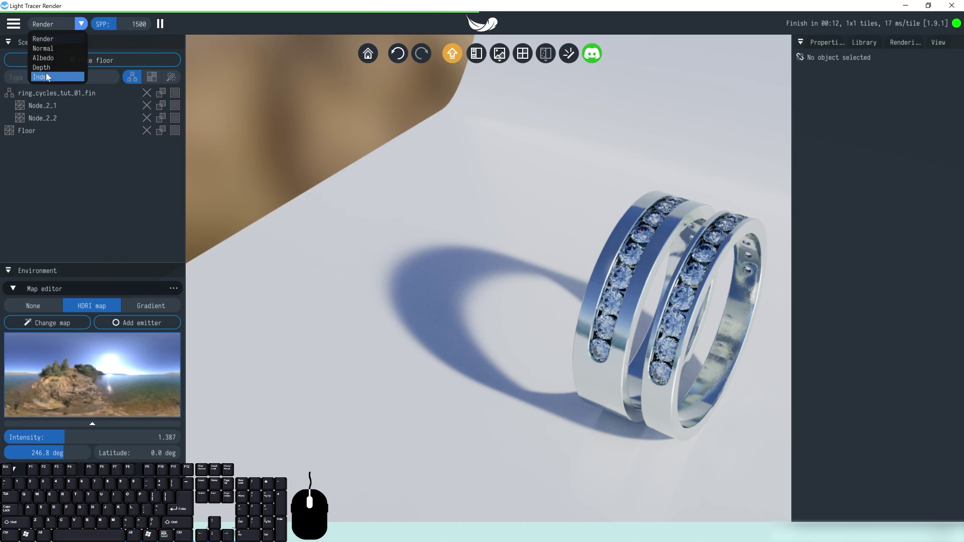
left_click(49, 48)
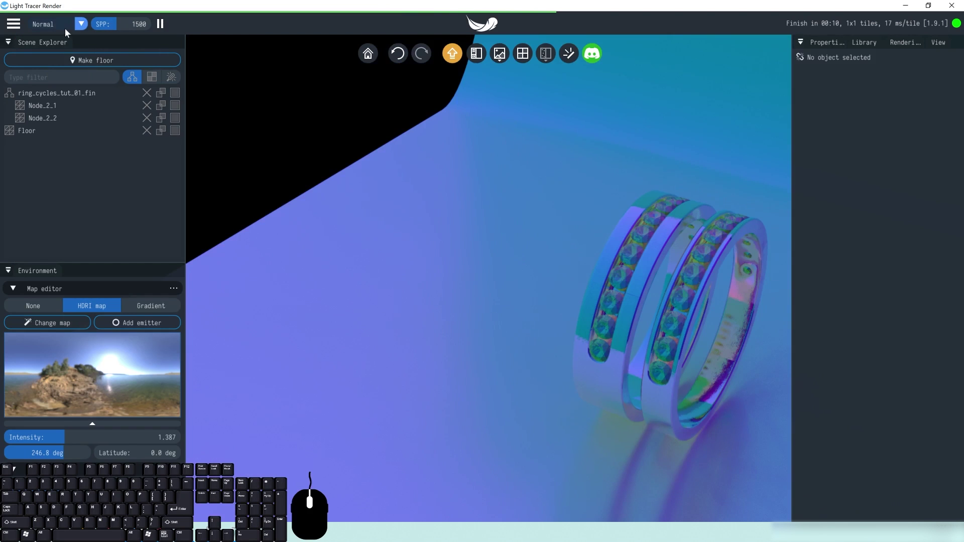
left_click(65, 29)
left_click(56, 57)
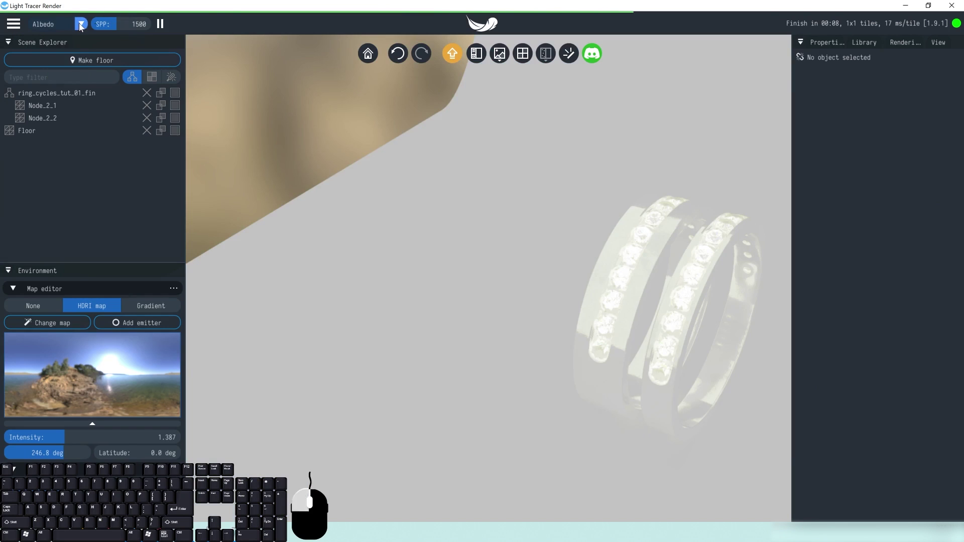
left_click(81, 25)
left_click(54, 38)
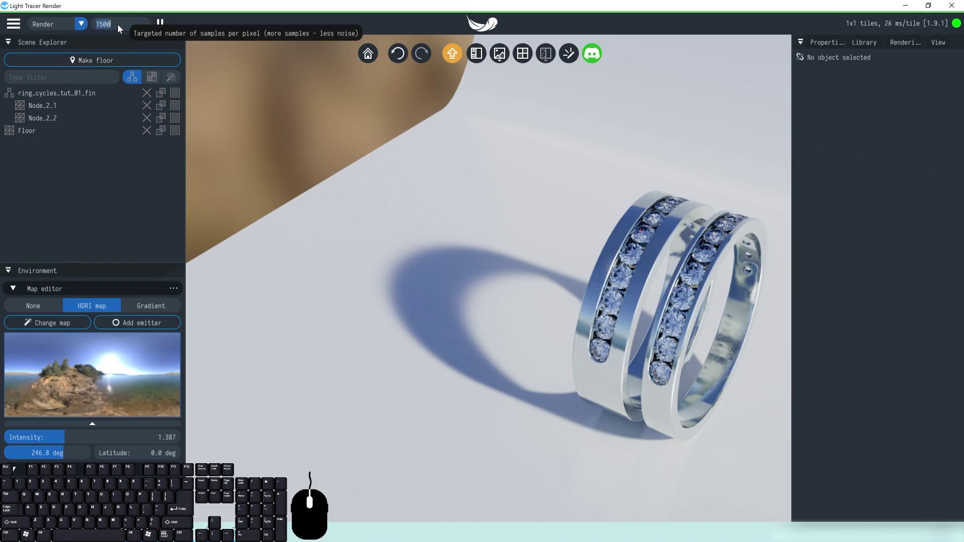
Step: Turn the view to show more of the rings' interior and set the samples per pixel to 500
key("shift")
left_click_drag(642, 339, 633, 240)
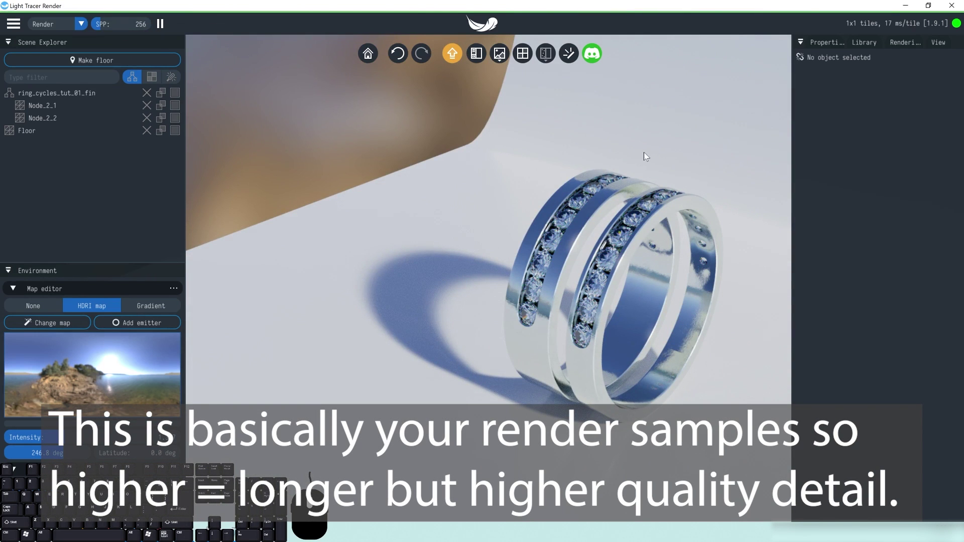
double_click(121, 23)
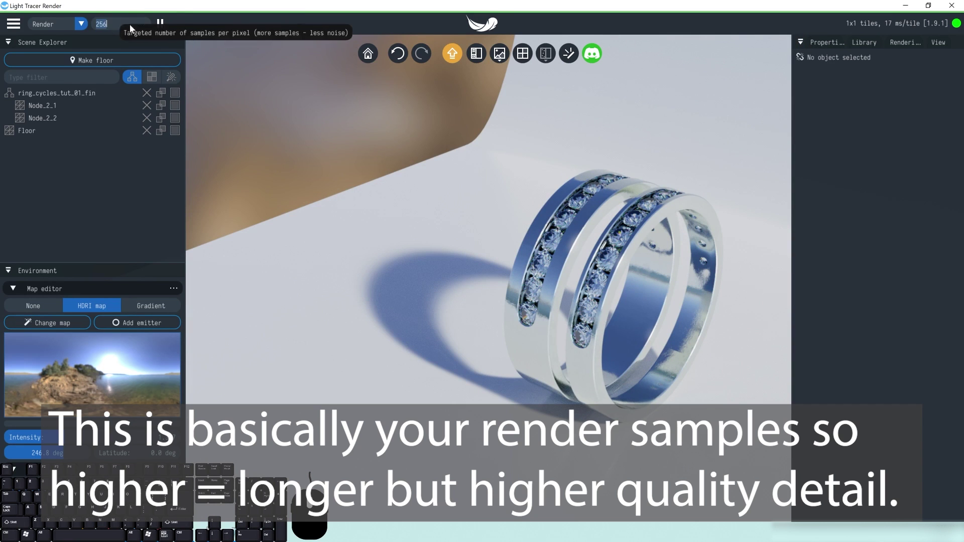
type("500")
key("Return")
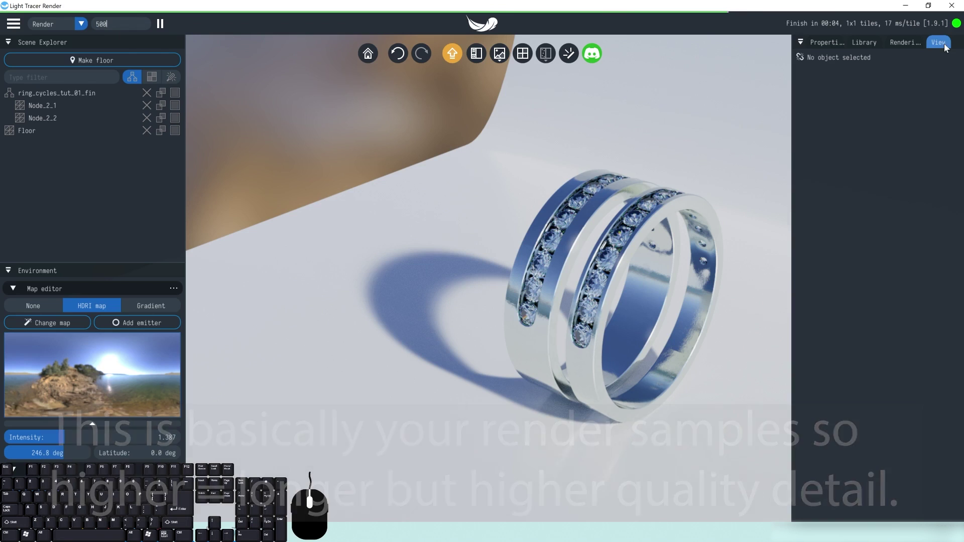
Step: Set the render resolution to 3140 px wide by 2160 px high and inspect the stones up close
left_click(914, 42)
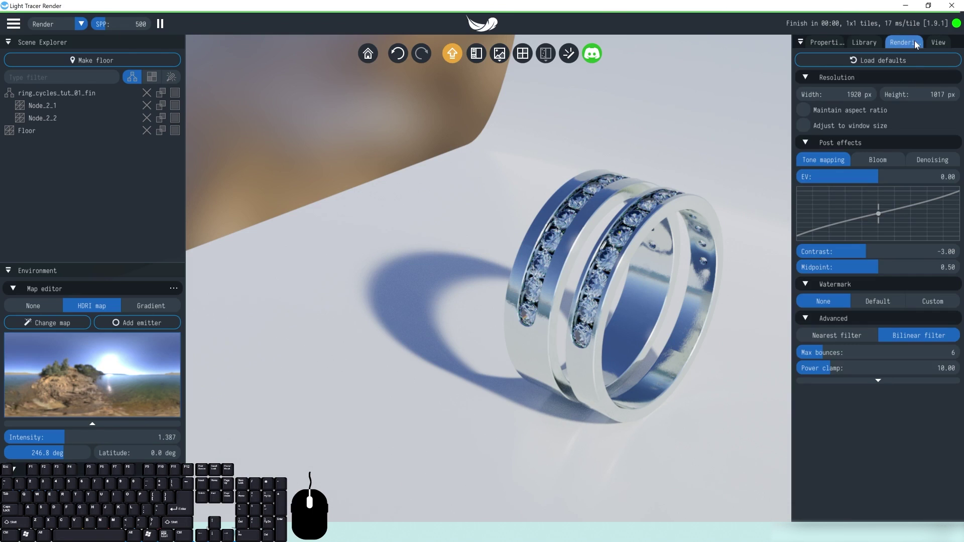
double_click(848, 95)
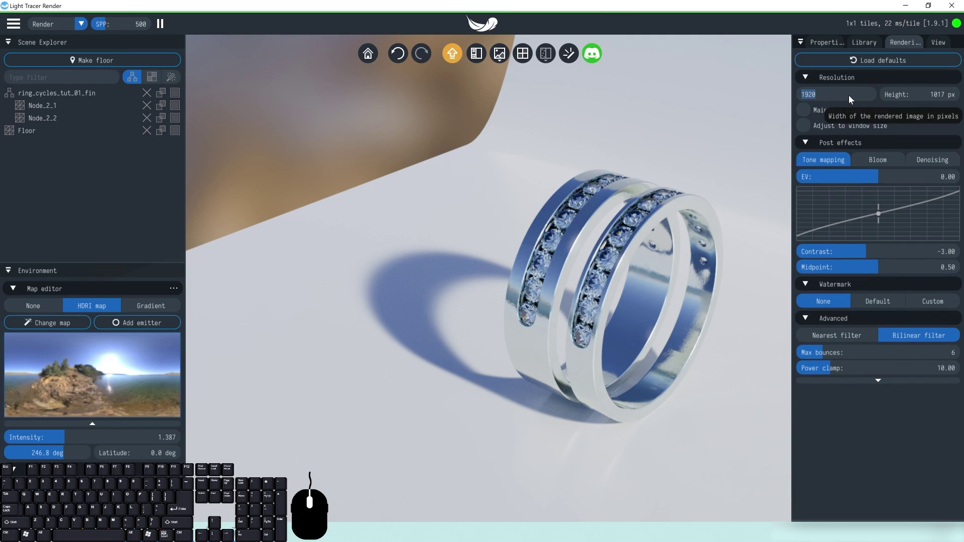
type("3")
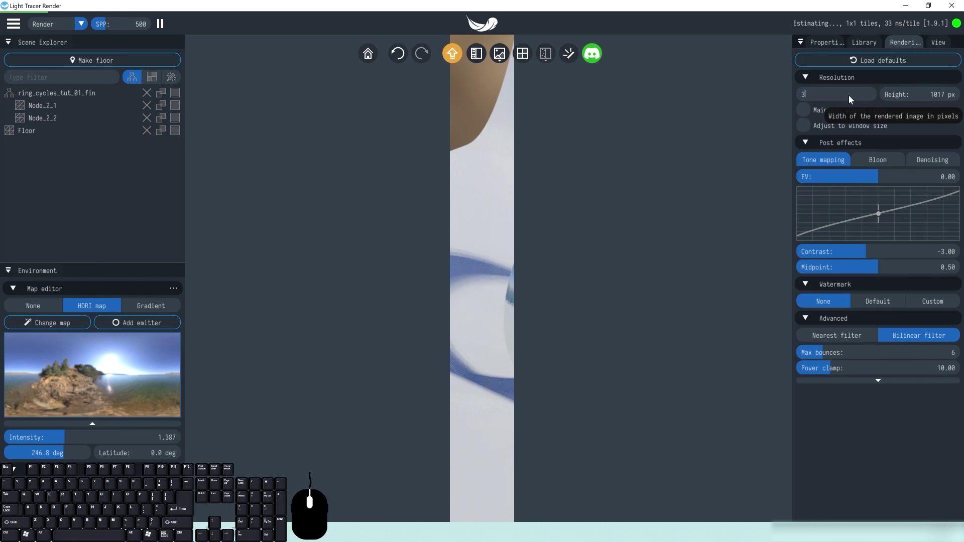
type("140")
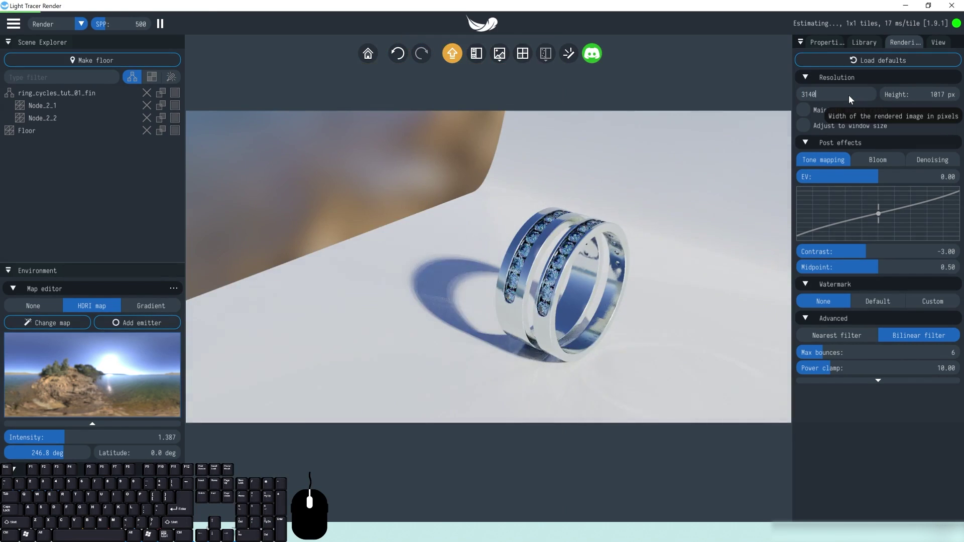
double_click(923, 92)
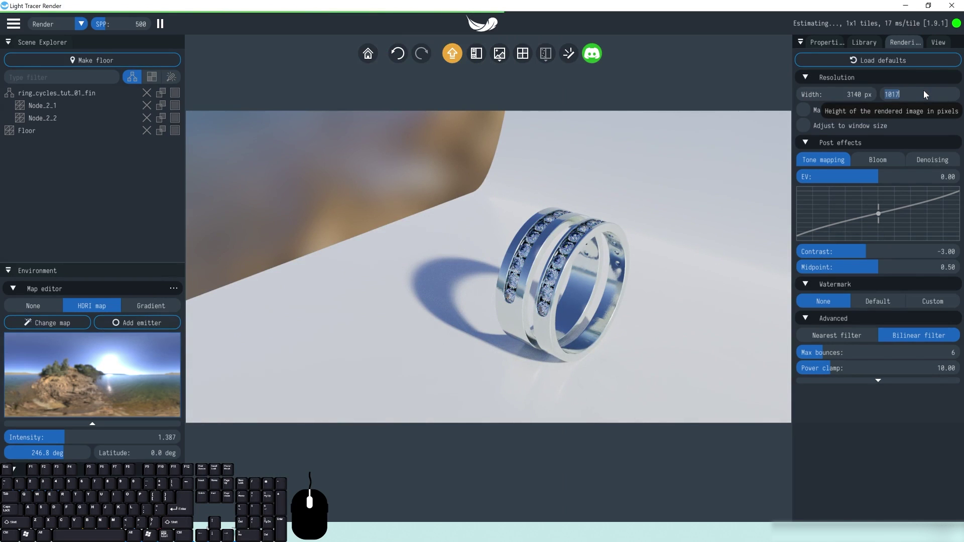
type("2160")
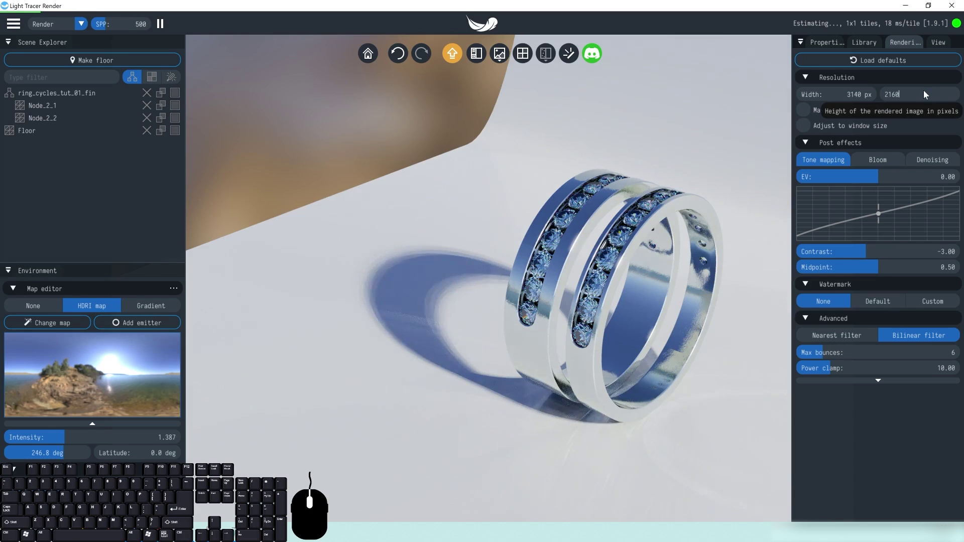
key("Return")
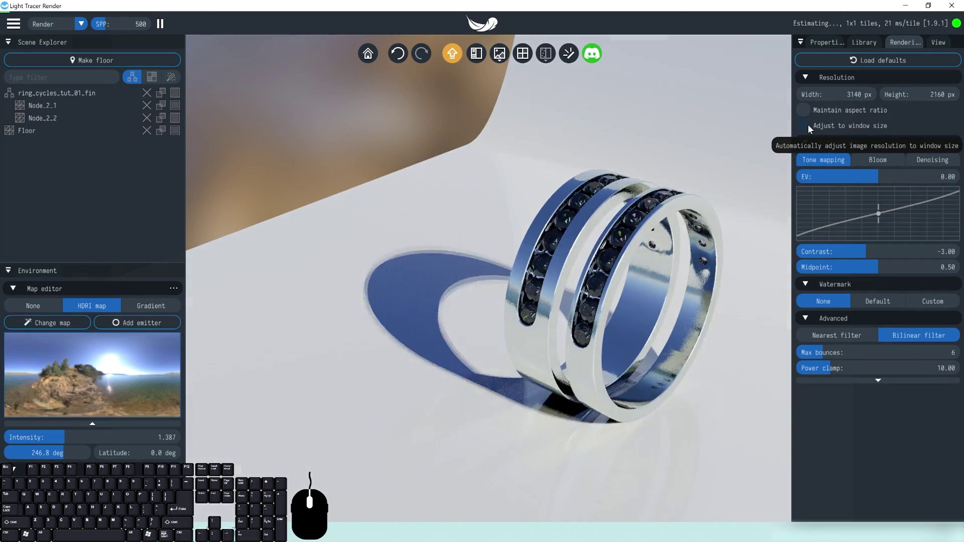
scroll(638, 296, "up", 5)
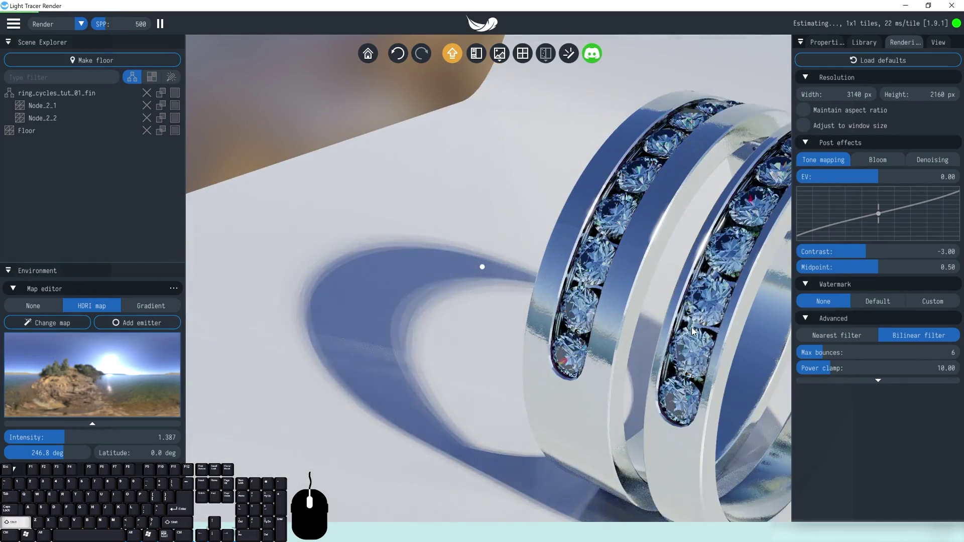
Step: Inspect the stones up close and briefly switch the resolution to follow the window size before restoring the custom size
scroll(681, 323, "up", 1)
scroll(661, 315, "down", 2)
scroll(661, 315, "up", 2)
scroll(682, 304, "down", 2)
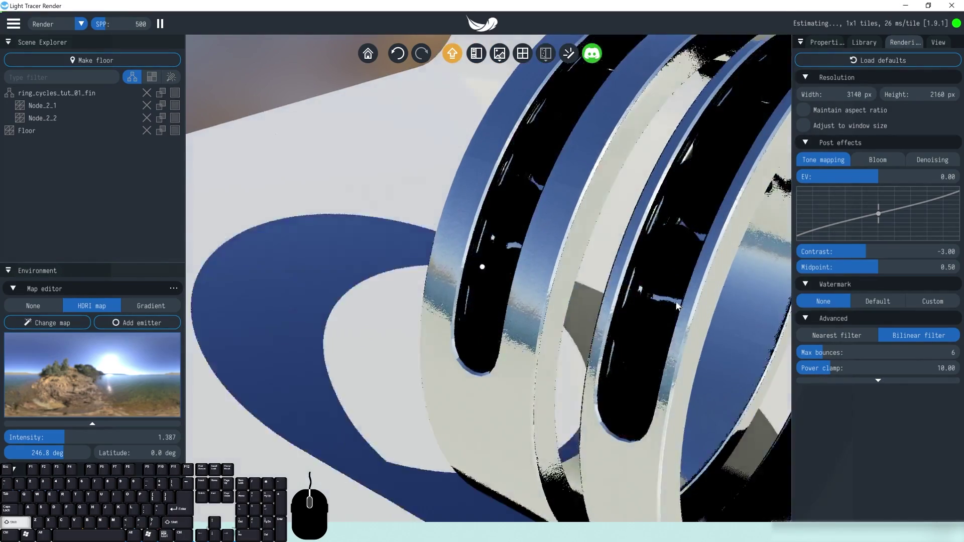
scroll(666, 266, "up", 1)
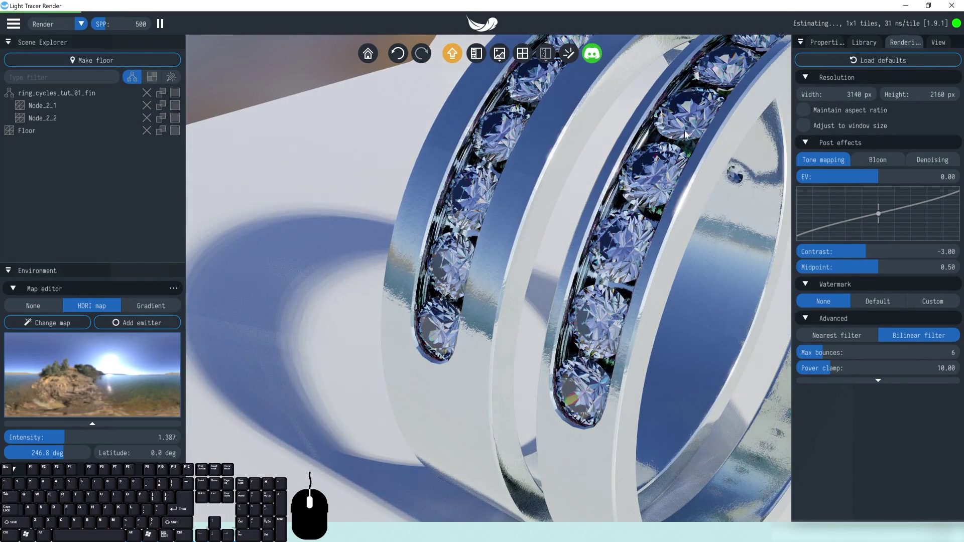
left_click(804, 126)
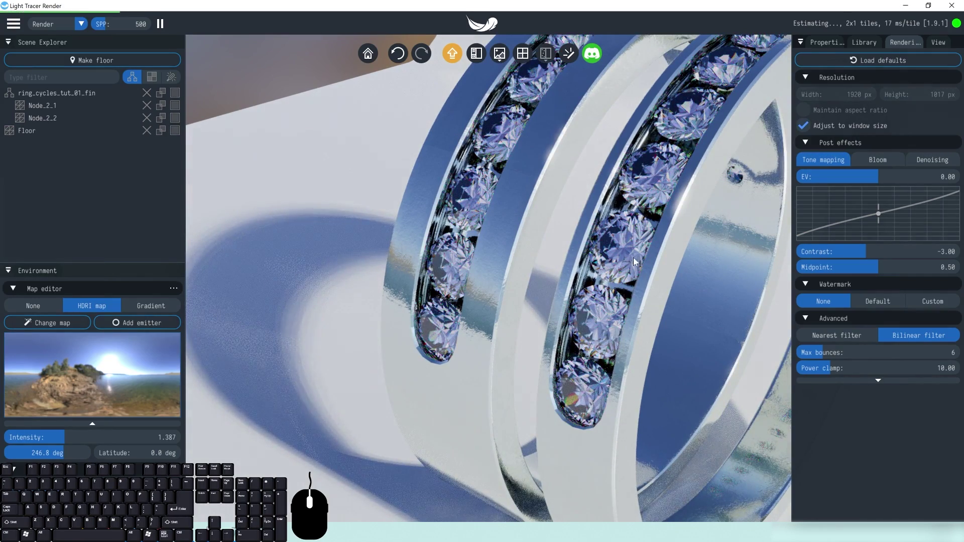
left_click(806, 123)
Step: Pull back to show both rings whole, turn on the camera's thirds grid, and position the rings by its second vertical line
scroll(536, 228, "down", 5)
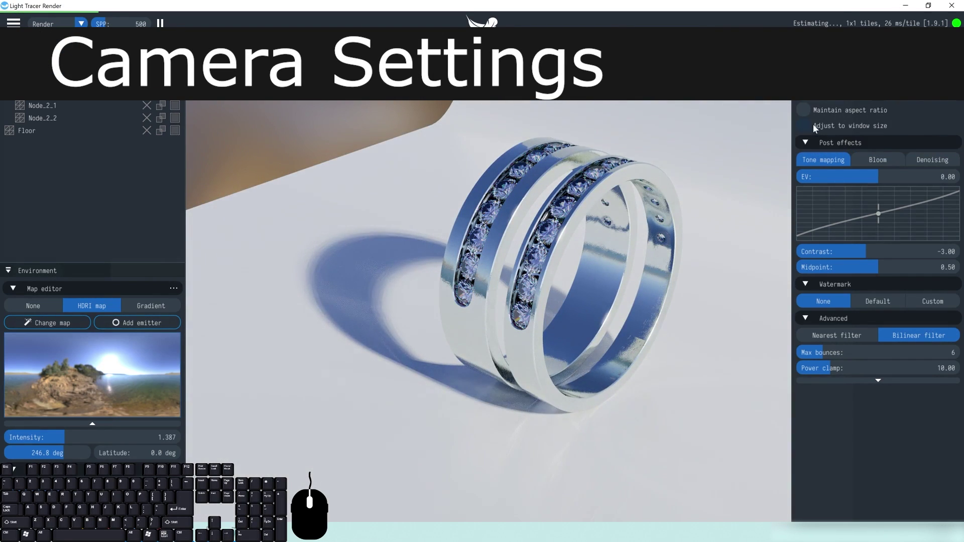
left_click_drag(561, 345, 594, 281)
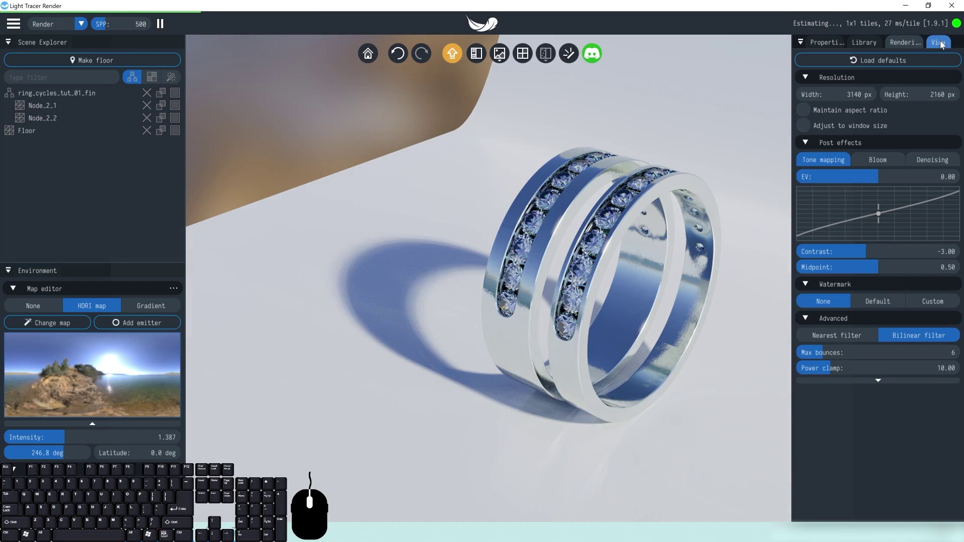
left_click(939, 43)
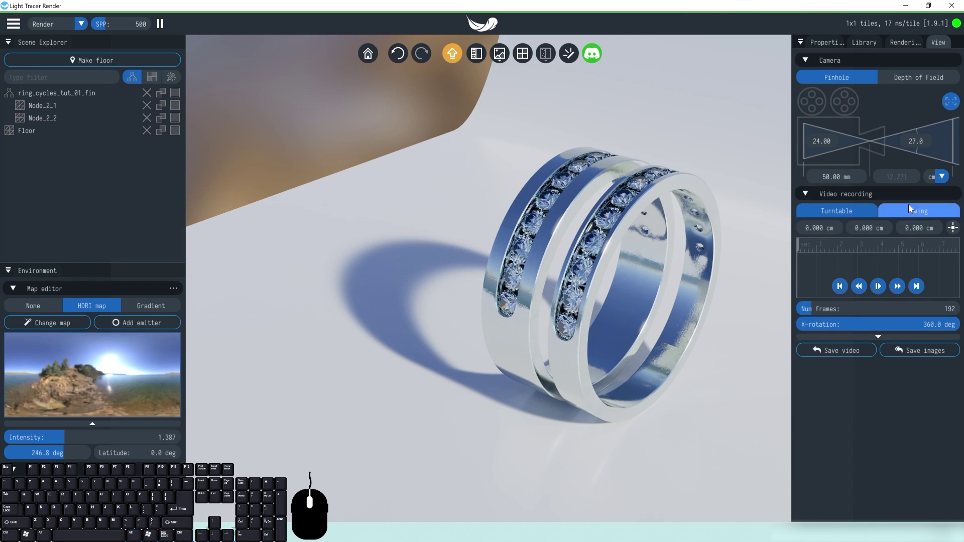
left_click(911, 44)
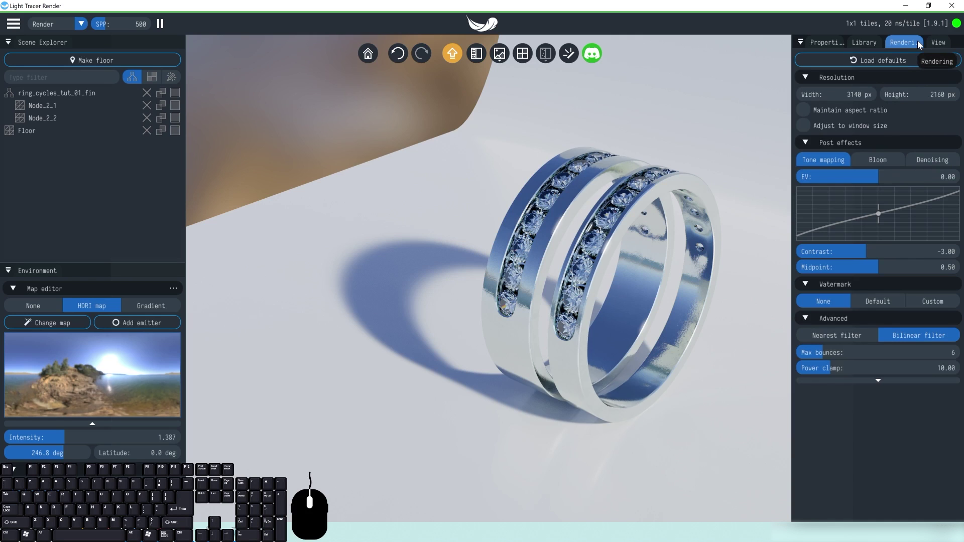
left_click(813, 42)
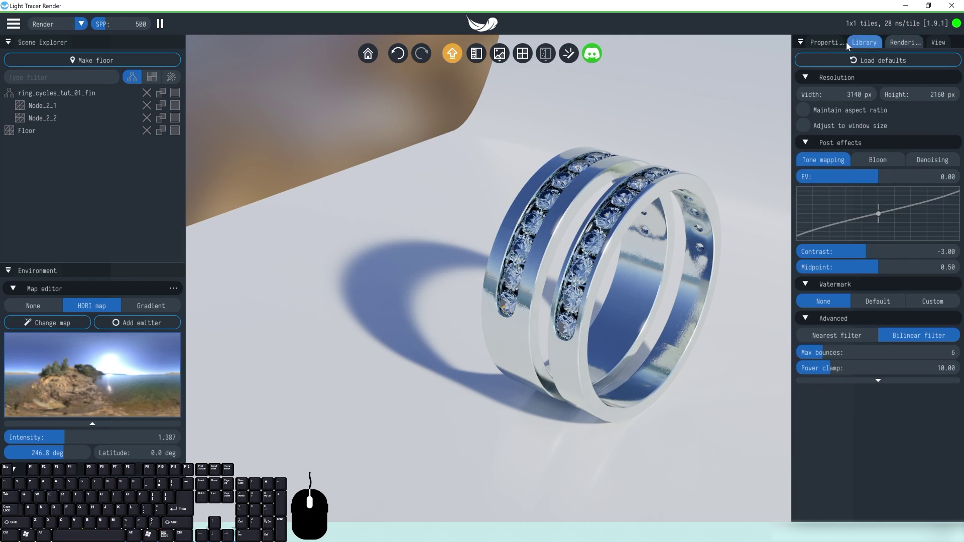
left_click(864, 42)
left_click(938, 43)
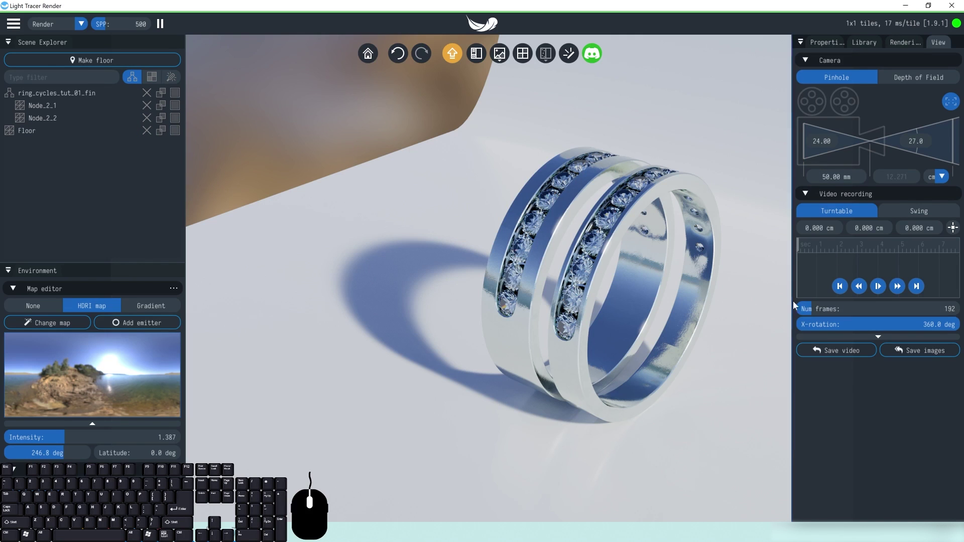
left_click(950, 102)
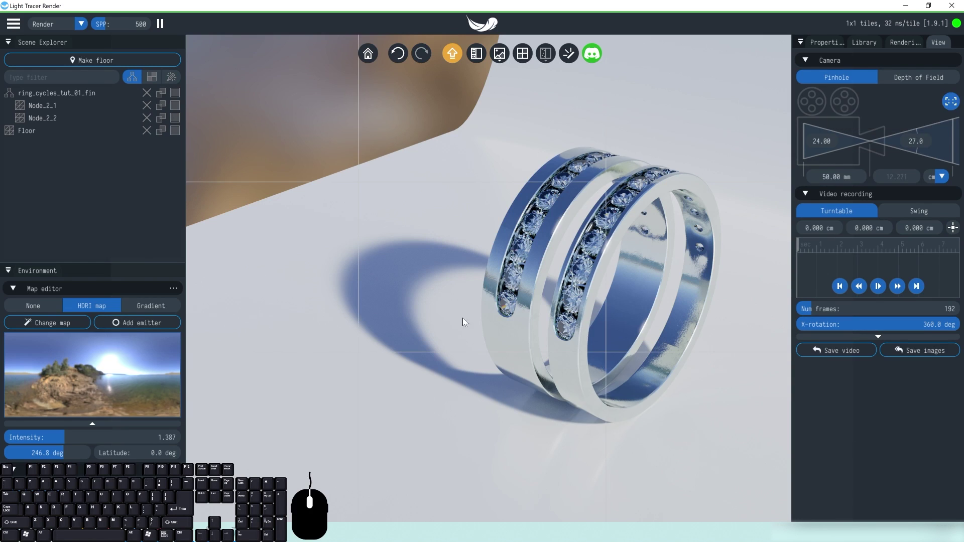
left_click_drag(528, 215, 613, 167)
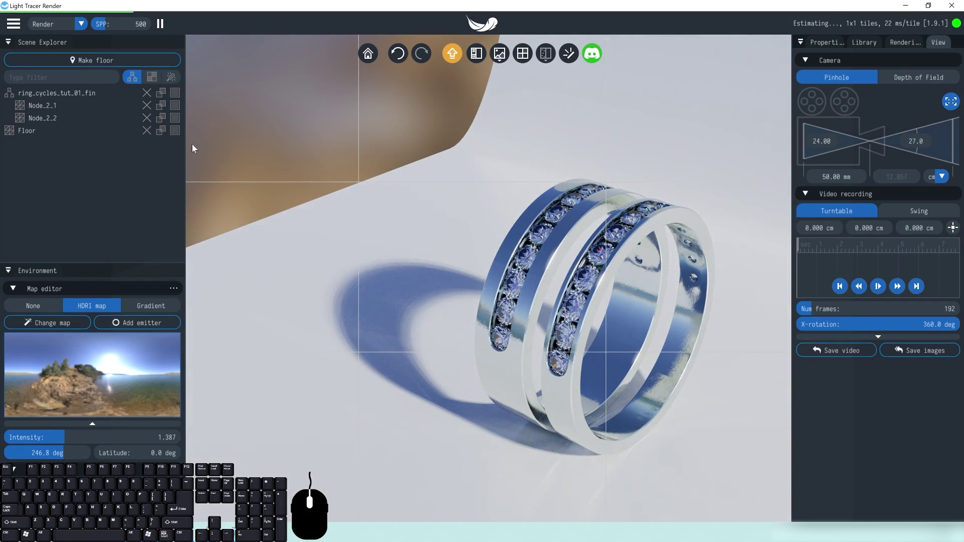
Step: Set the floor material's base color to black (#000000) and return to the camera settings
left_click(608, 111)
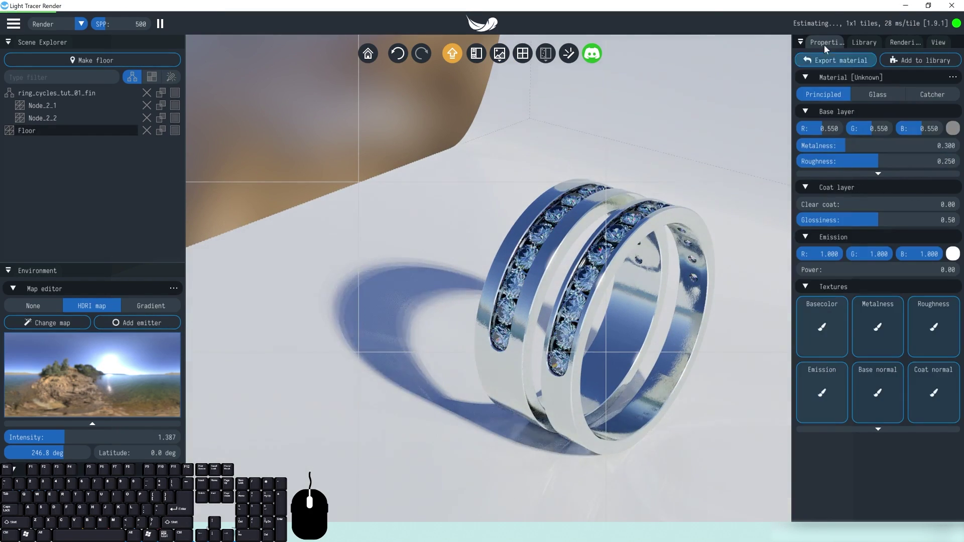
left_click(952, 128)
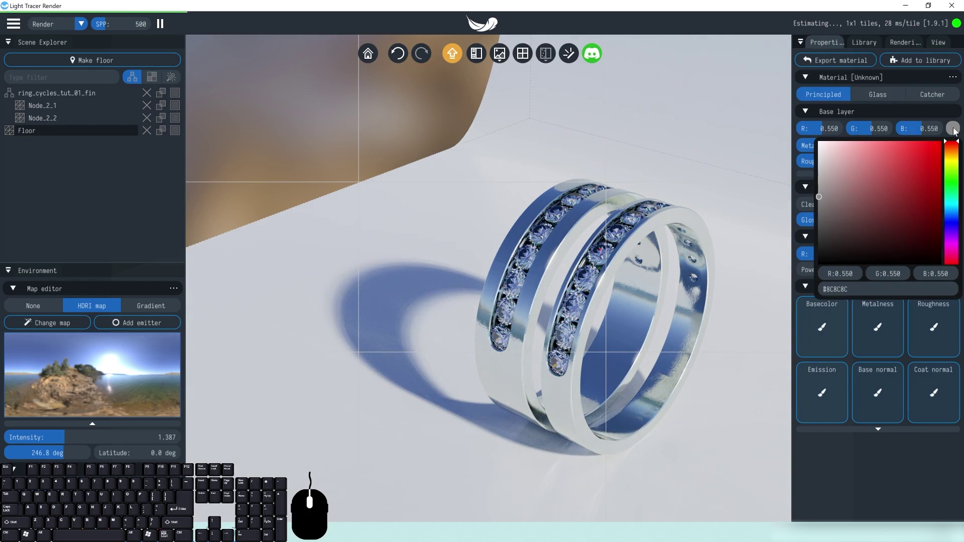
left_click_drag(856, 204, 802, 272)
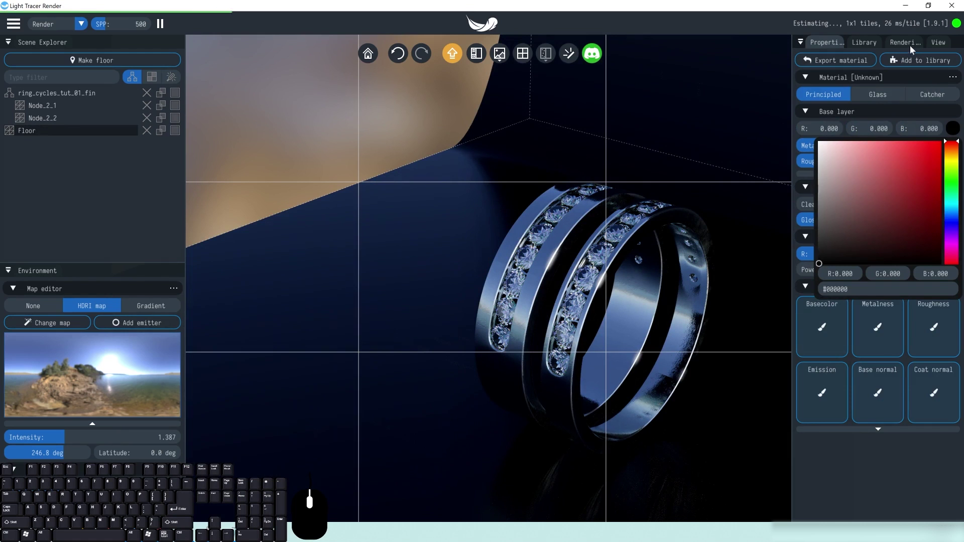
left_click(939, 43)
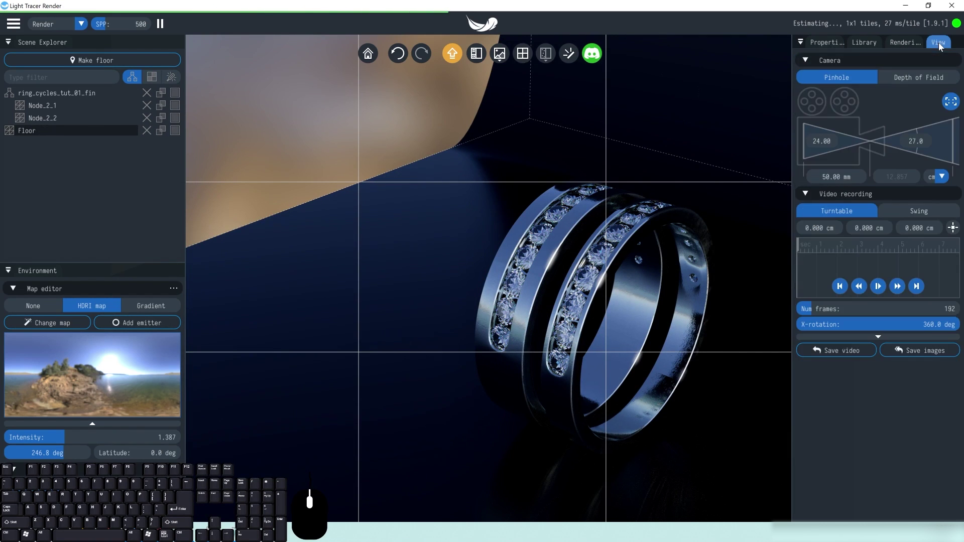
Step: Hide the side panels and recompose the rings against the thirds grid, undoing the accidental ring transformation
left_click(476, 53)
middle_click_drag(646, 248, 656, 246, "shift")
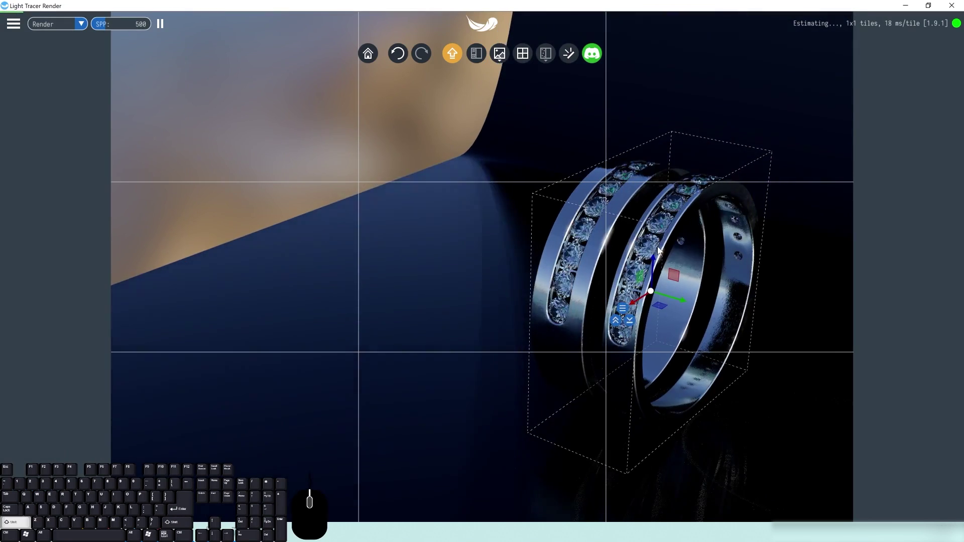
left_click_drag(657, 249, 635, 264, "alt")
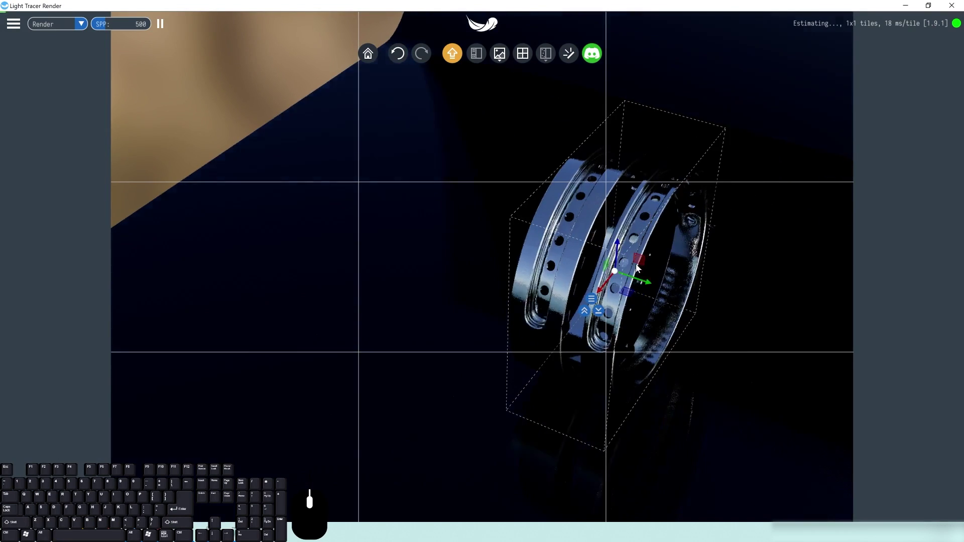
key("ctrl+z")
left_click(770, 269)
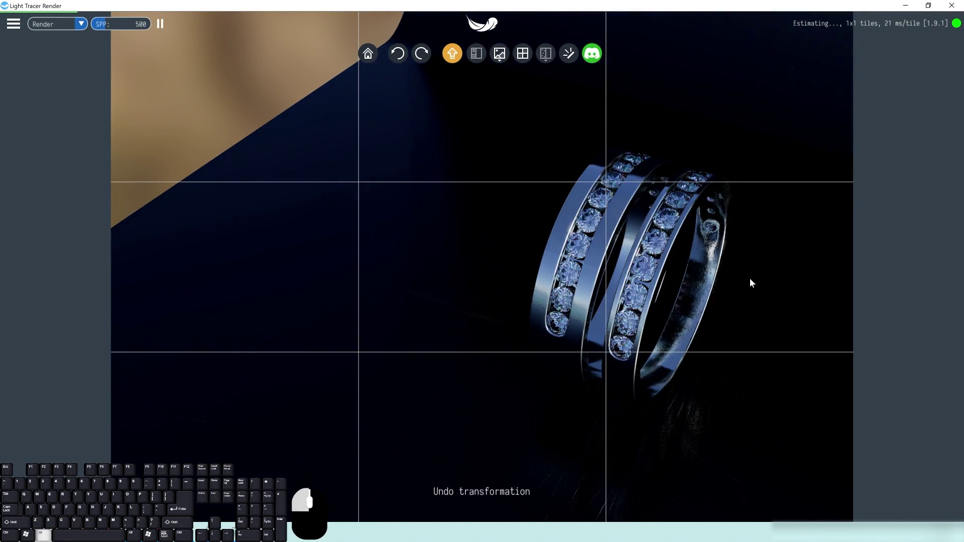
left_click_drag(754, 281, 739, 274, "alt")
middle_click_drag(742, 274, 773, 281, "shift")
left_click_drag(731, 271, 734, 273, "alt")
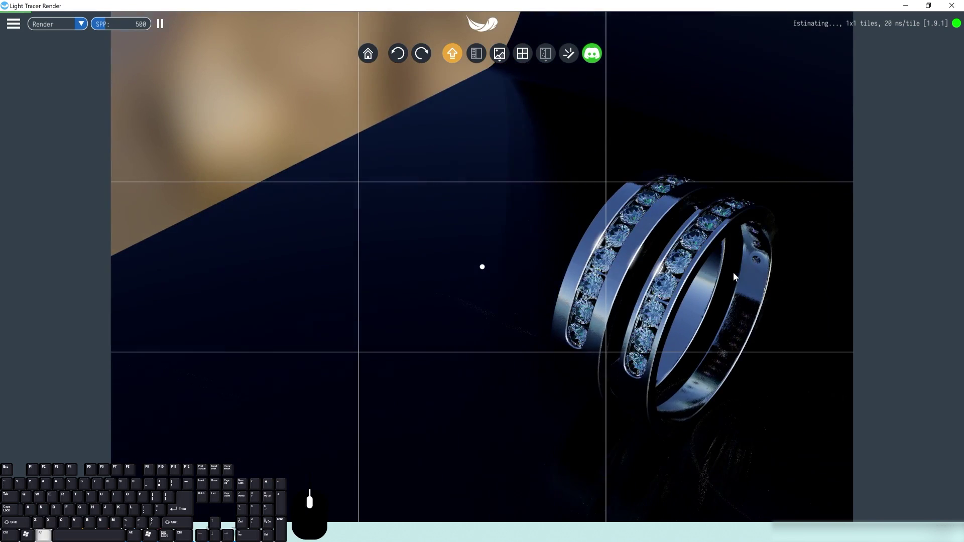
middle_click_drag(755, 280, 752, 276, "shift")
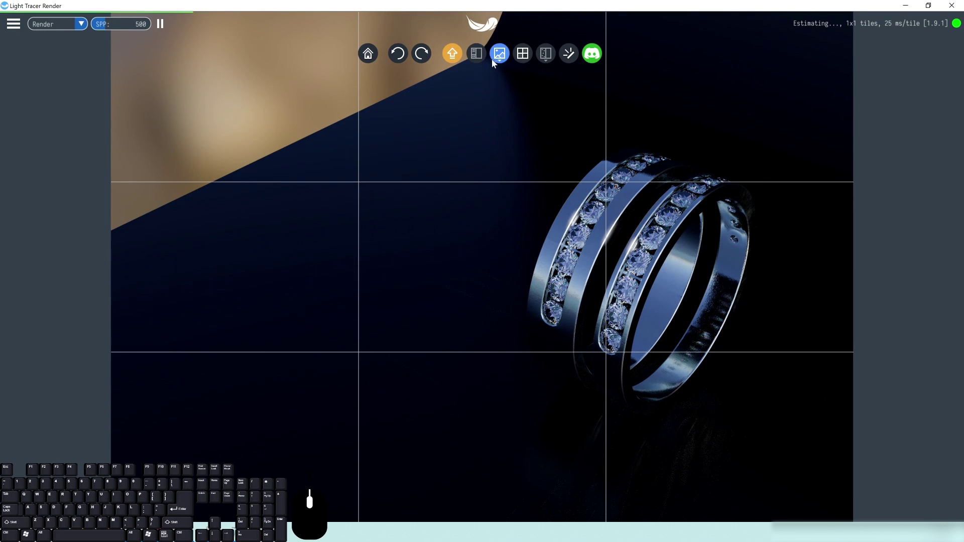
Step: Scale the floor to 2.620 along Y so it extends farther behind the rings, undoing the extra scaling
left_click(503, 148)
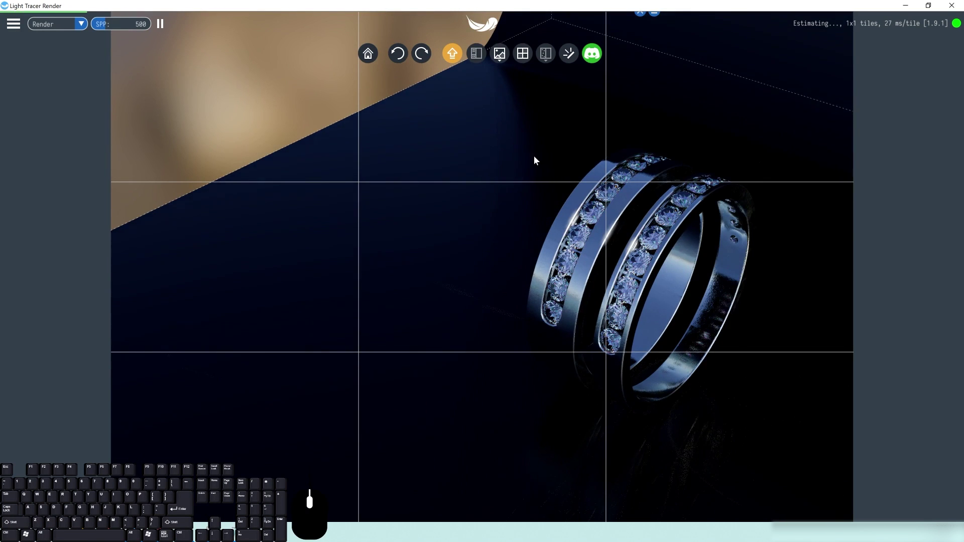
scroll(533, 156, "down", 5)
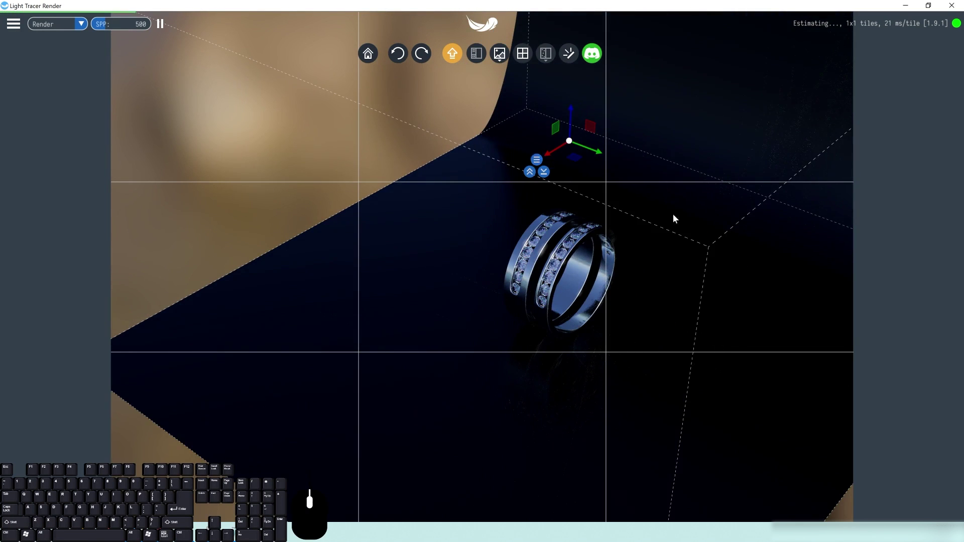
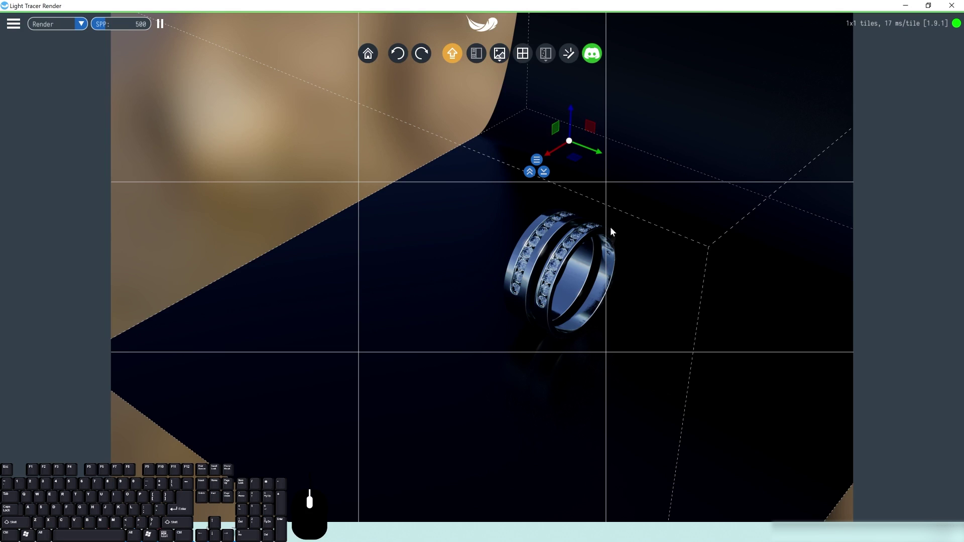
left_click(536, 160)
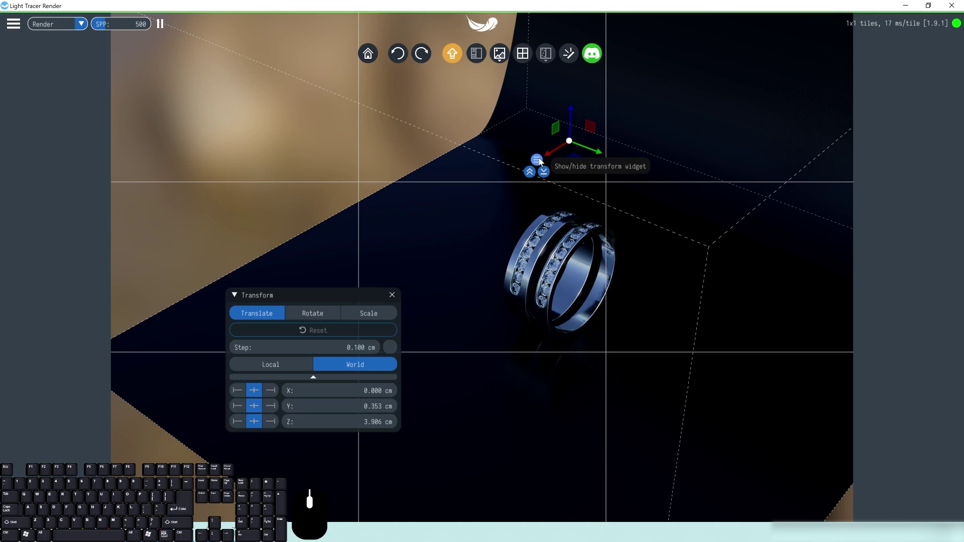
left_click(369, 313)
left_click_drag(319, 356, 495, 402)
key("ctrl+z")
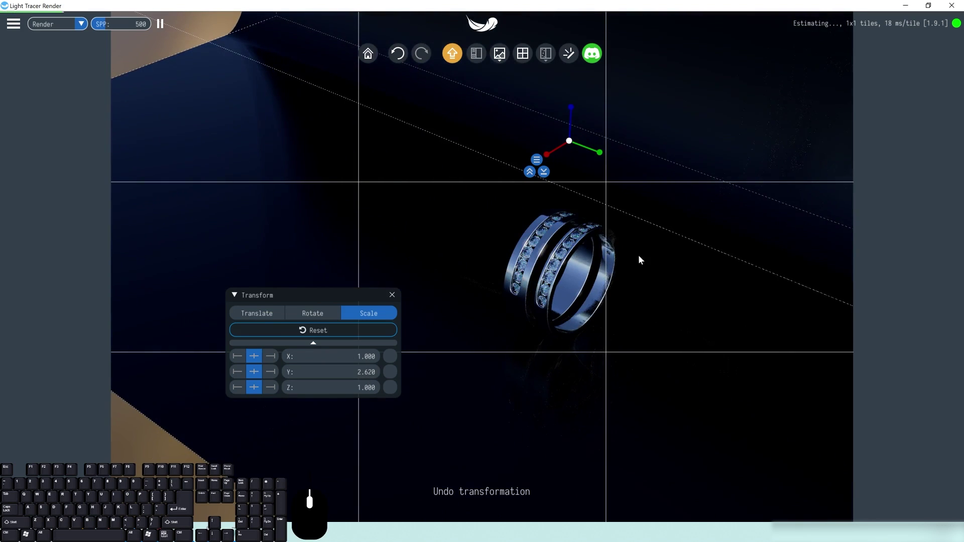
Step: Move back in on the rings, frame them across the second vertical grid line, and restore the side panels
scroll(645, 238, "up", 3)
scroll(645, 238, "up", 2)
scroll(654, 239, "up", 3)
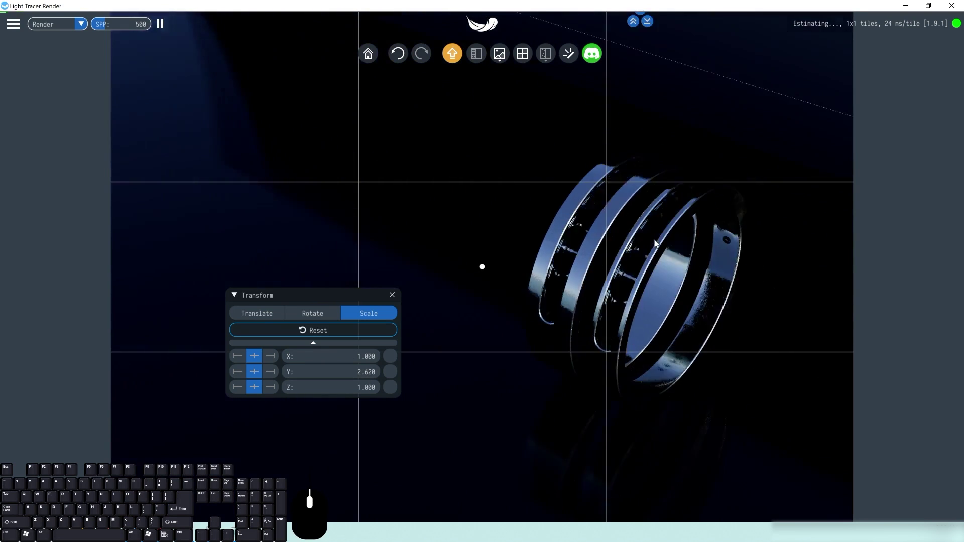
left_click_drag(700, 236, 693, 234)
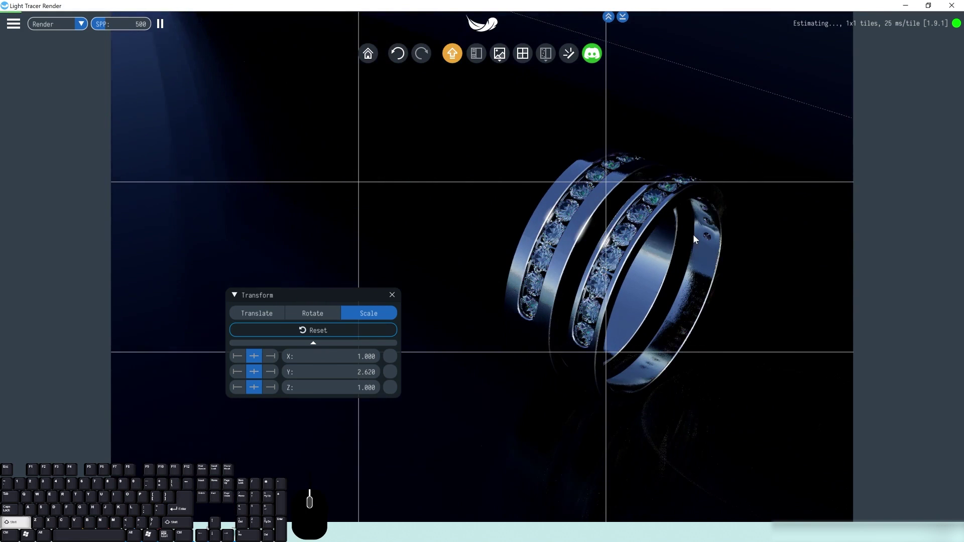
left_click(476, 54)
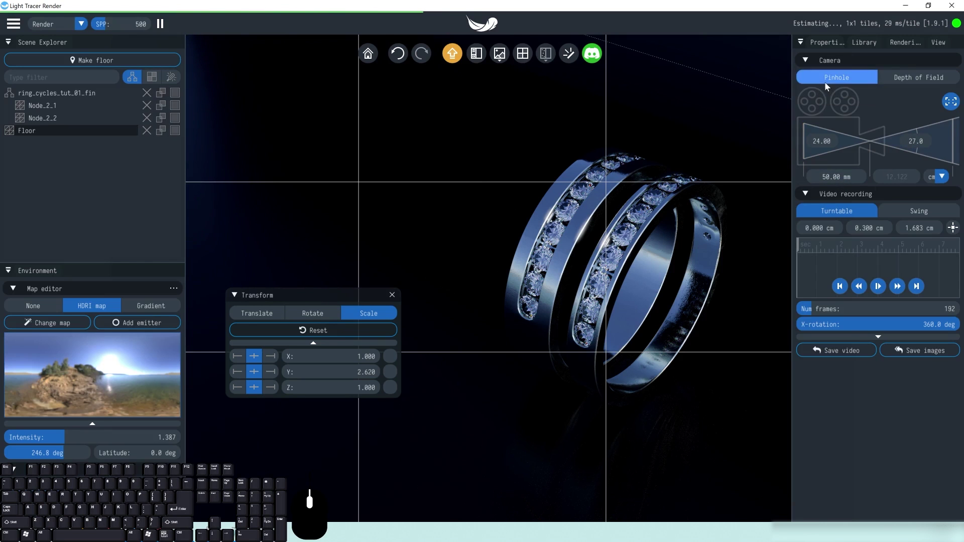
Step: Switch the camera model to Depth of Field, close the Transform widget, and deselect the floor
left_click(918, 79)
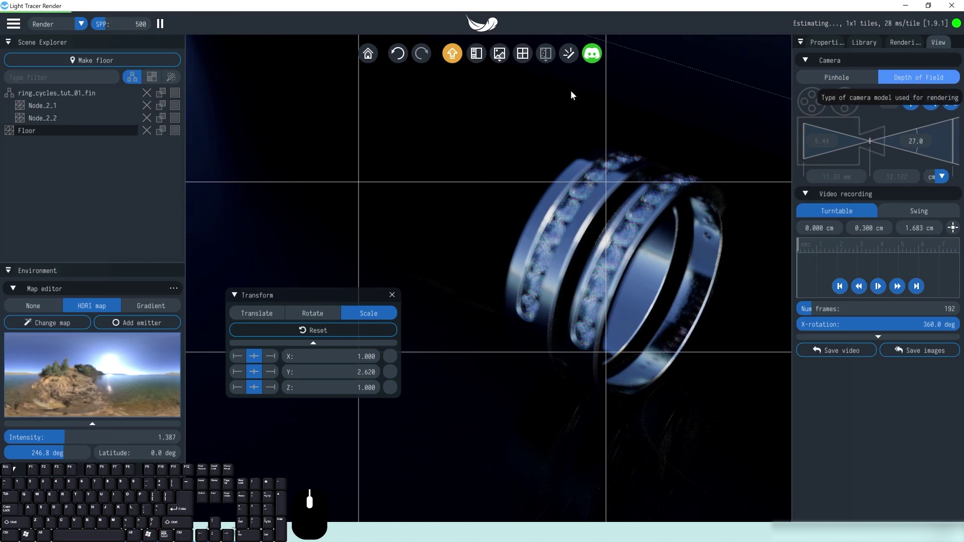
left_click(392, 294)
left_click(458, 232)
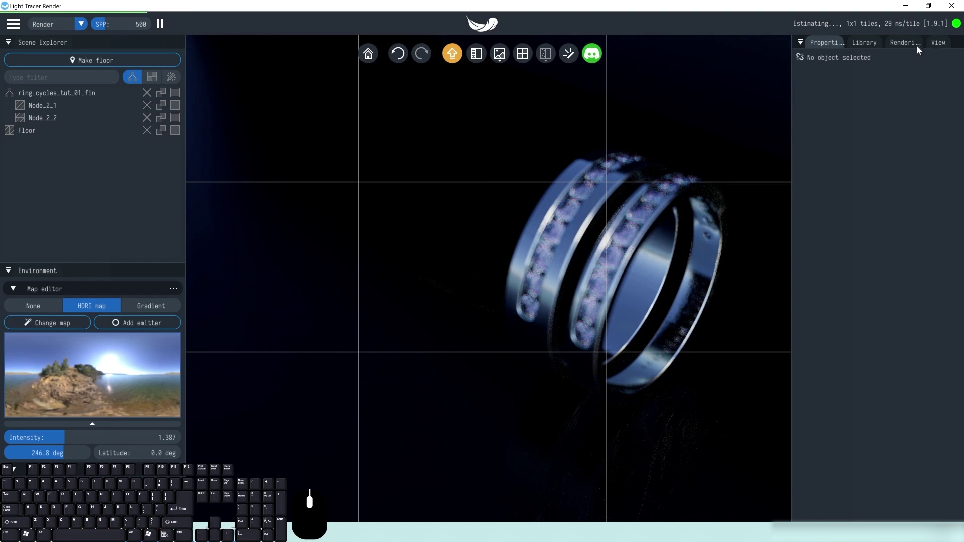
left_click(937, 42)
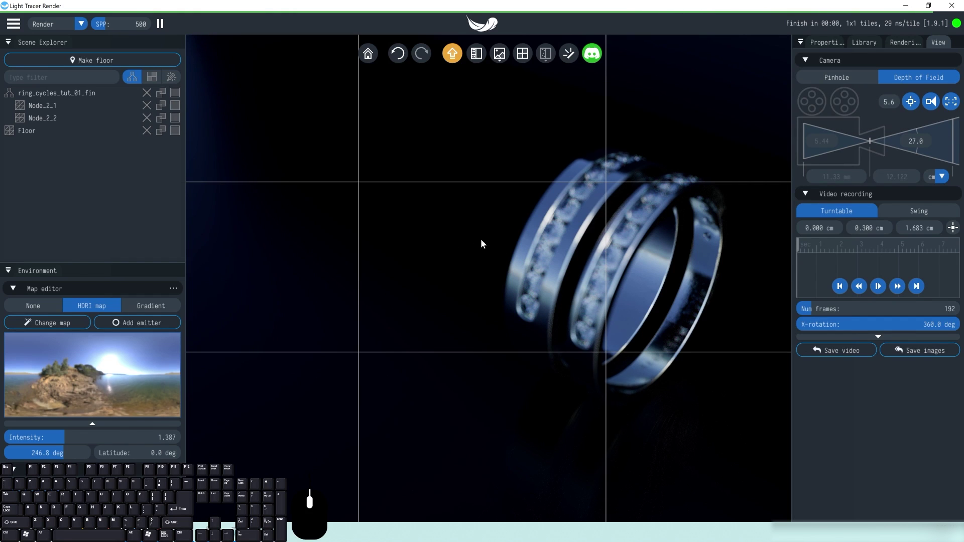
Step: Turn off the camera's auto-focus and set the focus distance to 8.940 cm
left_click(911, 101)
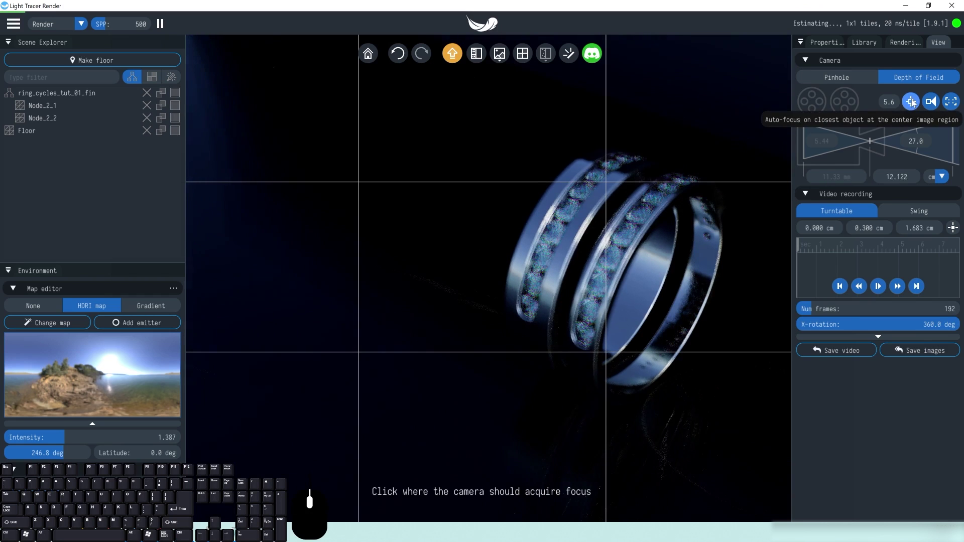
left_click_drag(902, 178, 893, 176)
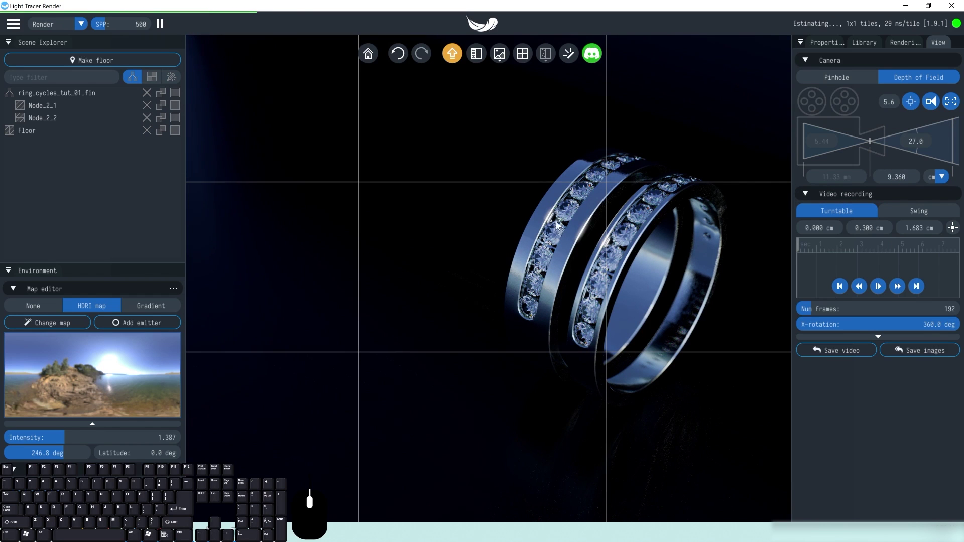
left_click_drag(893, 177, 892, 177)
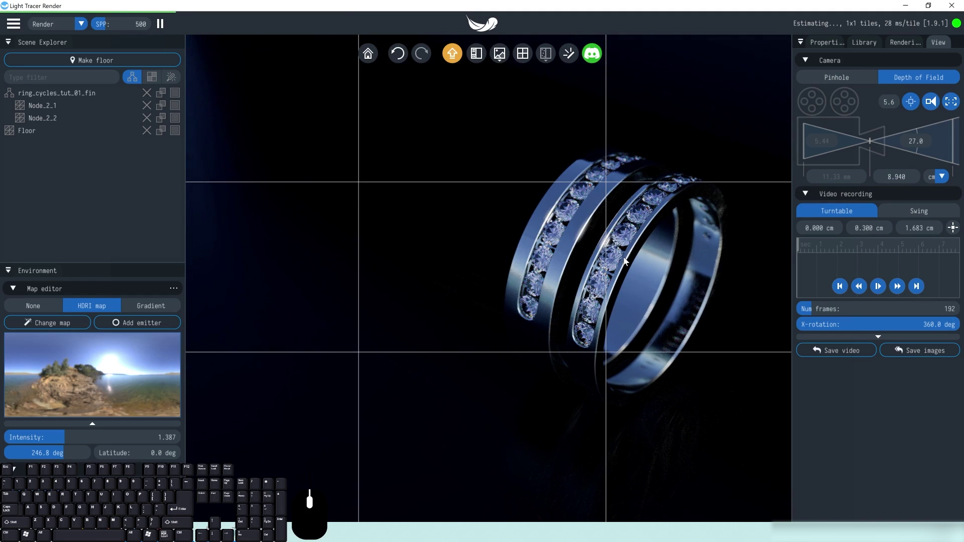
Step: Enable HDR bloom for the render
left_click(568, 53)
left_click(568, 54)
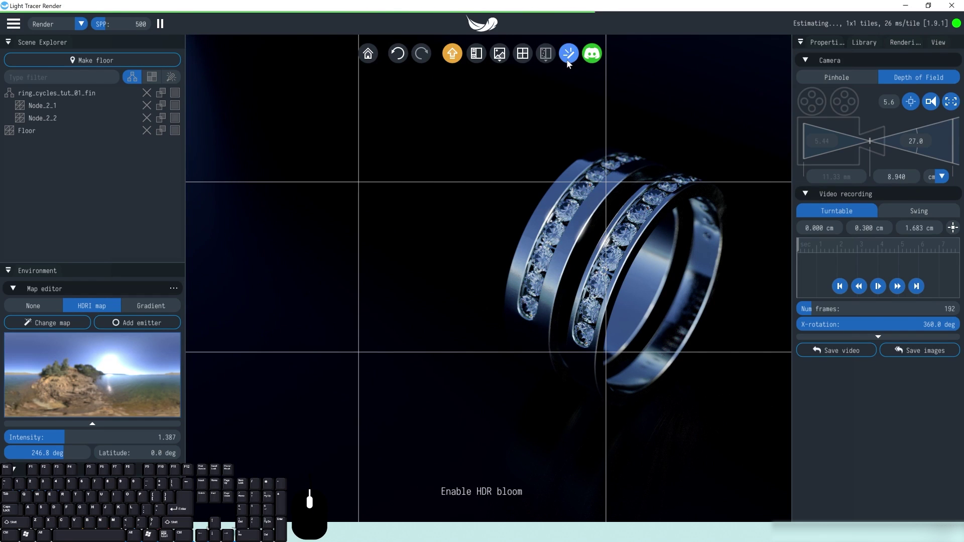
Step: Toggle HDR bloom off and on again, and set the render's maximum light bounces to 22
left_click(568, 53)
left_click(568, 54)
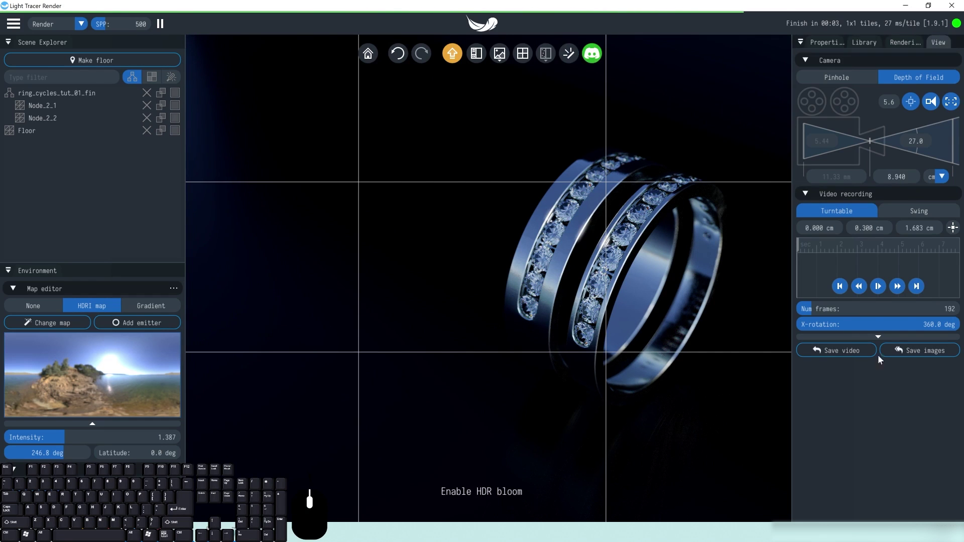
left_click(814, 44)
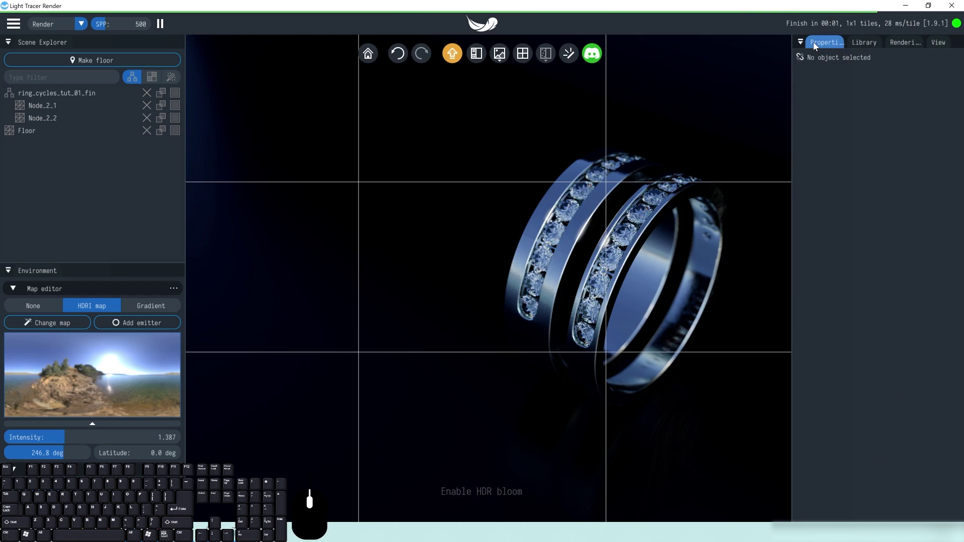
left_click(864, 42)
left_click(902, 43)
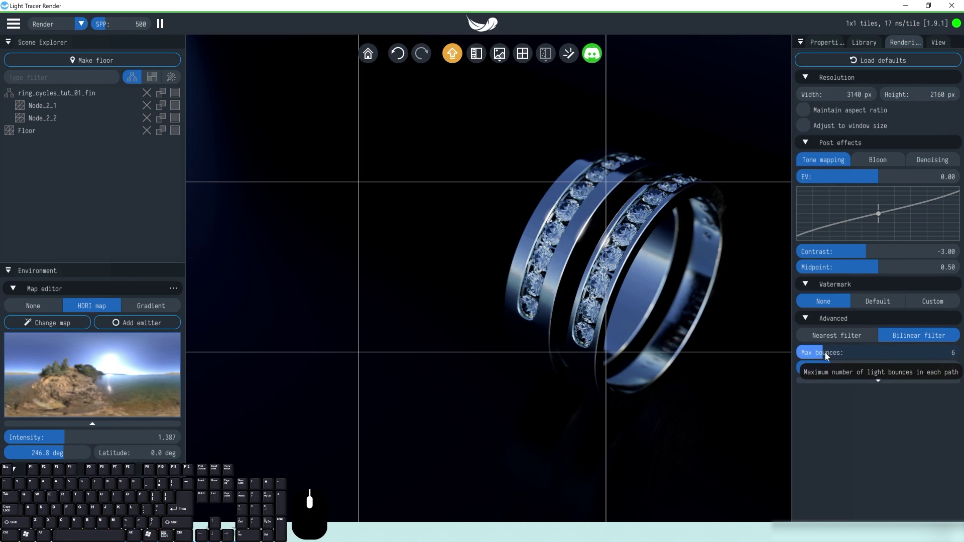
left_click_drag(824, 351, 901, 370)
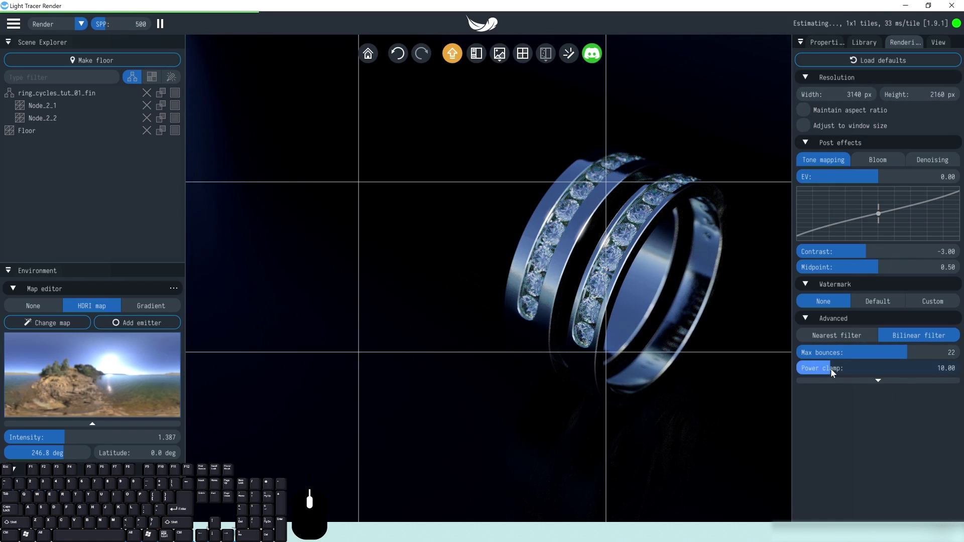
Step: Try a power clamp of 620.08 and compare the Nearest filter with the Bilinear filter
left_click_drag(827, 369, 933, 369)
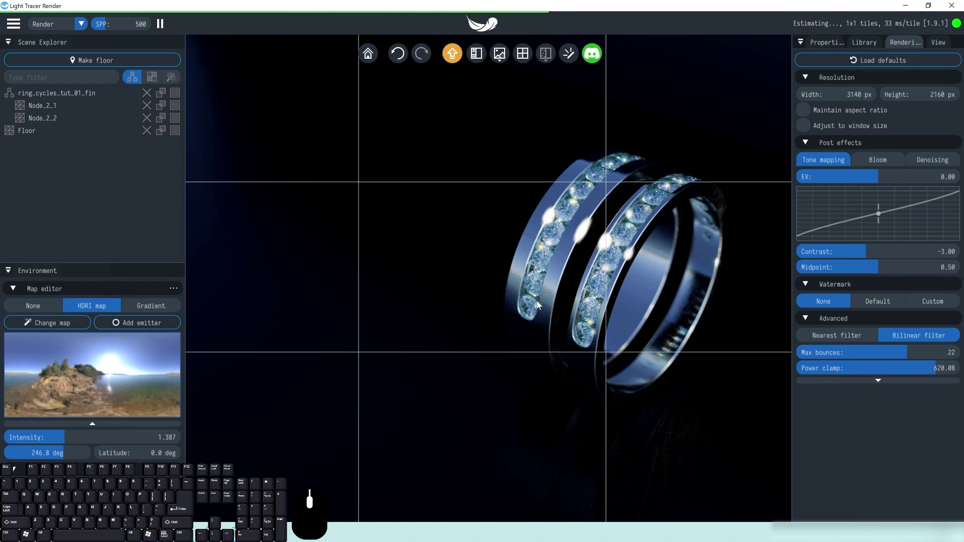
left_click(836, 335)
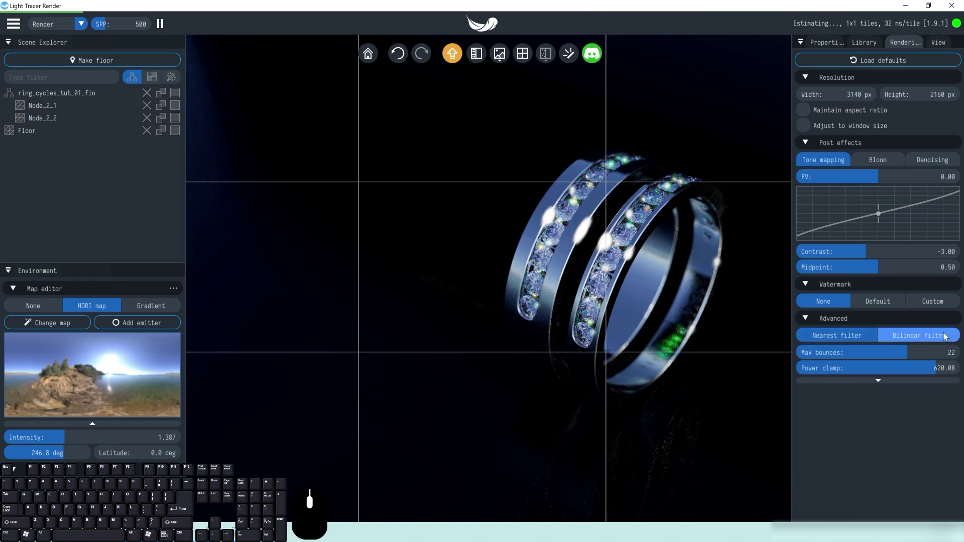
left_click(888, 335)
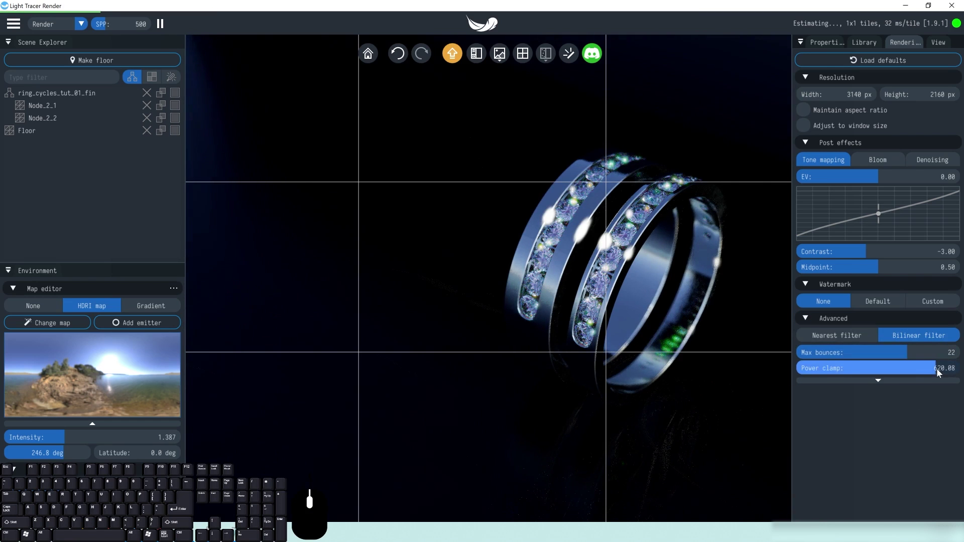
Step: Set the power clamp to 15.44 and expand the remaining advanced rendering settings
left_click_drag(938, 370, 833, 374)
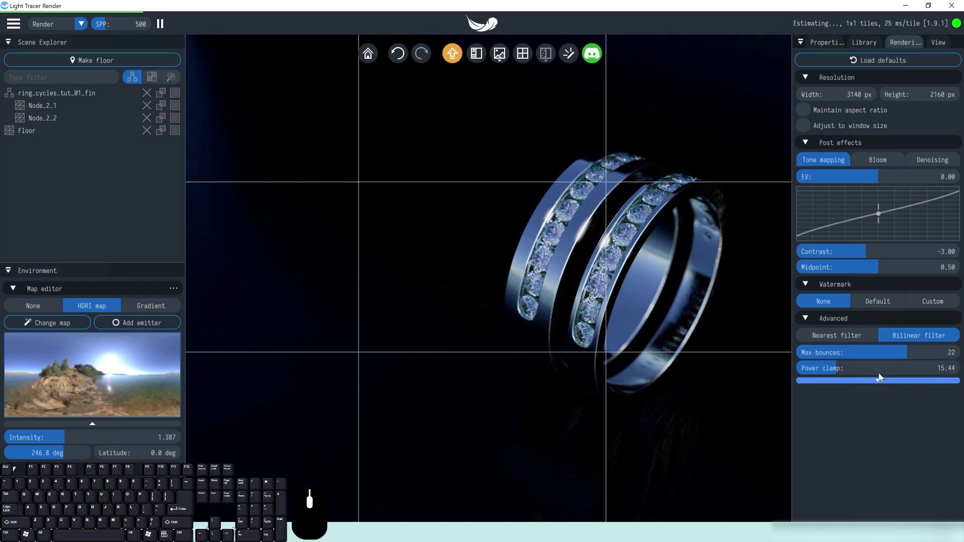
left_click(884, 381)
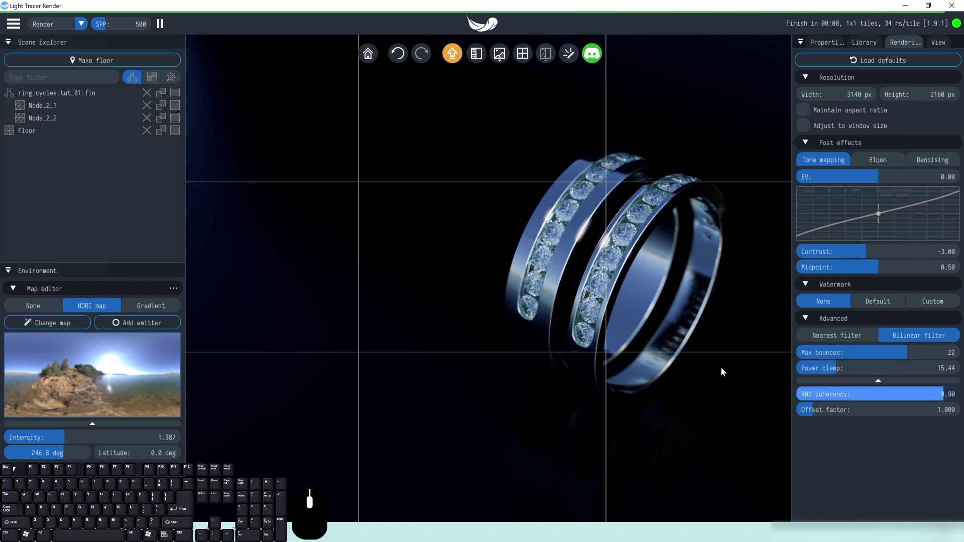
Step: Set the bloom intensity to 0.22 and its soft knee to 0.61, keeping the watermark at None
left_click(880, 162)
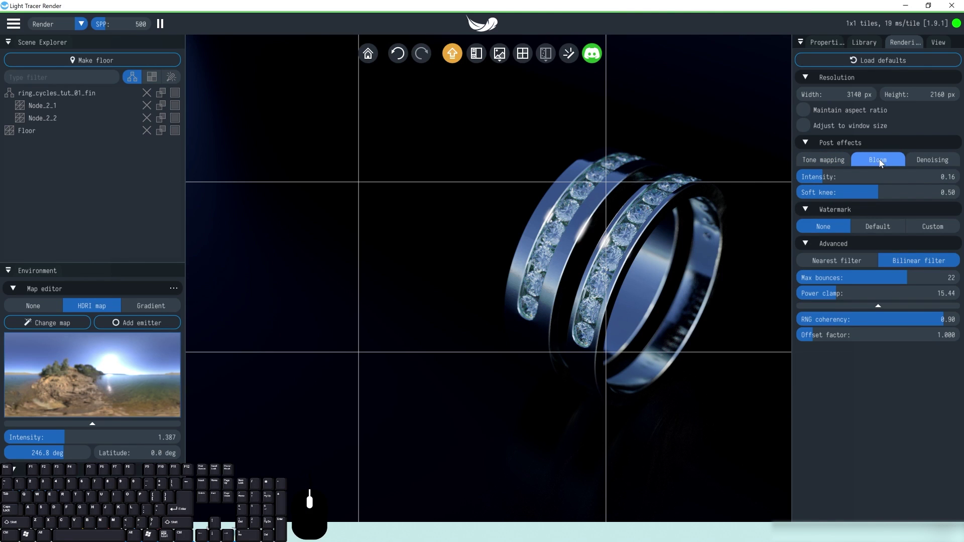
mouse_move(824, 177)
left_mouse_down()
mouse_move(927, 177)
mouse_move(827, 174)
left_mouse_up()
mouse_move(879, 193)
left_mouse_down()
mouse_move(944, 193)
mouse_move(894, 197)
left_mouse_up()
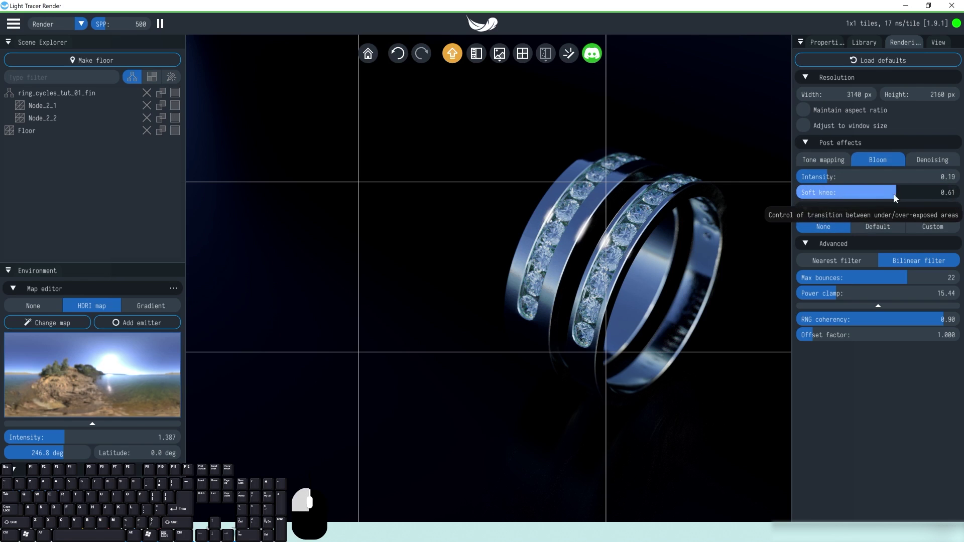
left_click_drag(829, 176, 833, 176)
left_click(853, 230)
left_click(809, 228)
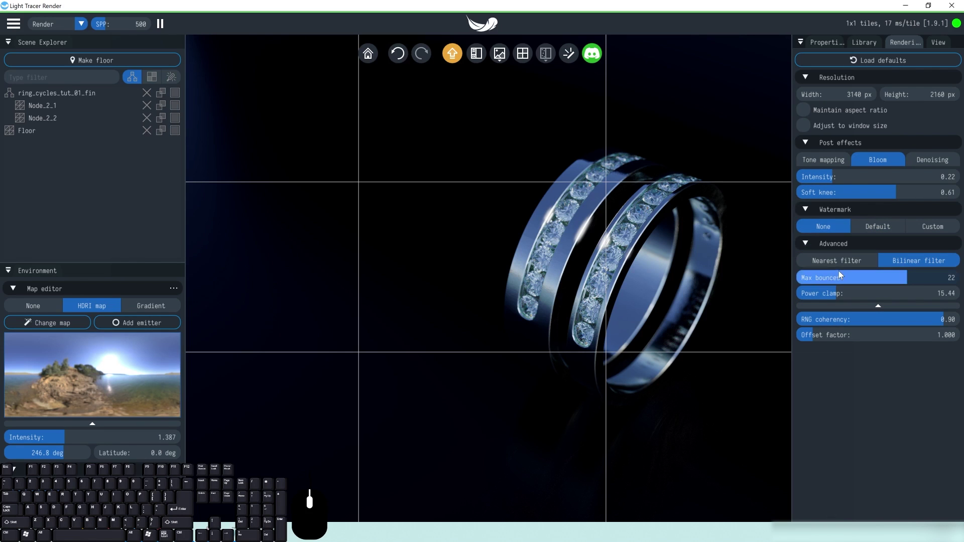
Step: Examine the denoiser choices available among the post effects
left_click(943, 166)
left_click(898, 171)
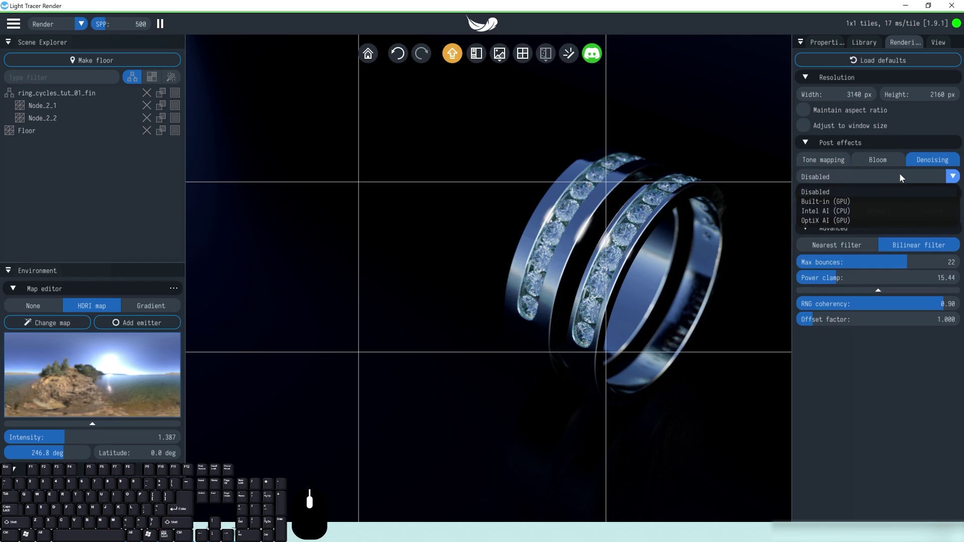
left_click(899, 173)
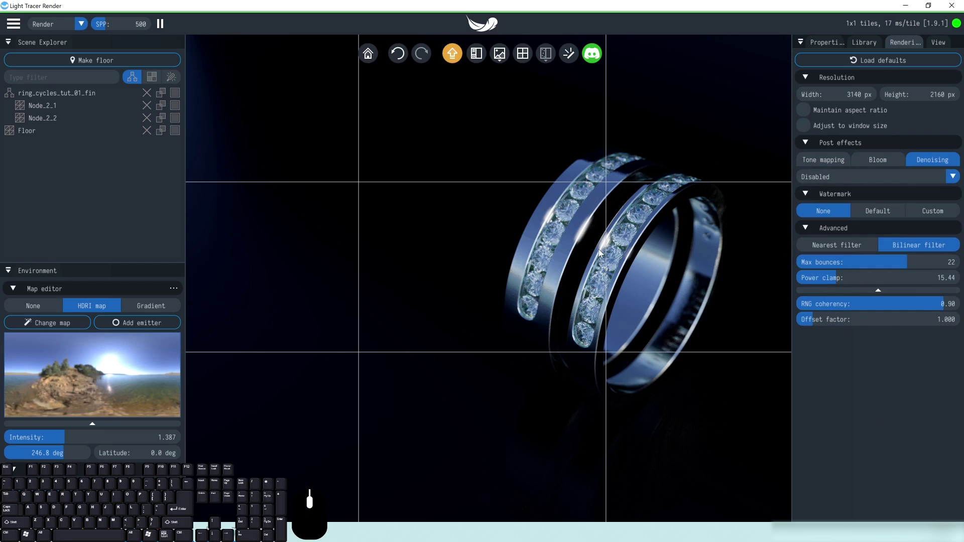
Step: Turn off the rule-of-thirds composition grid and hide the side panels
left_click_drag(602, 295, 453, 204)
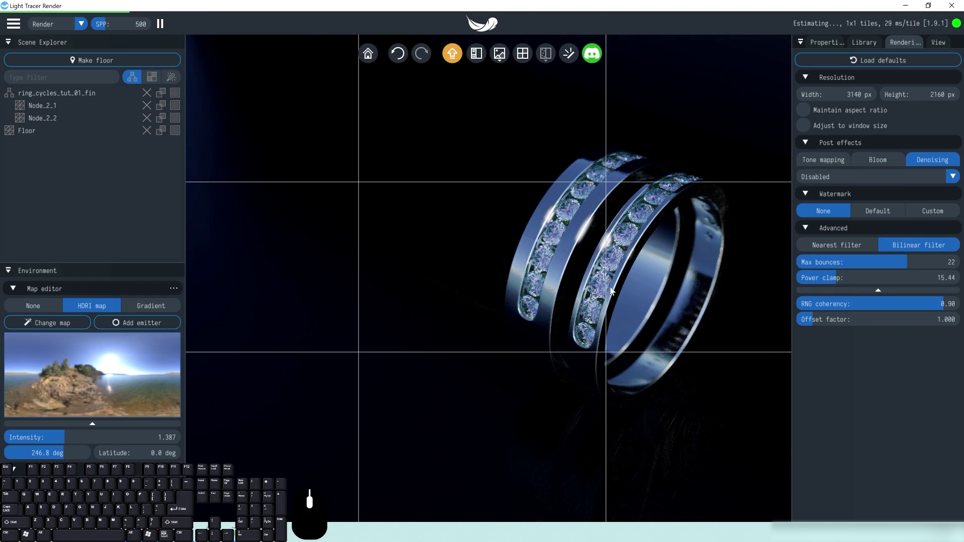
left_click(938, 43)
left_click(951, 101)
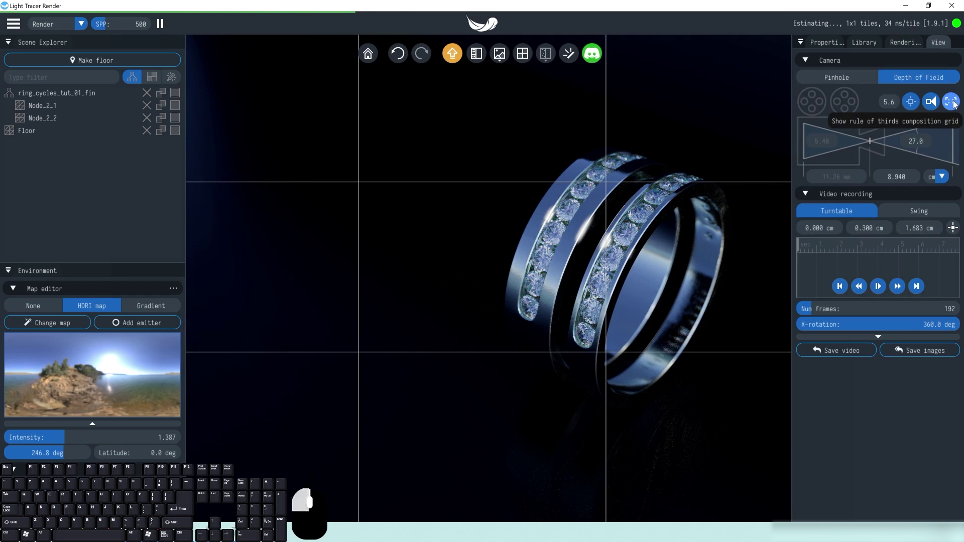
left_click(476, 54)
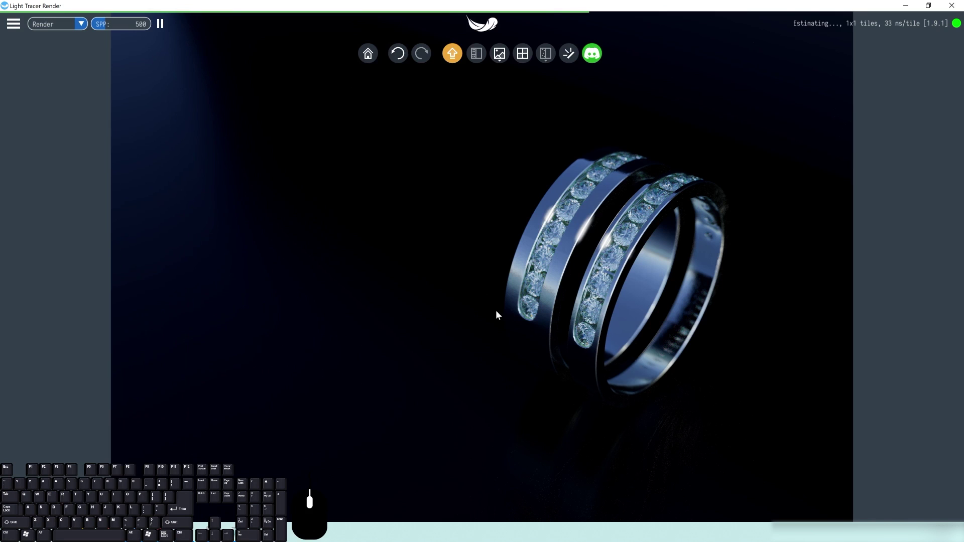
Step: Frame the rings slightly closer at a new camera angle and restore the side panels
scroll(493, 301, "up", 2)
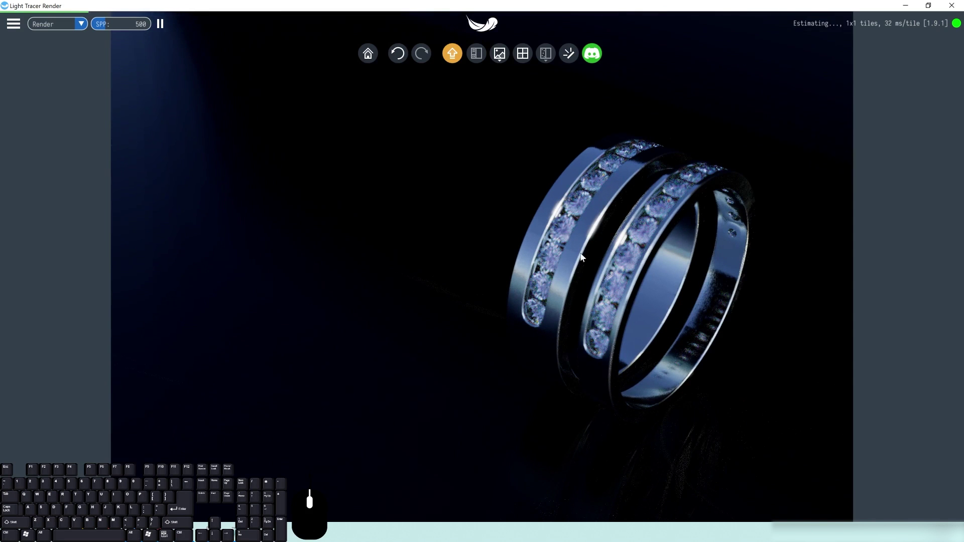
left_click_drag(577, 230, 650, 251)
left_click(476, 53)
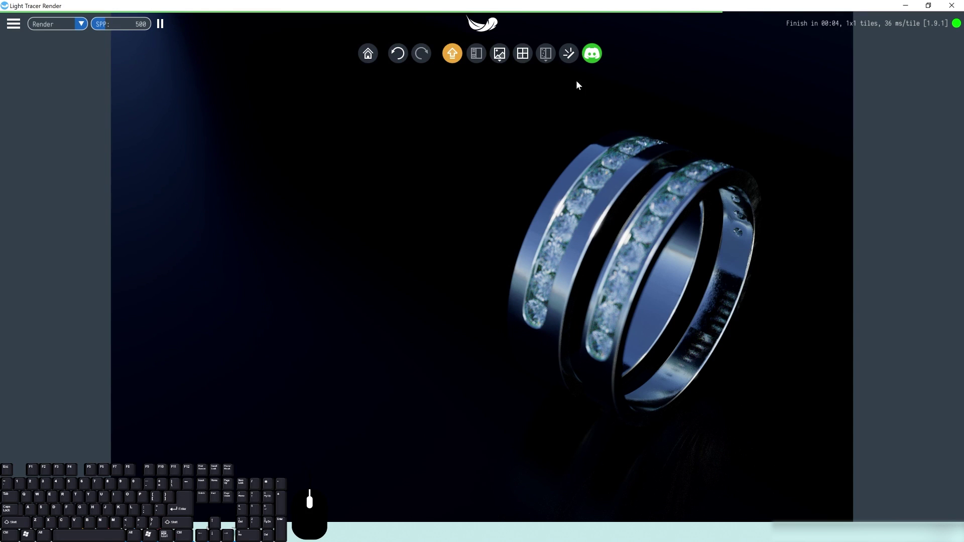
left_click(476, 54)
Step: Set the camera's focus distance to 7.75 cm
left_click_drag(898, 177, 893, 176)
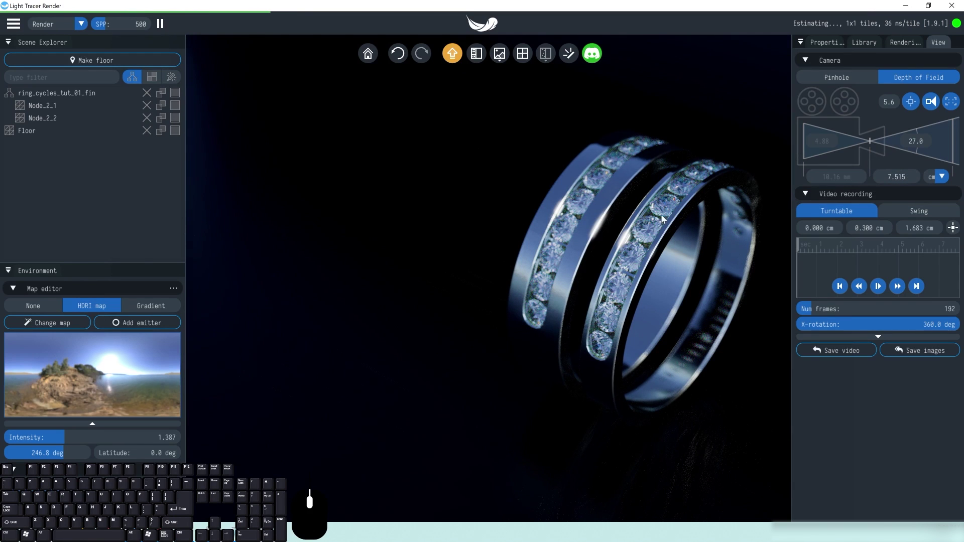
double_click(905, 175)
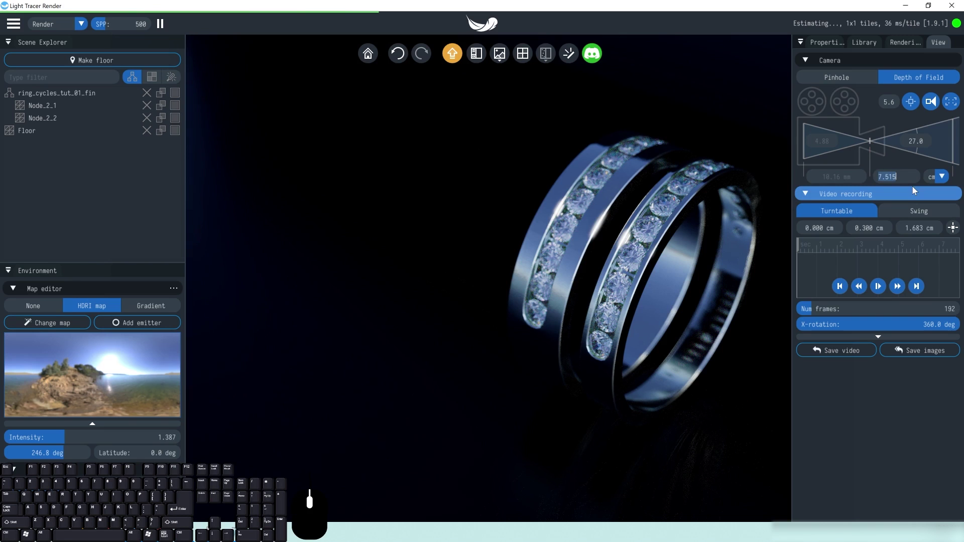
type("7.75")
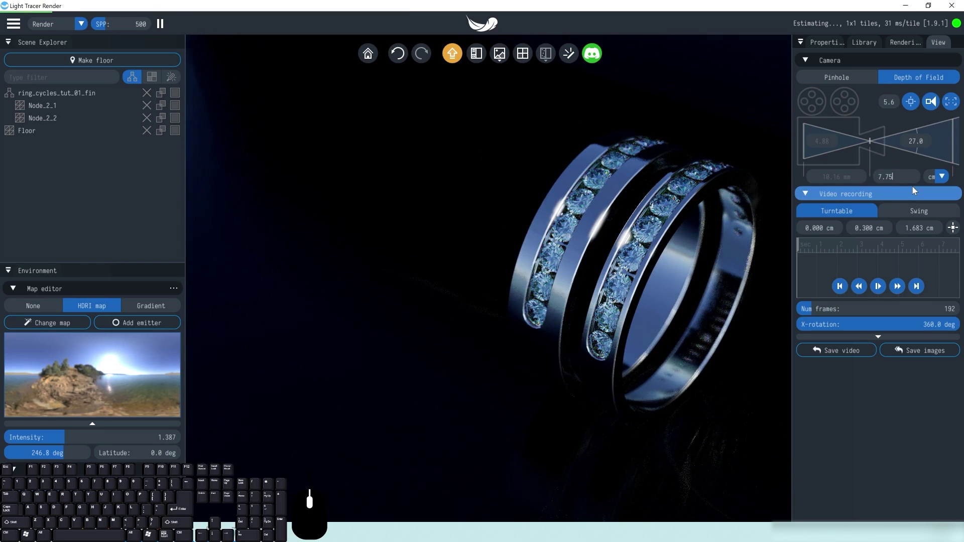
key("Return")
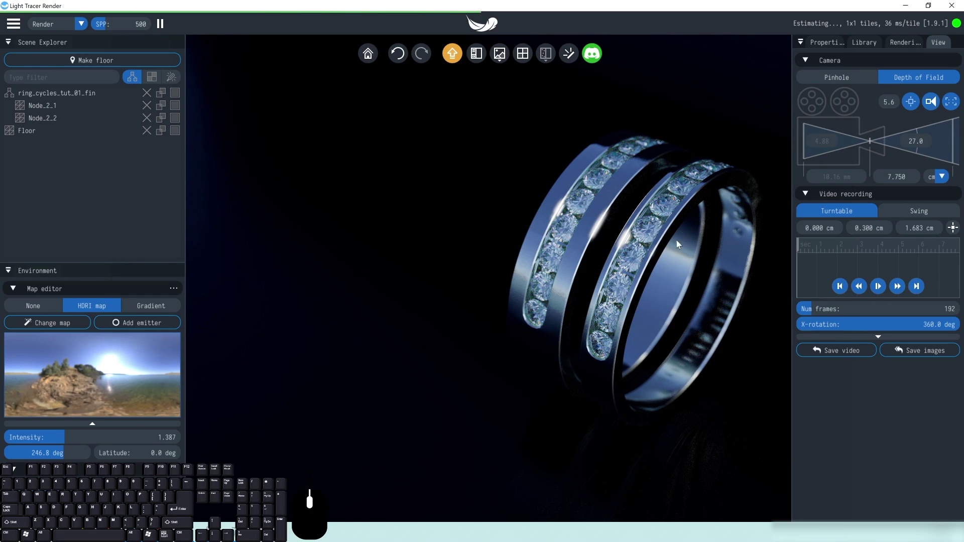
Step: Add an emitter near the upper-left corner of the HDRI map and set its power to 4.68
left_click_drag(554, 256, 619, 213)
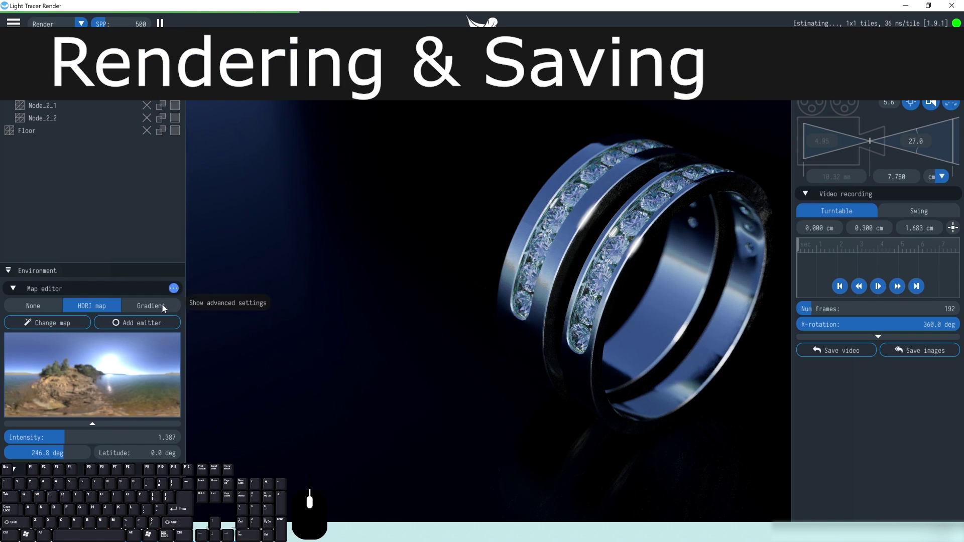
left_click(162, 324)
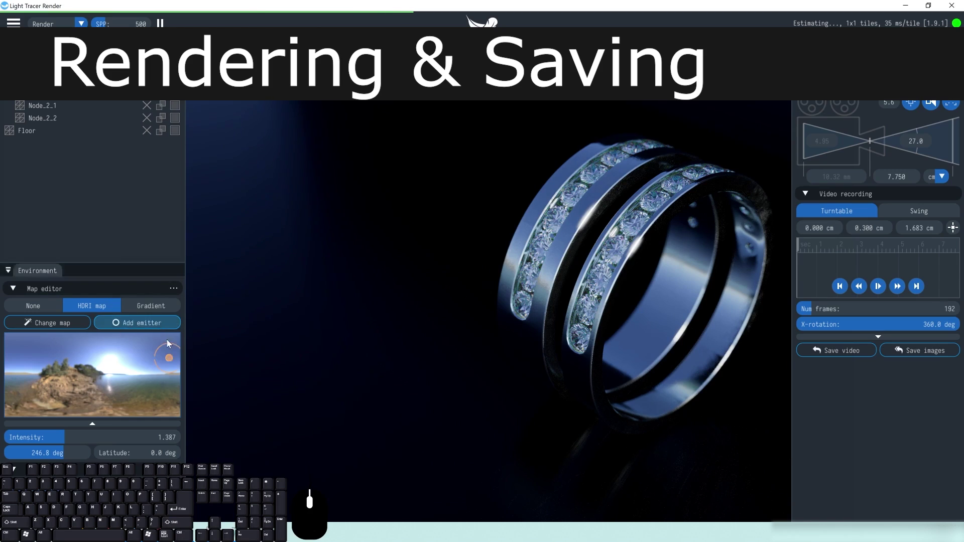
left_click_drag(162, 364, 22, 348)
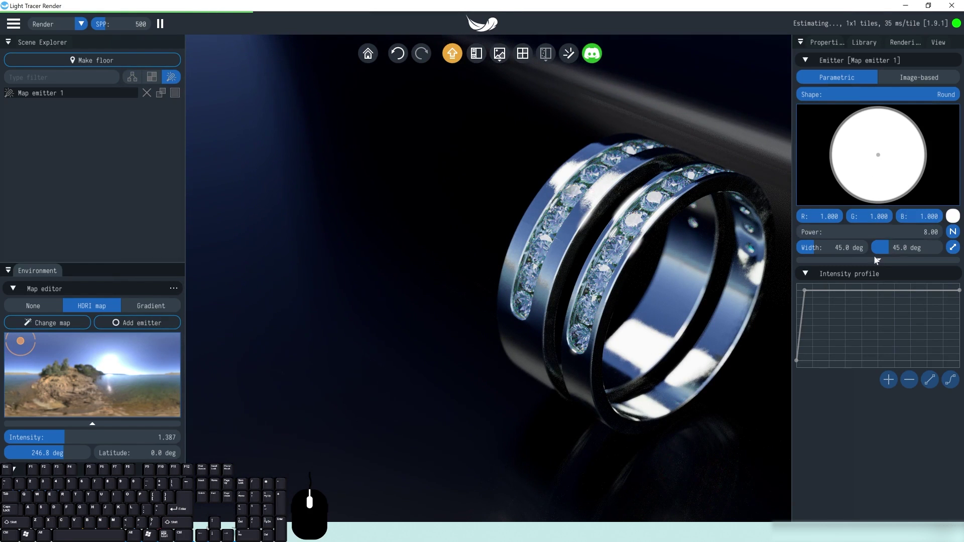
left_click_drag(888, 234, 864, 230)
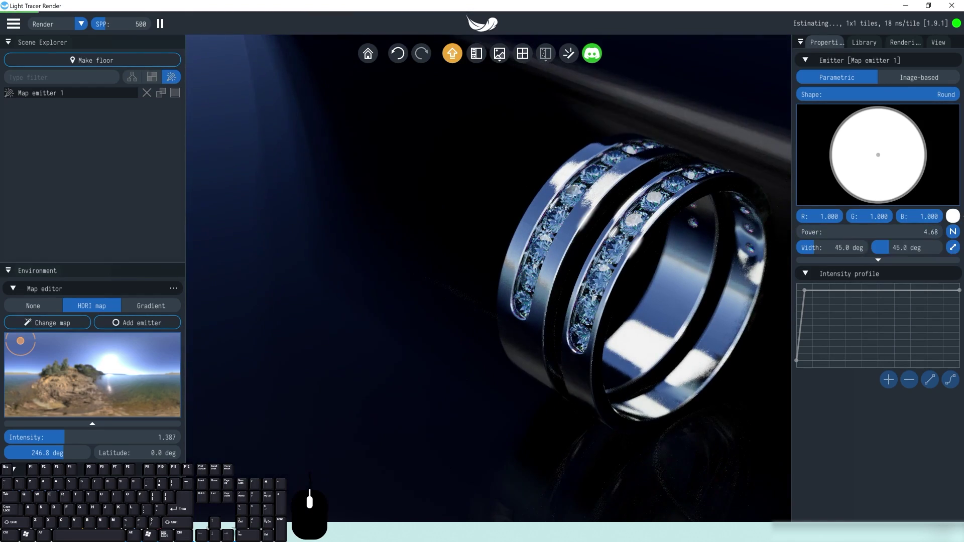
Step: Tint the emitter pale yellow (R 0.886, G 0.872, B 0.745) and reshape its intensity profile with a lowered middle point
left_click(952, 216)
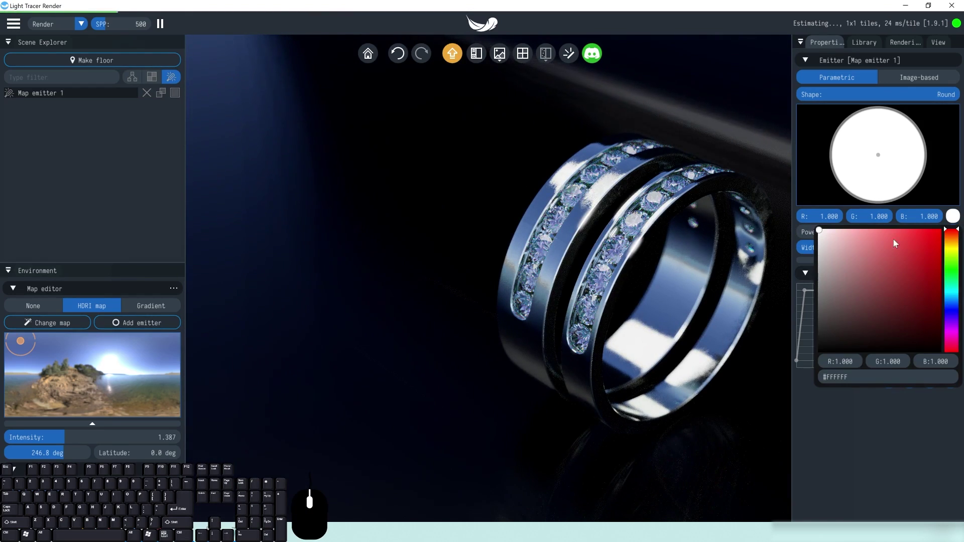
left_click(945, 248)
left_click(830, 234)
left_click_drag(830, 233, 837, 243)
left_click(912, 492)
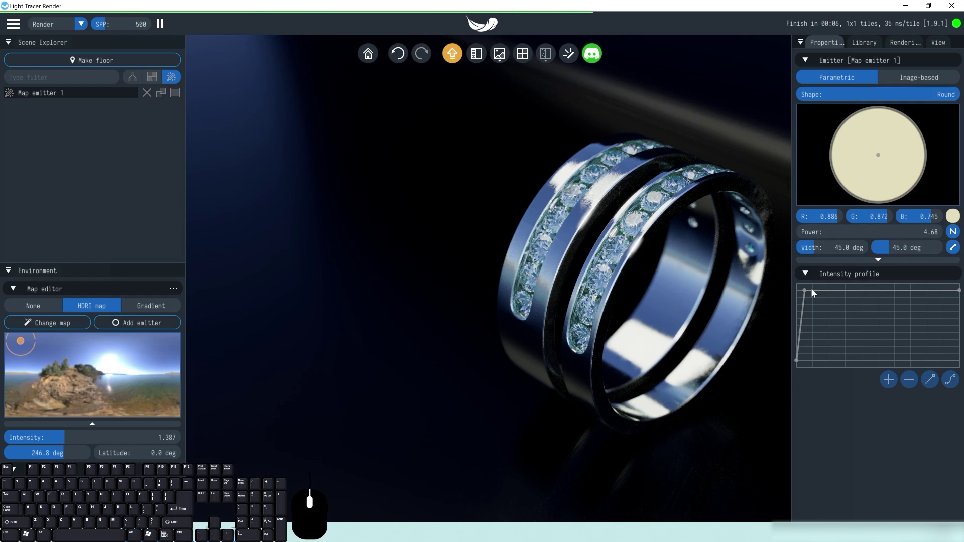
left_click_drag(804, 291, 883, 317)
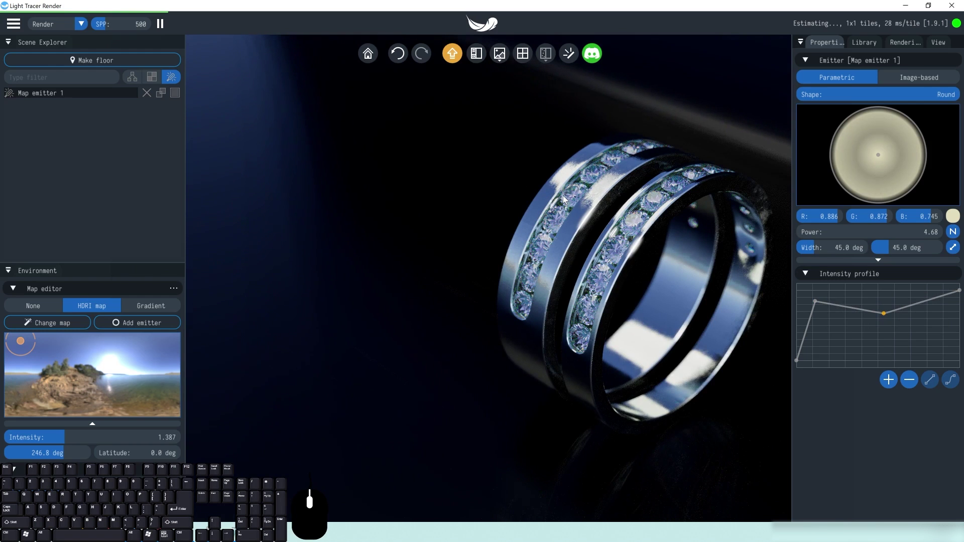
Step: Save the render as a PNG image in the render folder, using the existing file name ring_1
left_click(498, 63)
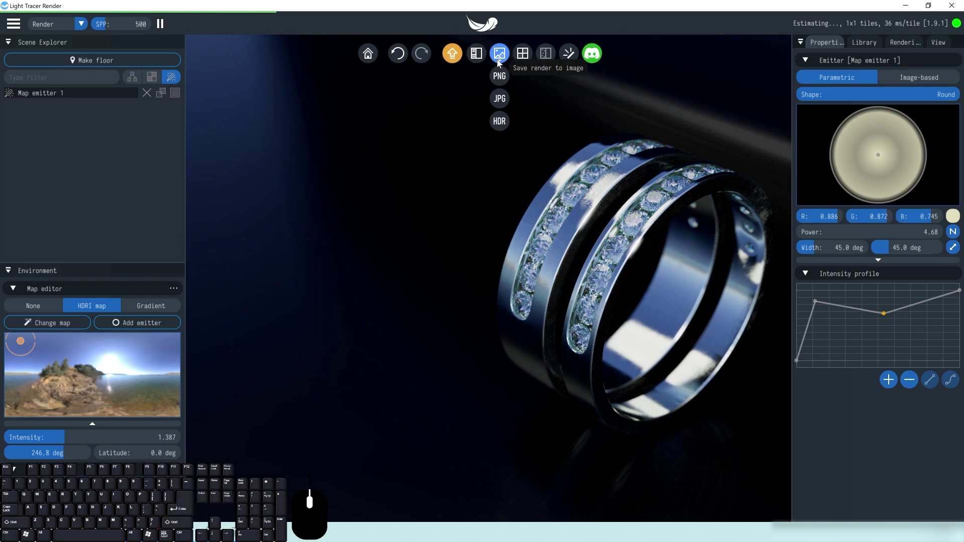
left_click(502, 84)
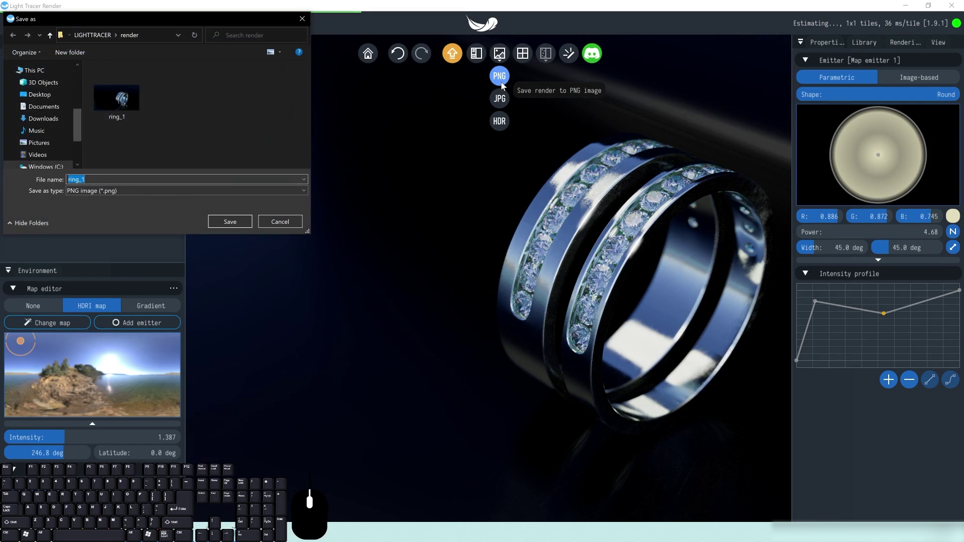
left_click(112, 97)
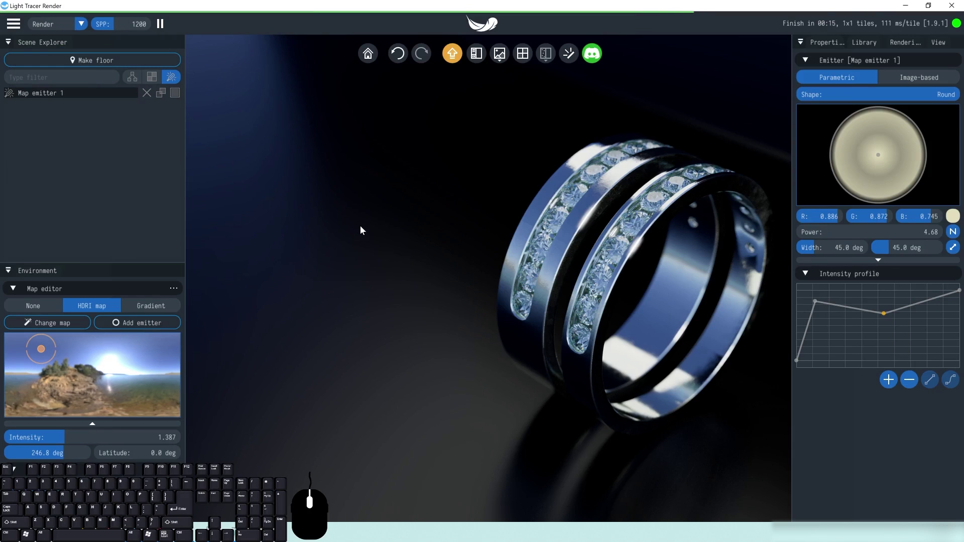
Step: Save the scene as a GLTF binary file, overwriting the existing ring_scene file in the LIGHTTRACER folder
left_click(15, 25)
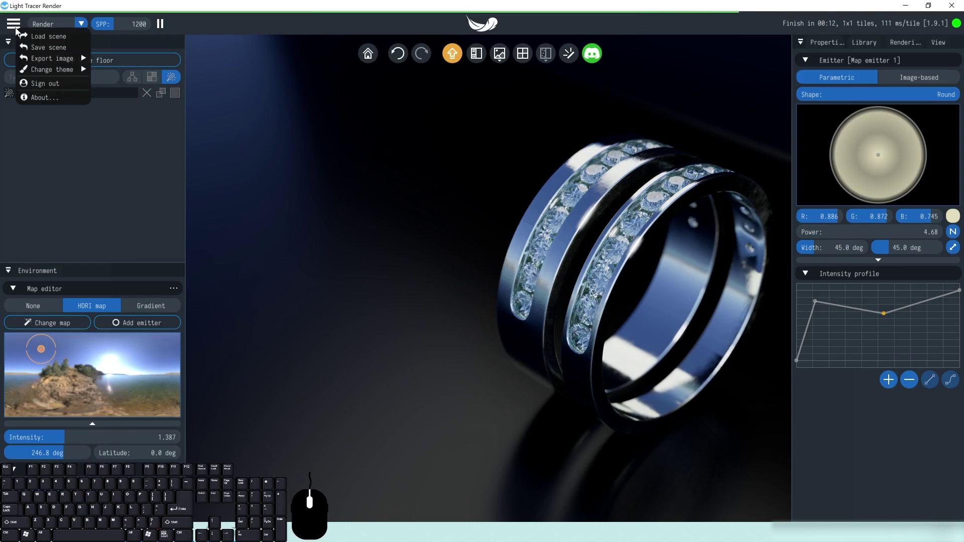
left_click(40, 49)
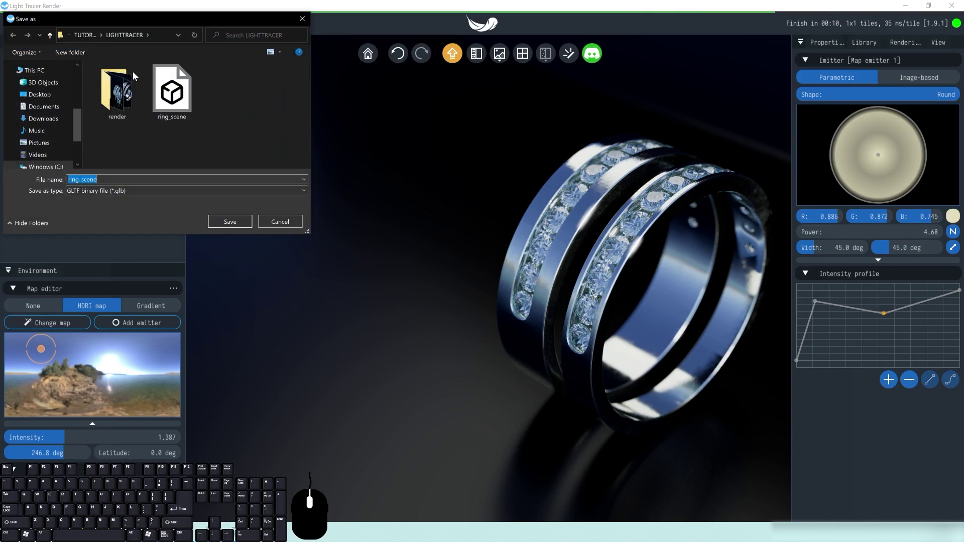
left_click(229, 222)
left_click(508, 268)
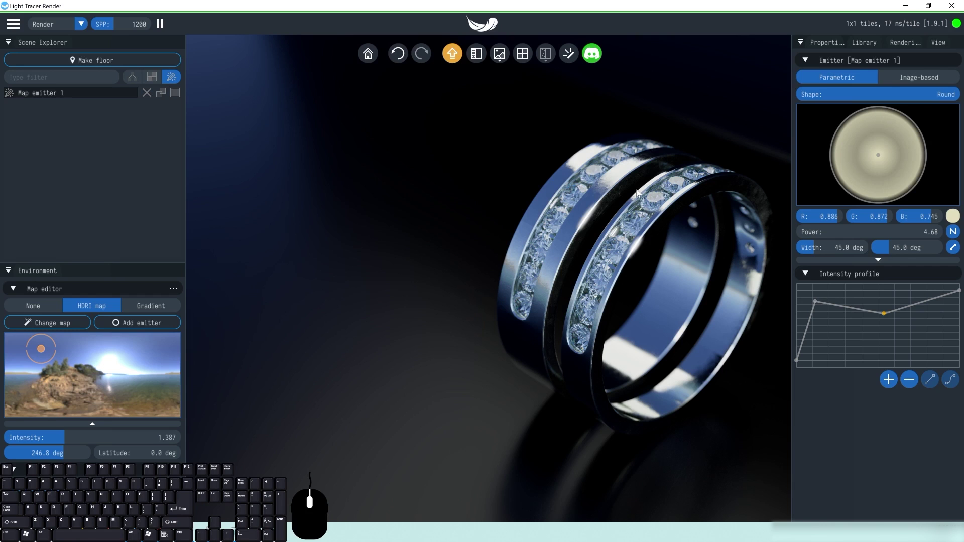
left_click(13, 25)
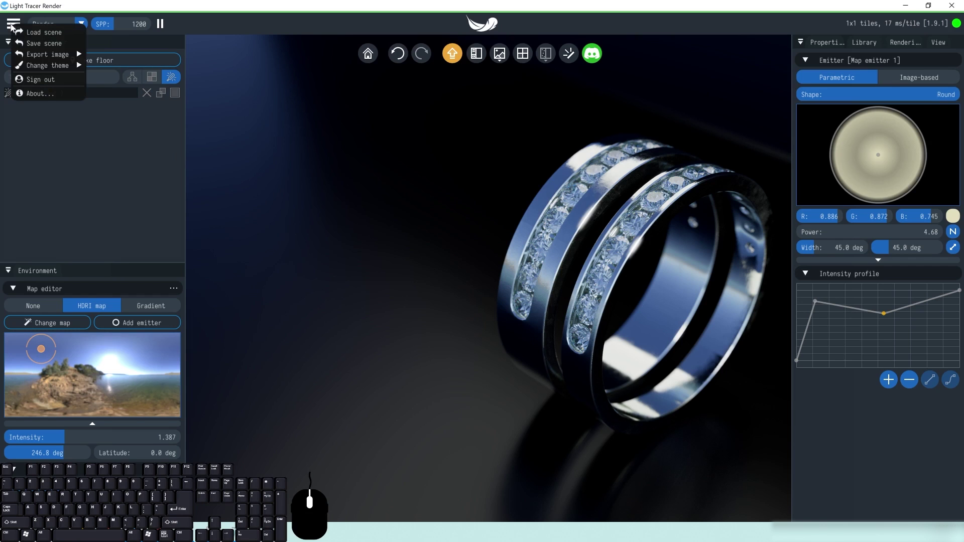
left_click(125, 209)
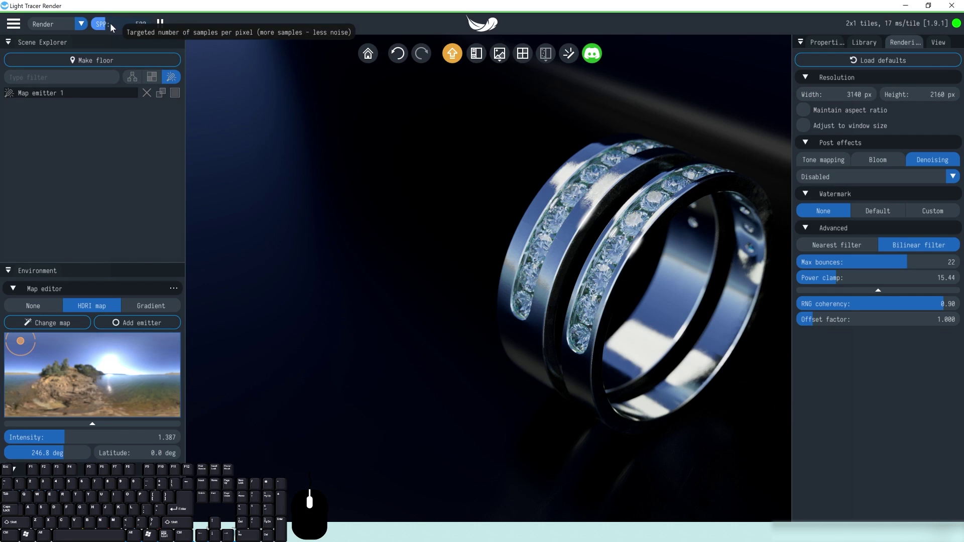
Step: Raise the render's targeted number of samples per pixel to 2000
left_click_drag(111, 26, 100, 24)
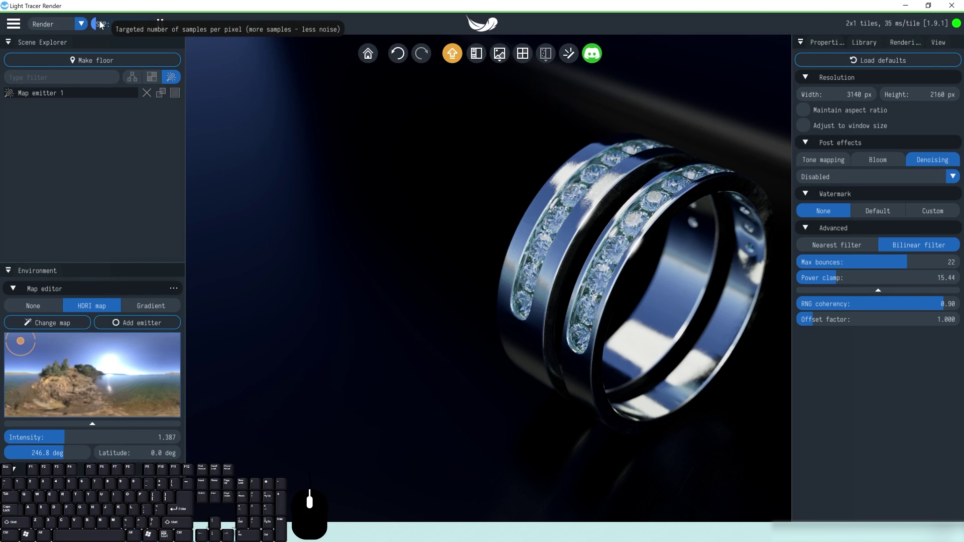
left_click_drag(100, 25, 125, 30)
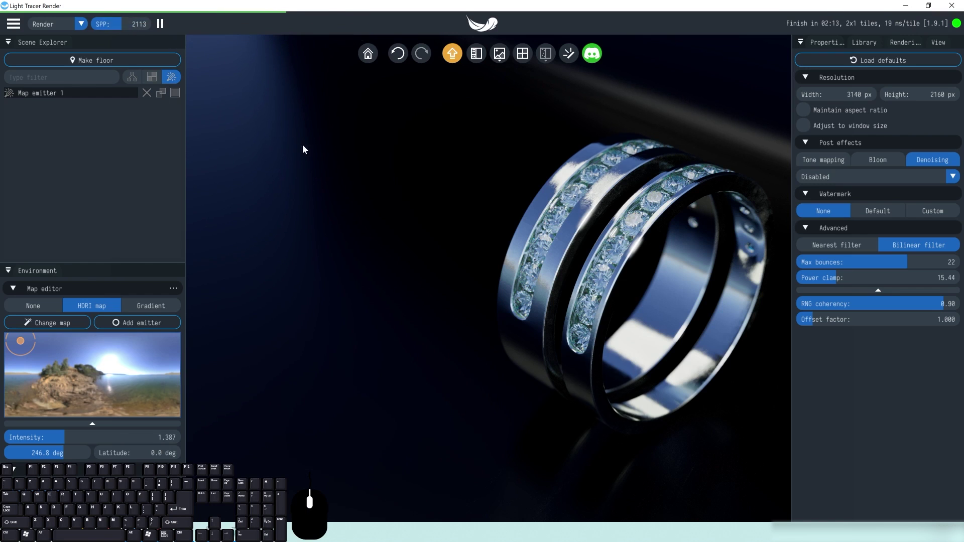
double_click(121, 25)
type("2000")
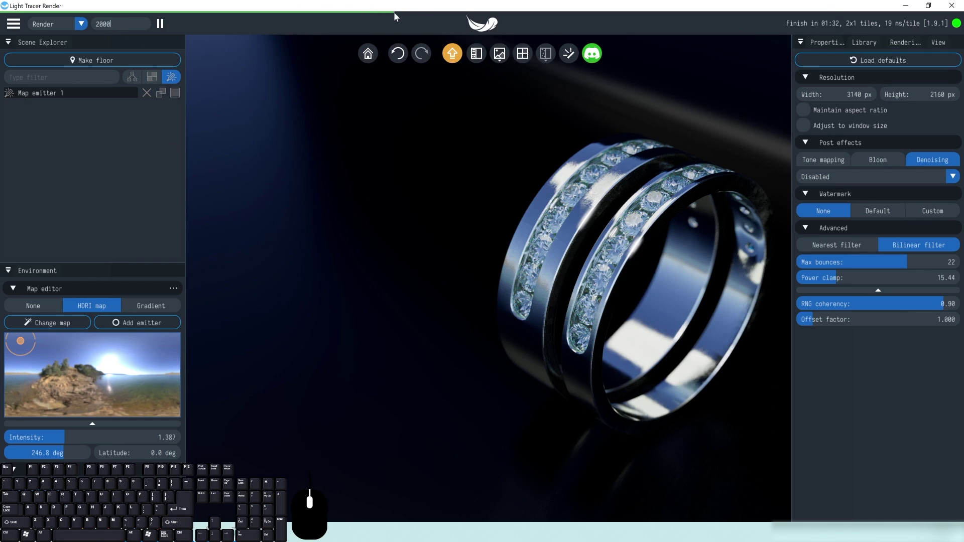
left_click(603, 37)
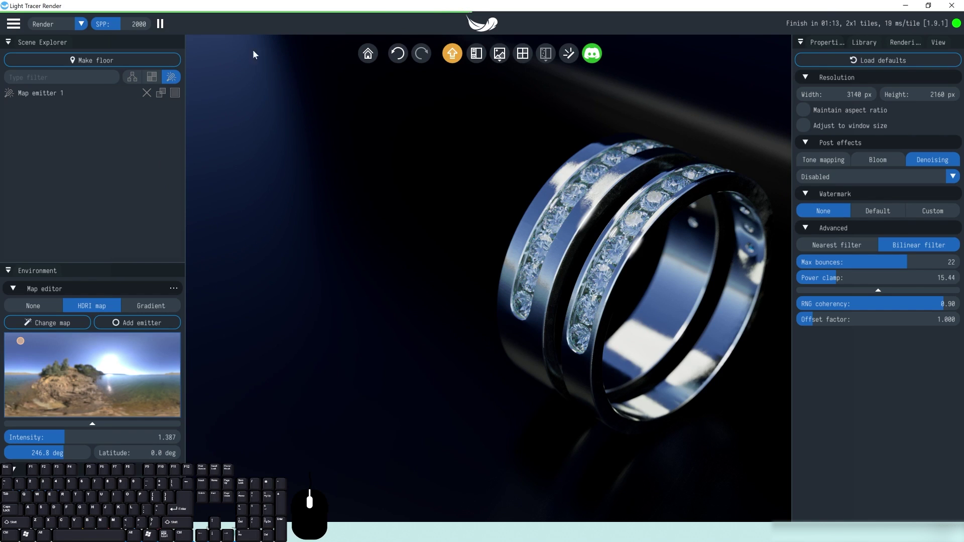
Step: Set the render's targeted number of samples per pixel to 1200
left_click(129, 22)
type("1200")
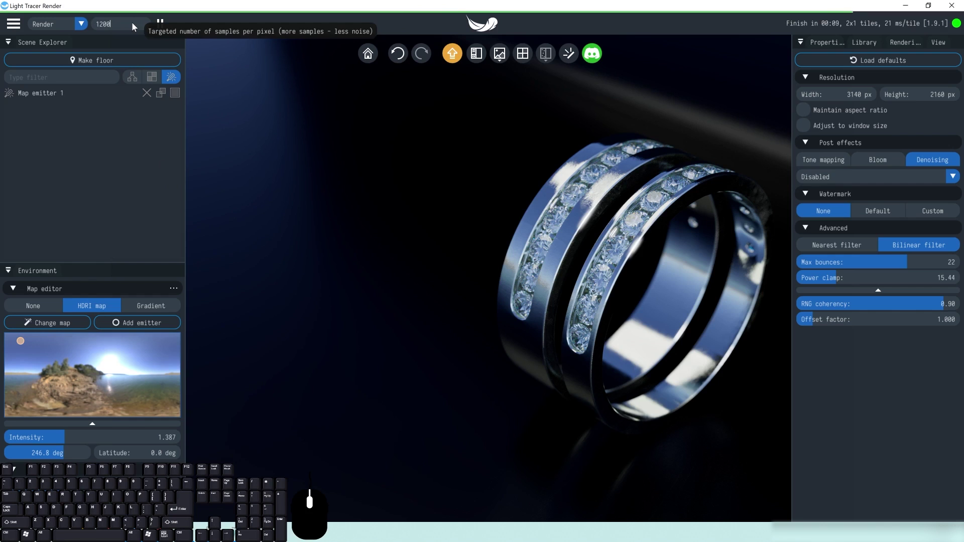
left_click(93, 171)
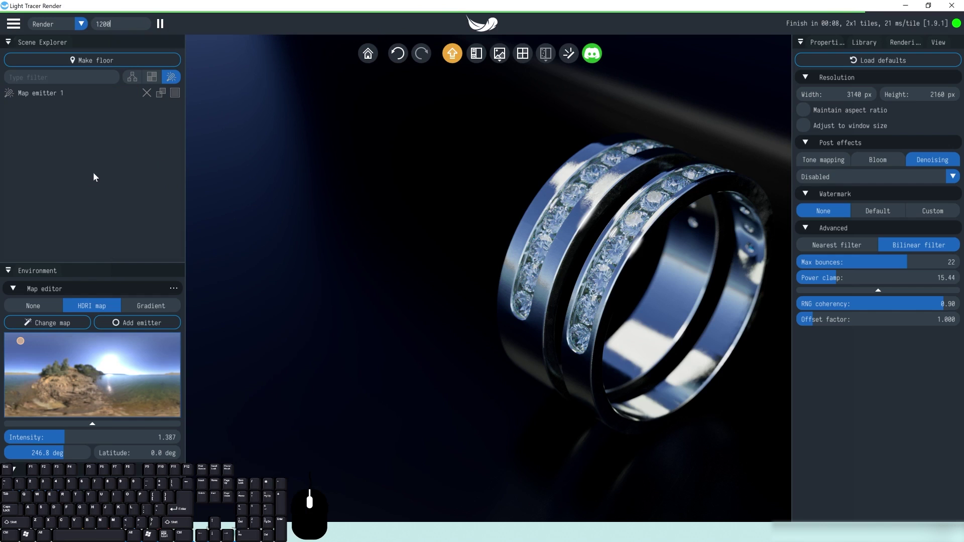
Step: Save the render as a PNG image in the render folder, replacing the existing ring_2 file
left_click(500, 53)
left_click(172, 95)
left_click(226, 221)
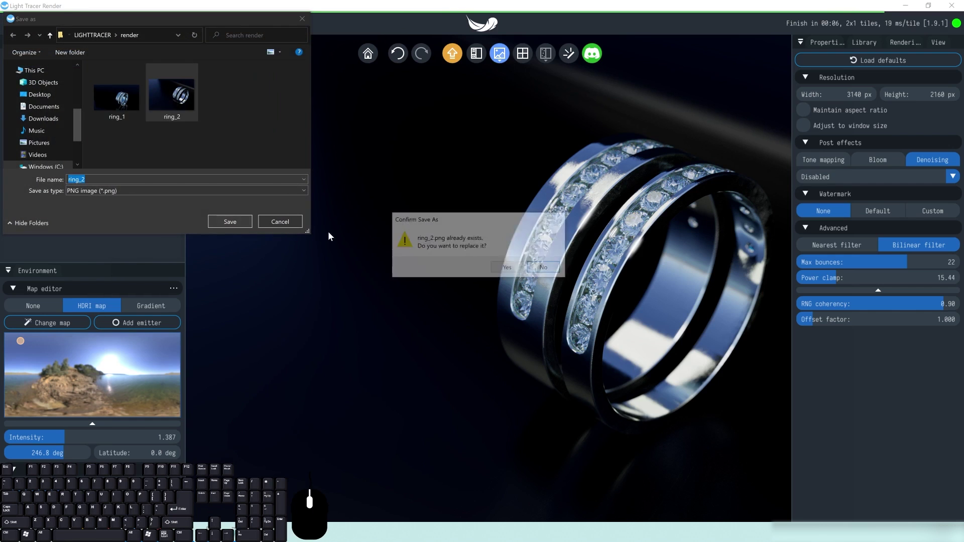
left_click(508, 270)
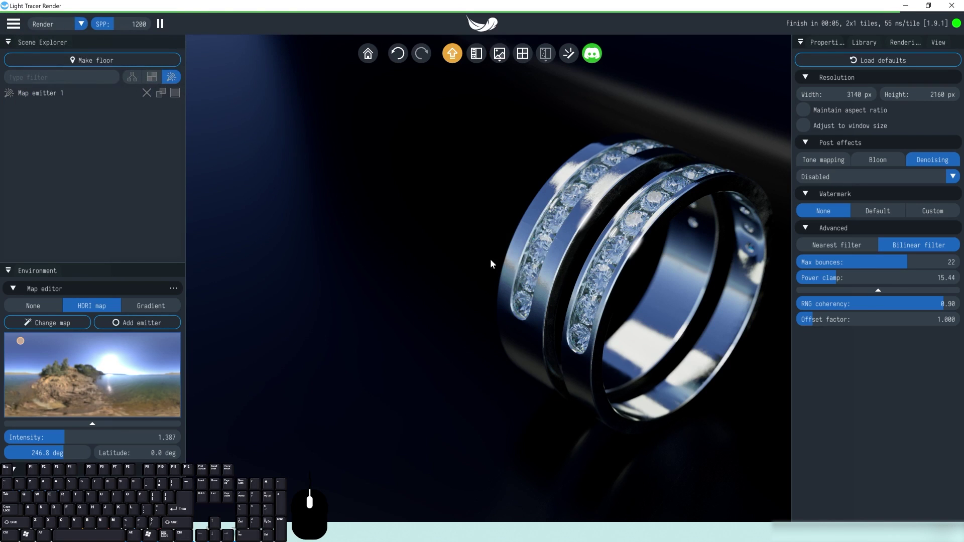